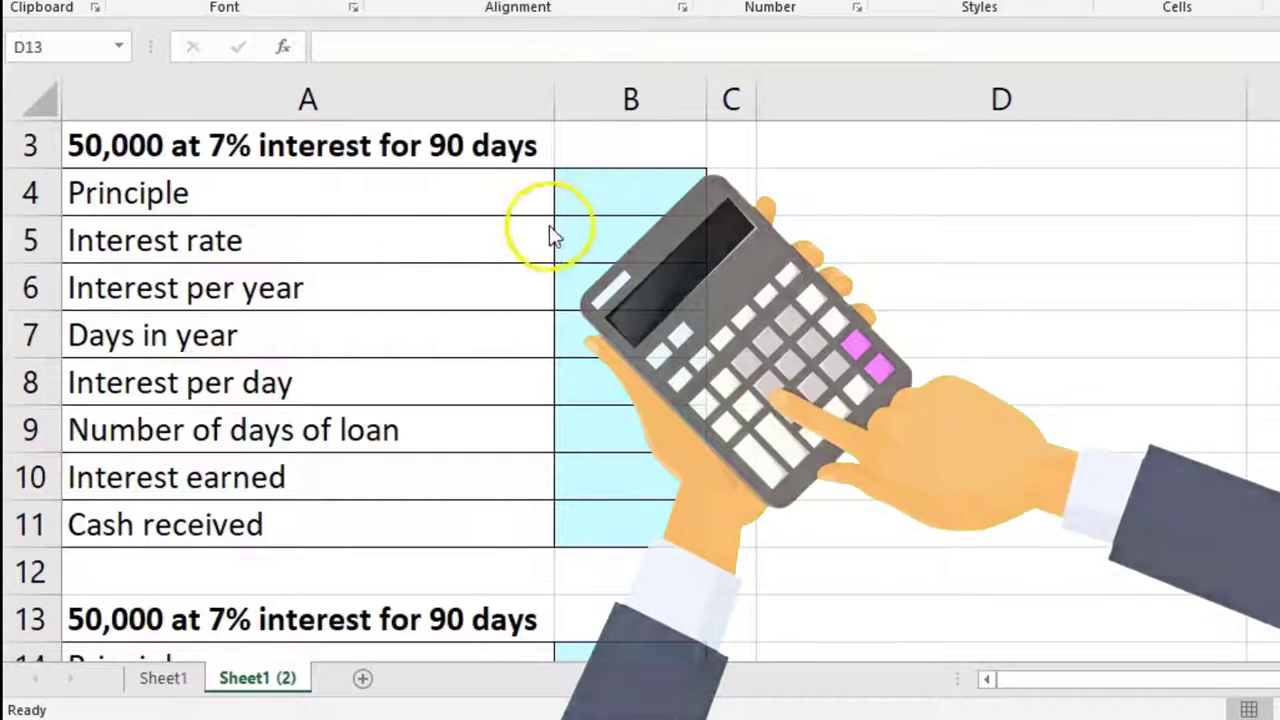
# - Enter the loan's principle of 50,000 in B4 and its interest rate of 7% in B5
pyautogui.click(610, 190)
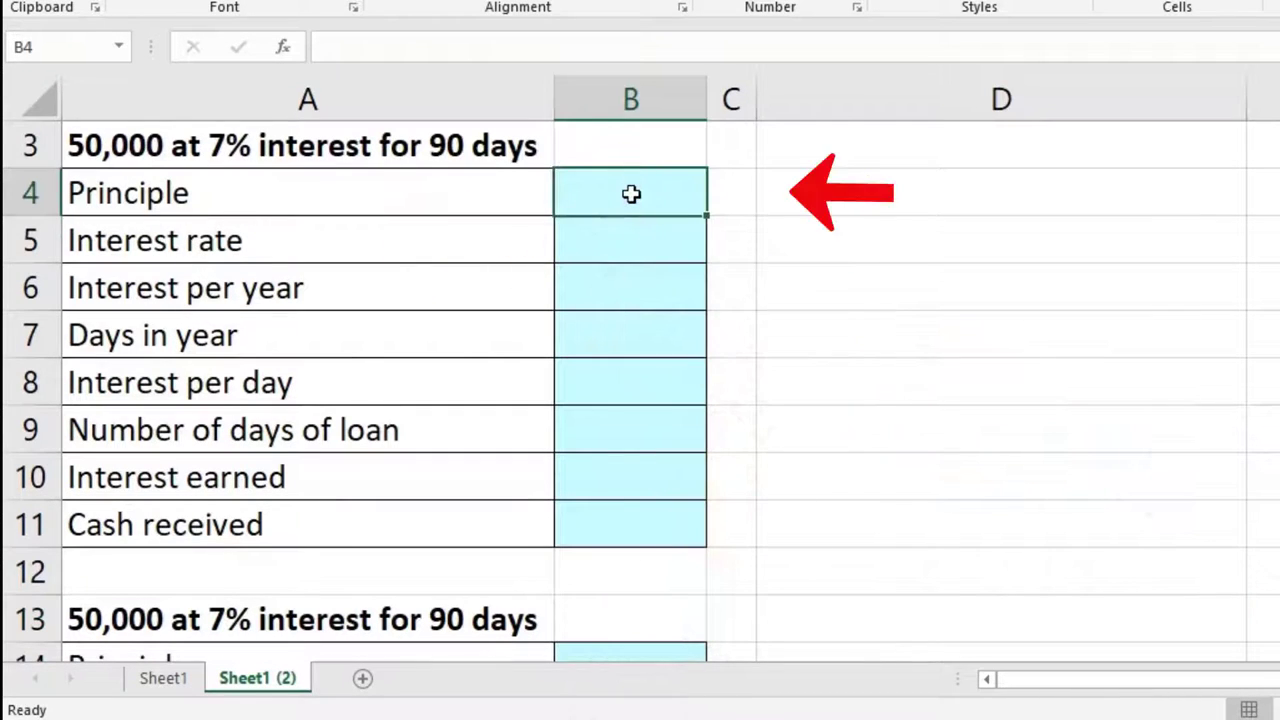
pyautogui.write('5')
pyautogui.write('0,000')
pyautogui.press('Return')
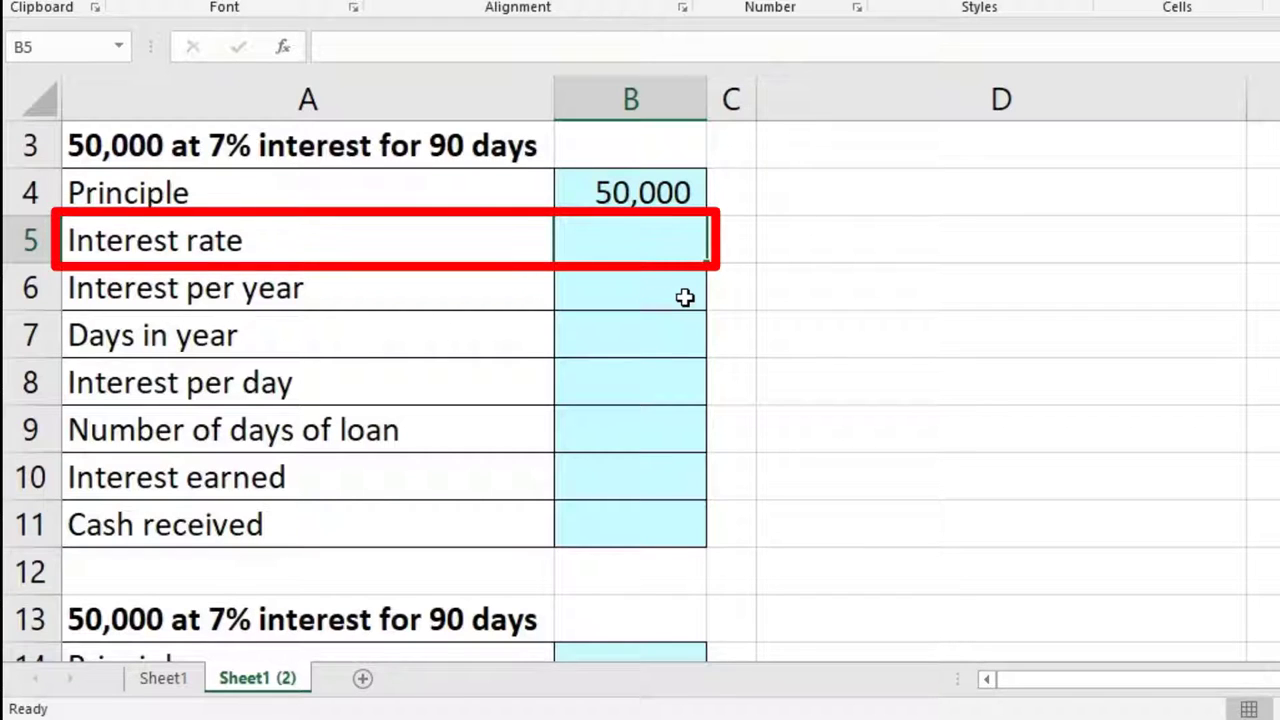
pyautogui.write('7%')
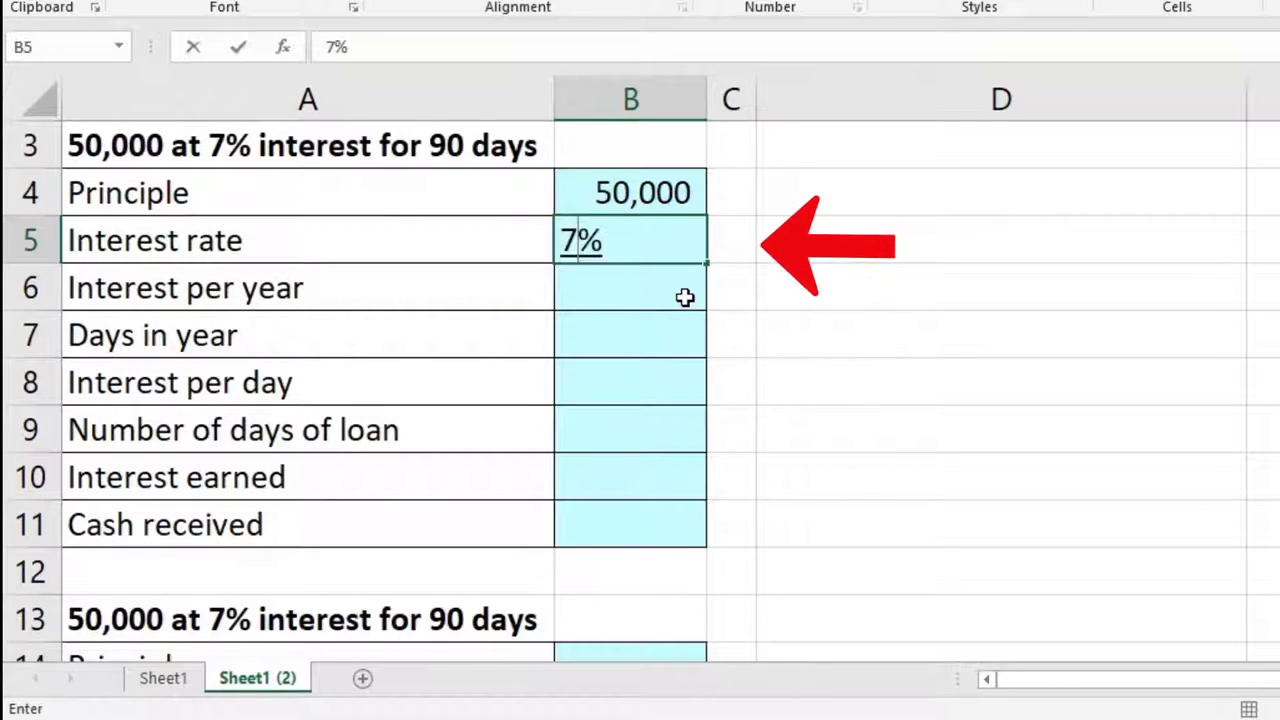
pyautogui.press('Return')
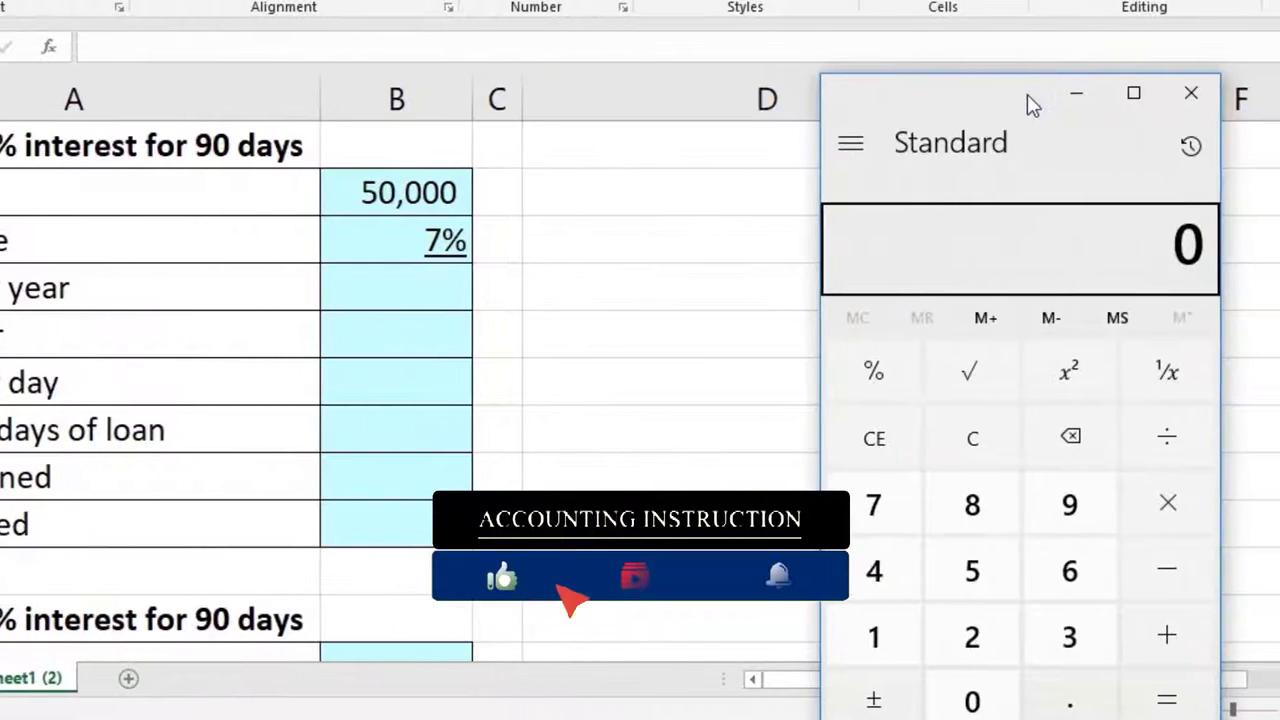
# - Enter the interest rate's decimal form, 0.07, in Calculator and close it
pyautogui.write('.07')
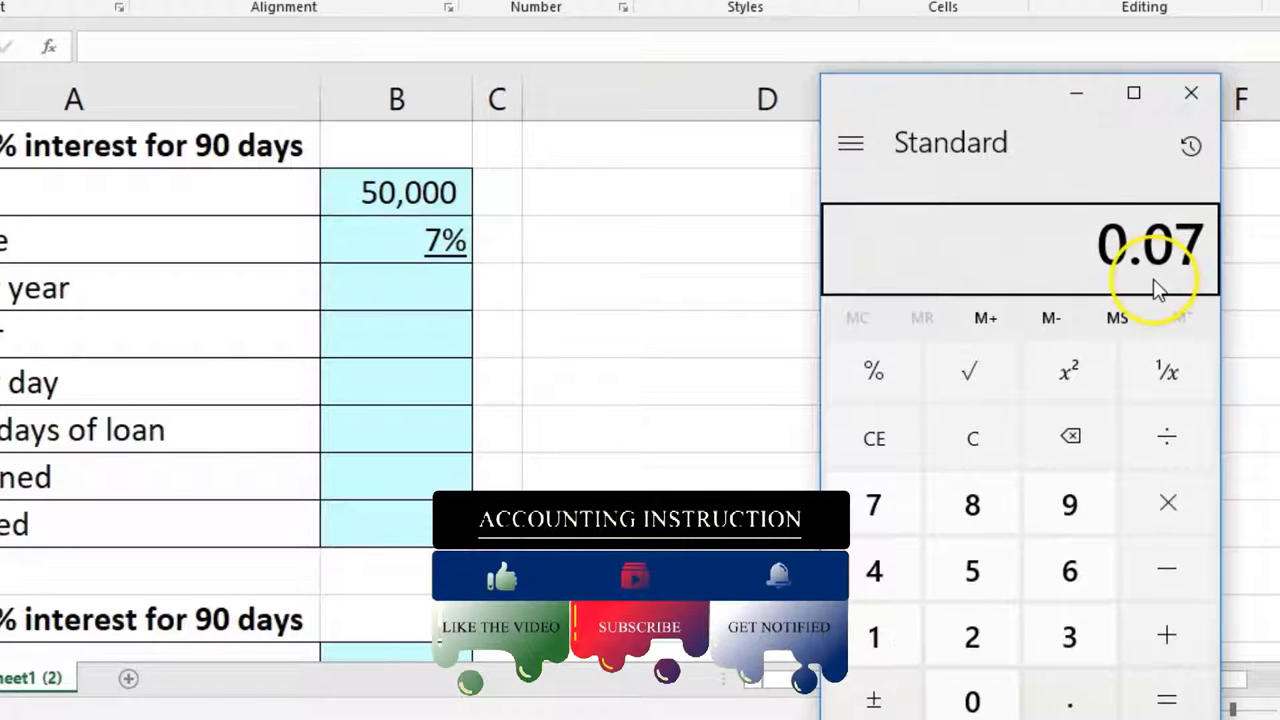
pyautogui.click(1191, 92)
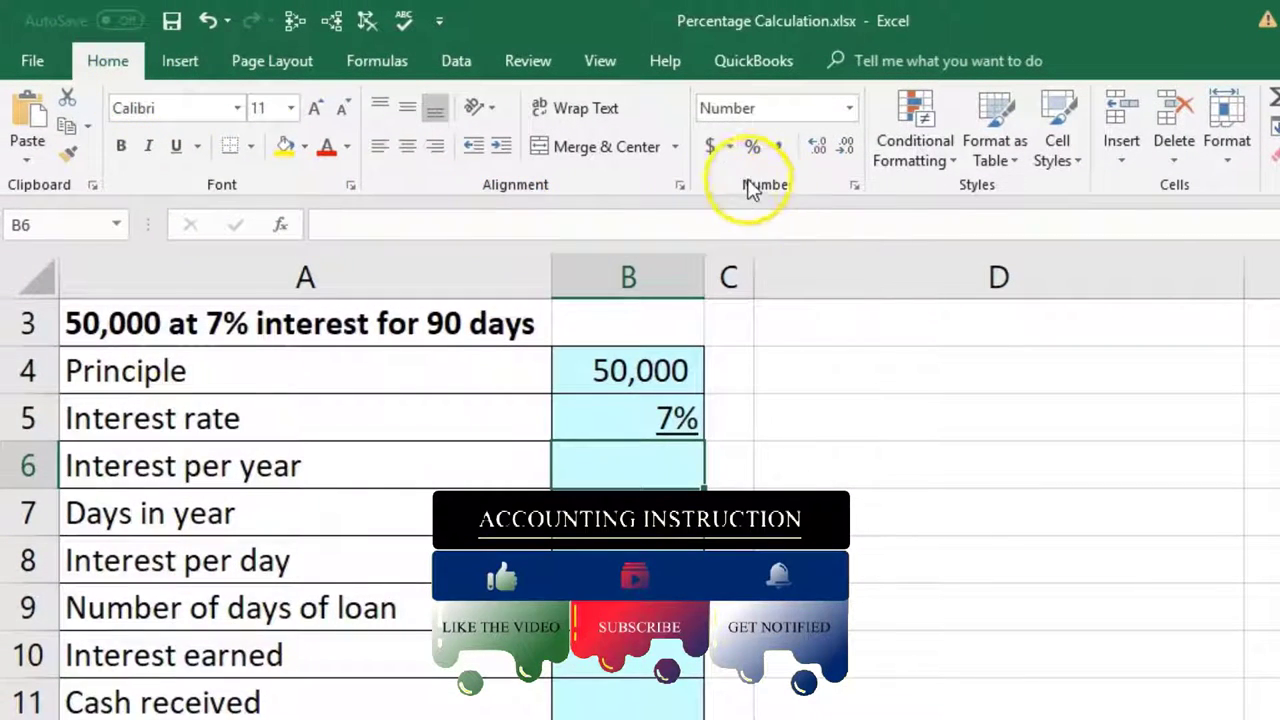
# - Try the Accounting number format on the interest rate in B5 and return the cell to percentage format
pyautogui.click(710, 148)
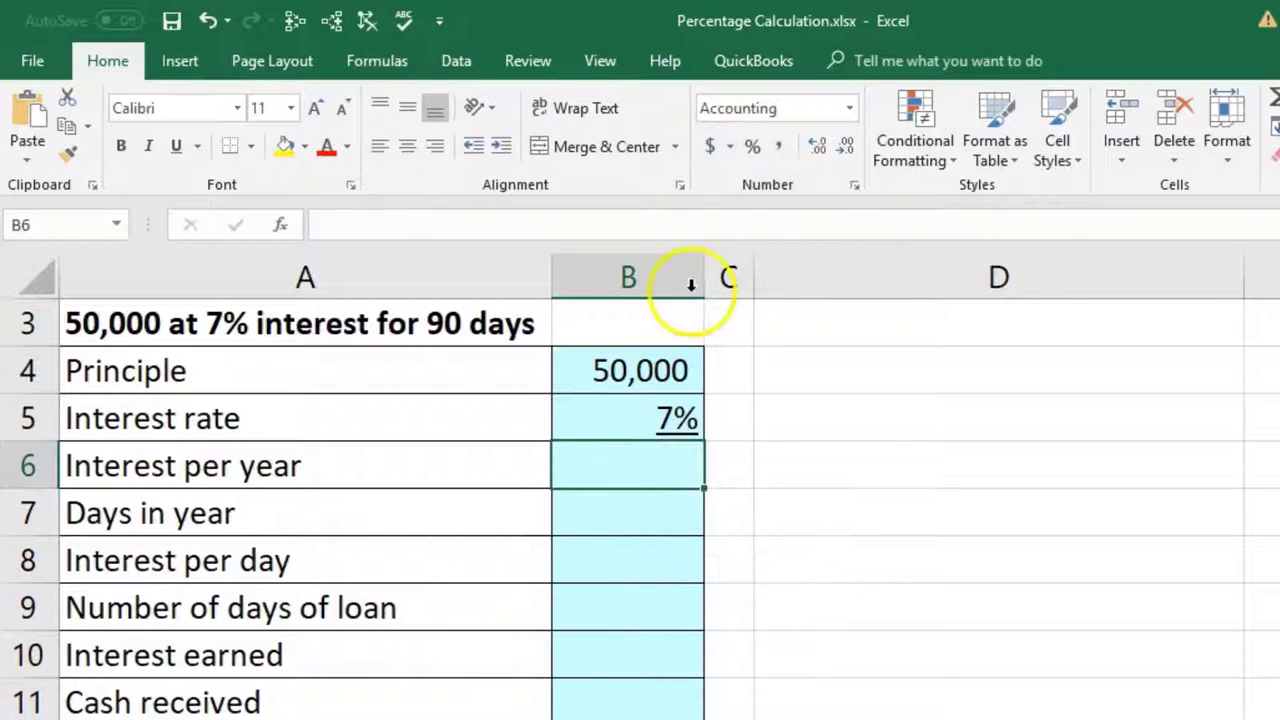
pyautogui.click(220, 20)
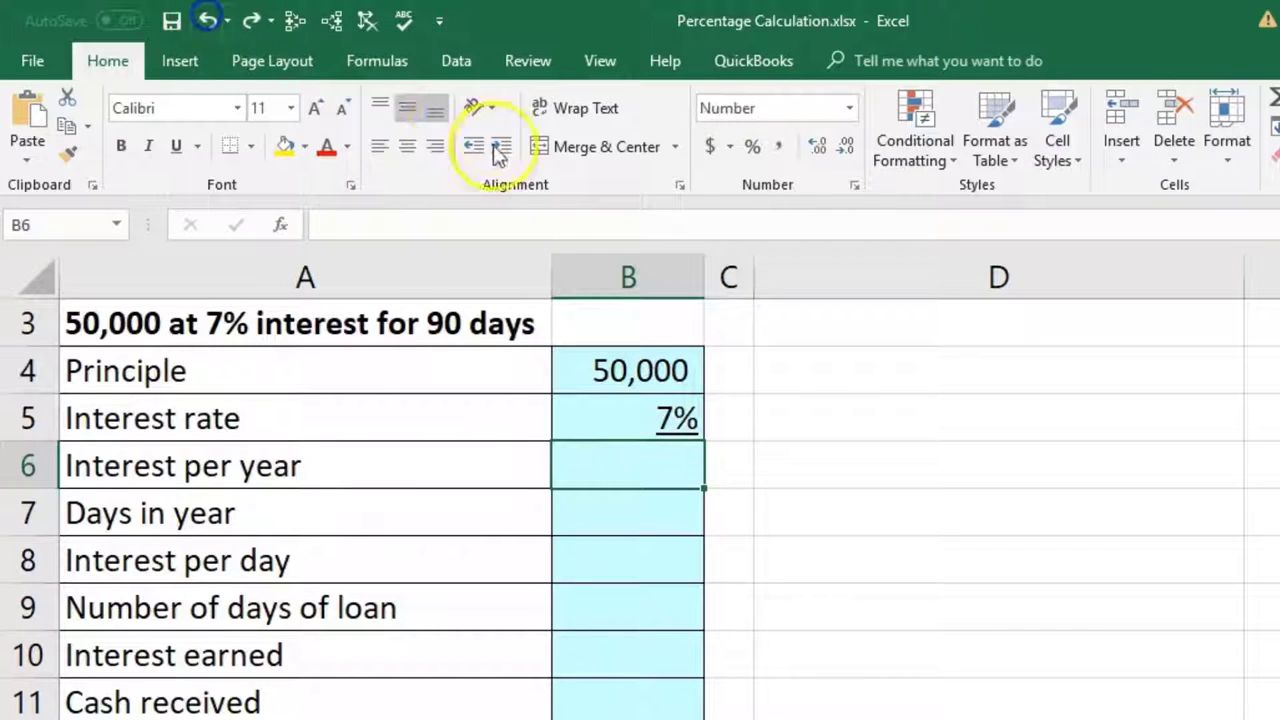
pyautogui.click(627, 424)
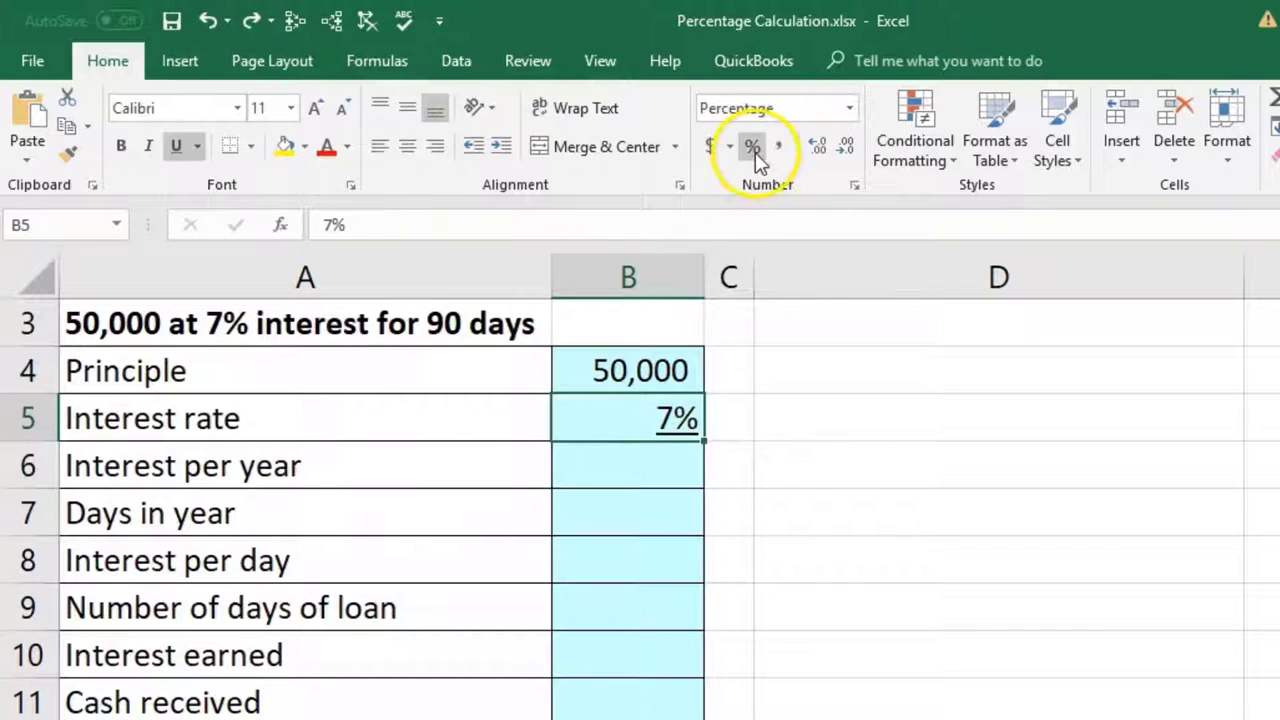
pyautogui.click(707, 150)
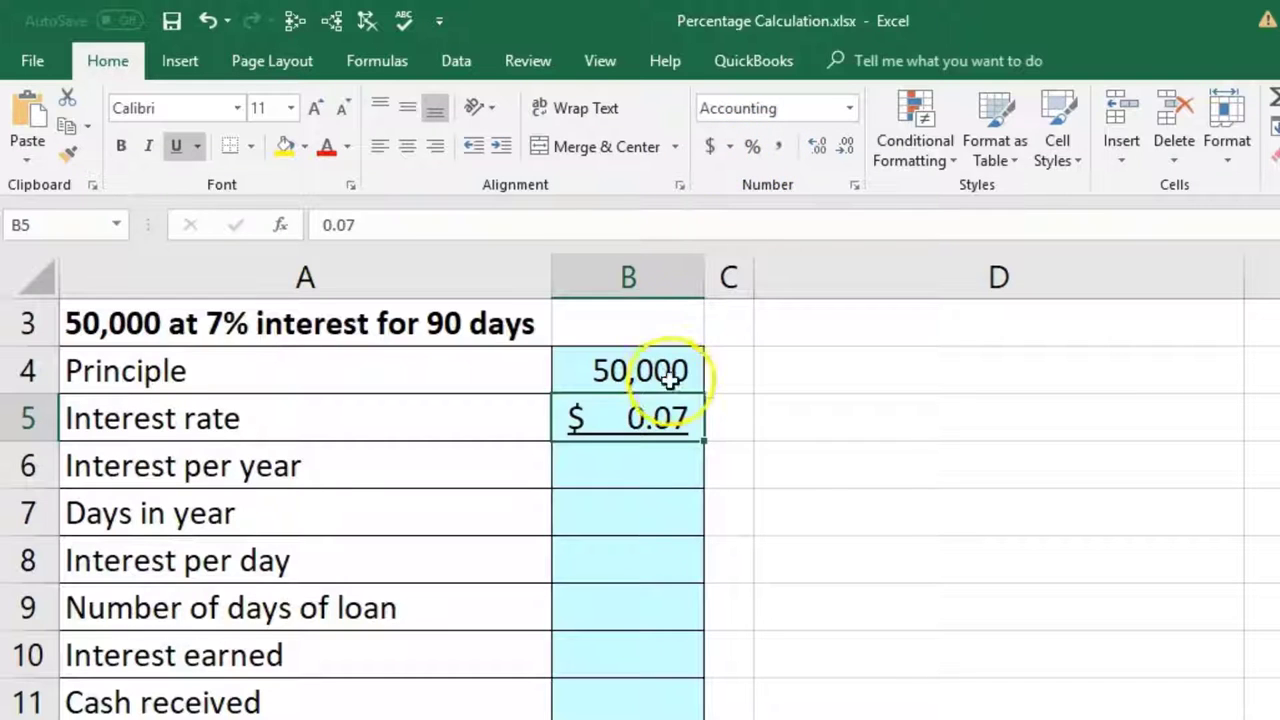
pyautogui.click(751, 148)
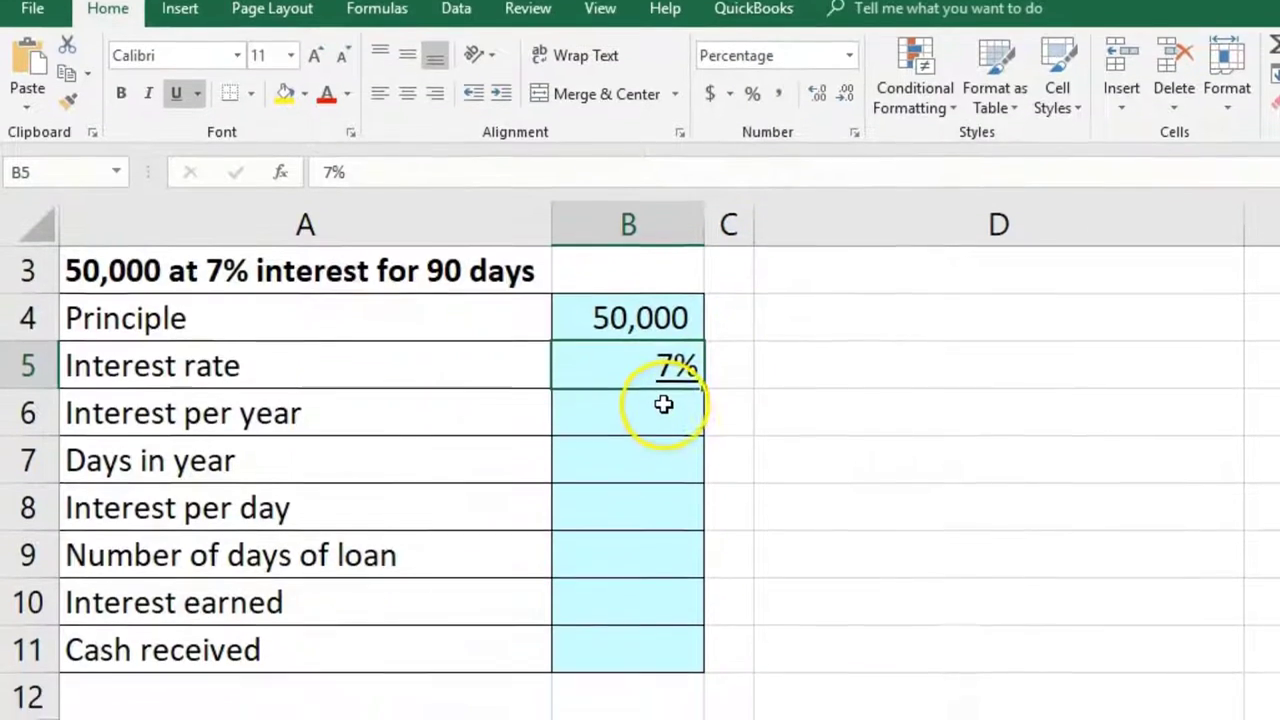
# - Calculate the interest per year in B6 by multiplying principle by interest rate with =B4*B5
pyautogui.click(666, 463)
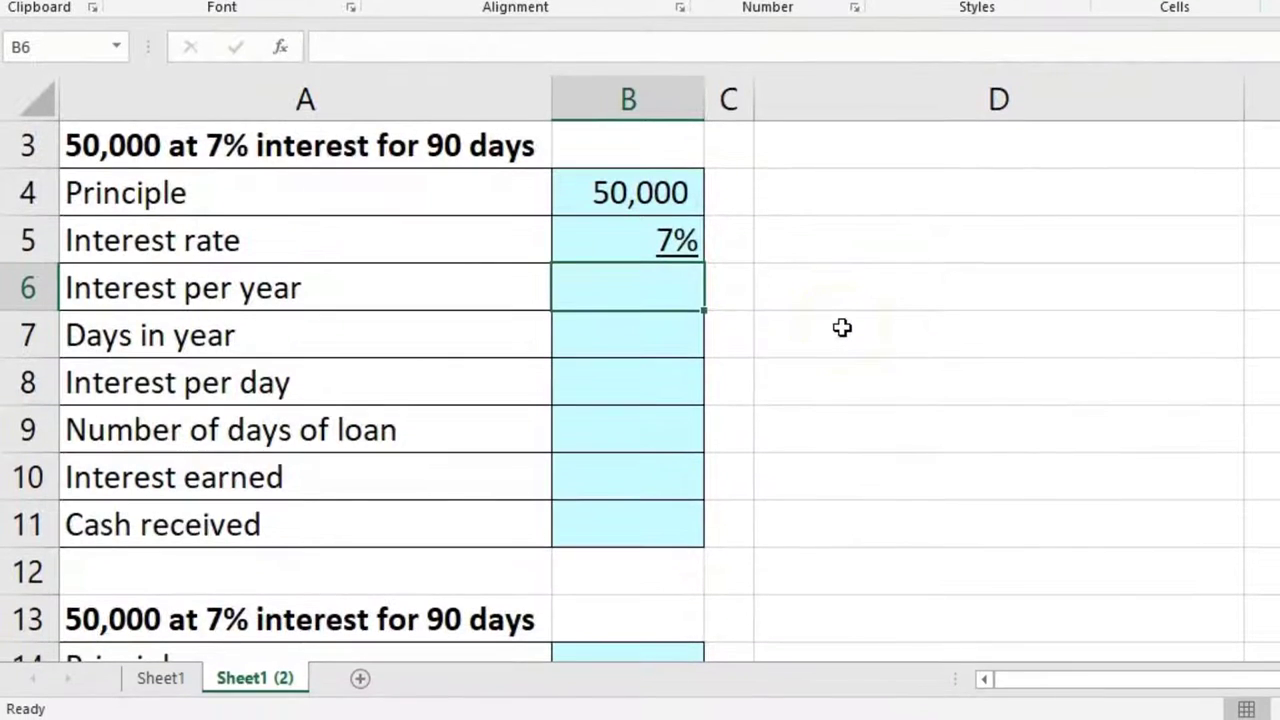
pyautogui.click(604, 195)
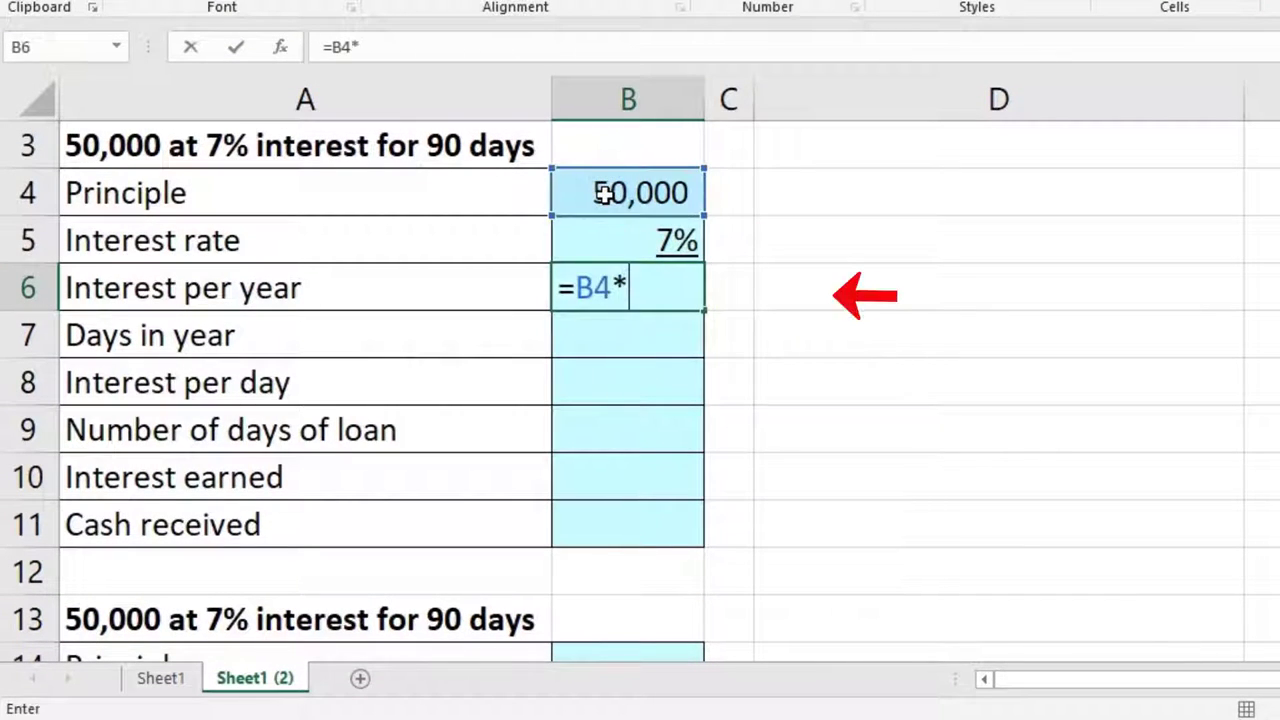
pyautogui.click(604, 235)
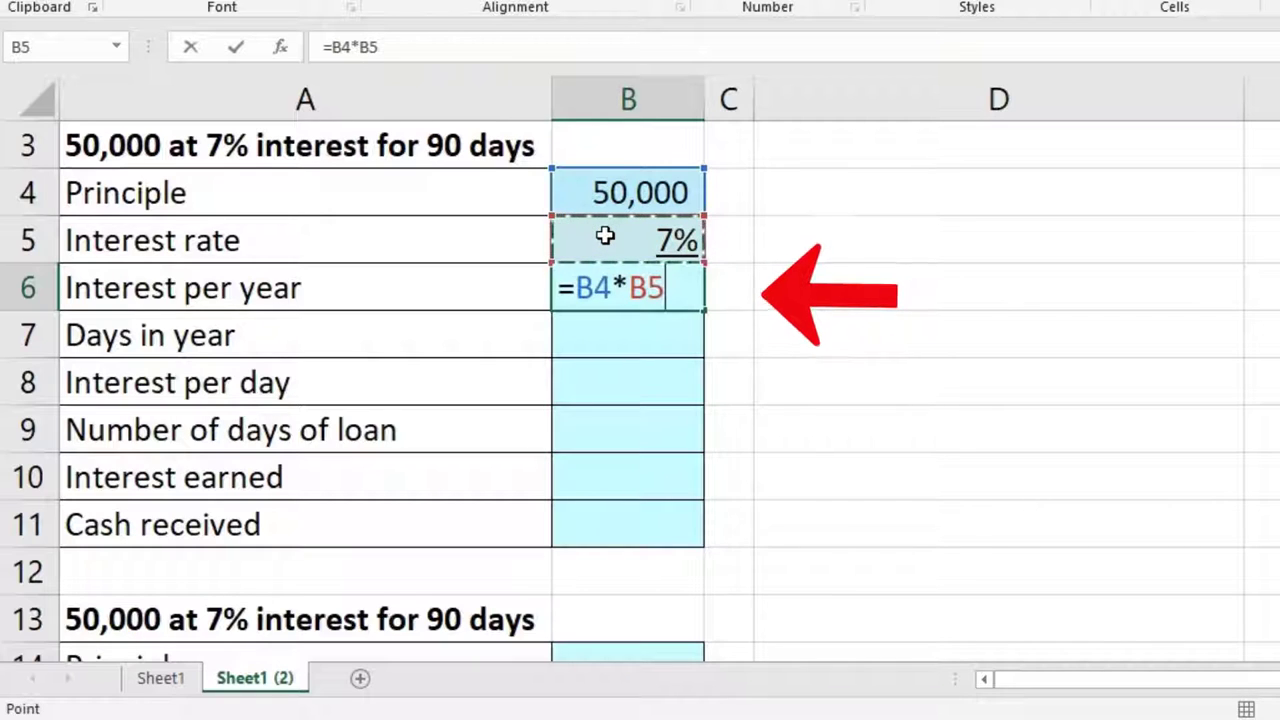
pyautogui.press('Return')
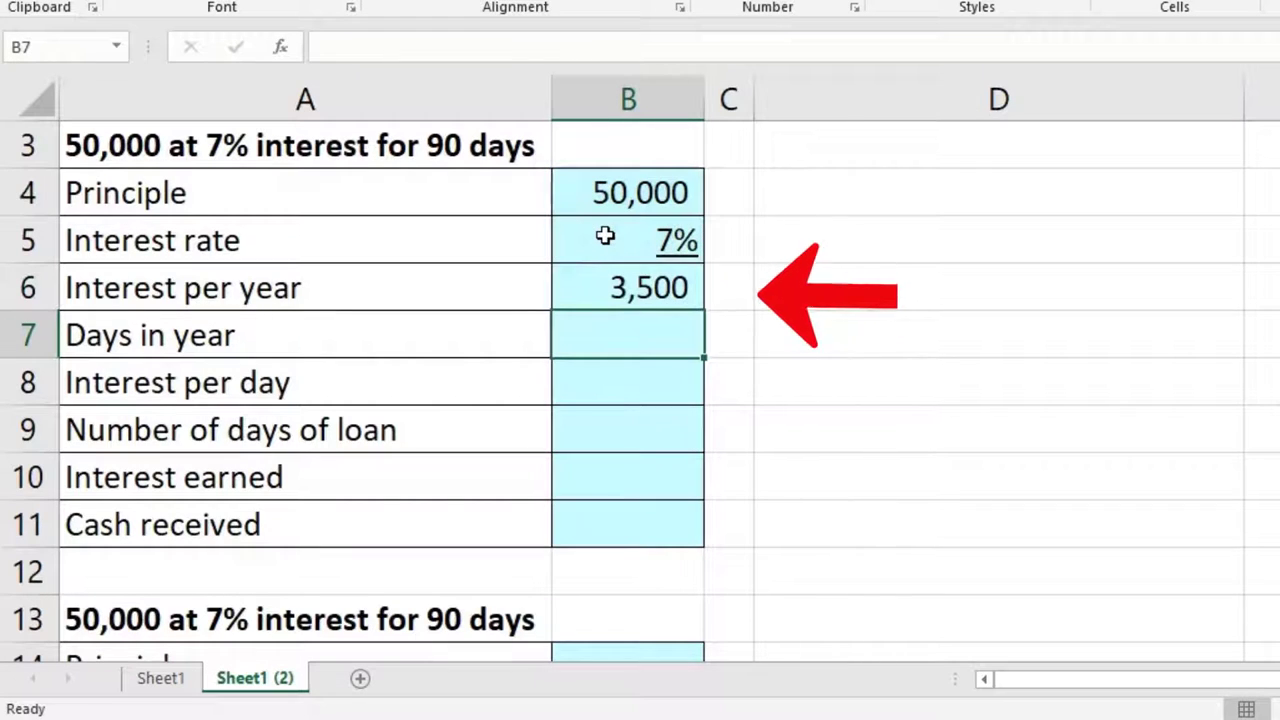
# - Check the yearly interest in Calculator by computing 50000 × 0.07, and close it
pyautogui.moveTo(1180, 126); pyautogui.dragTo(1064, 95)
pyautogui.write('5')
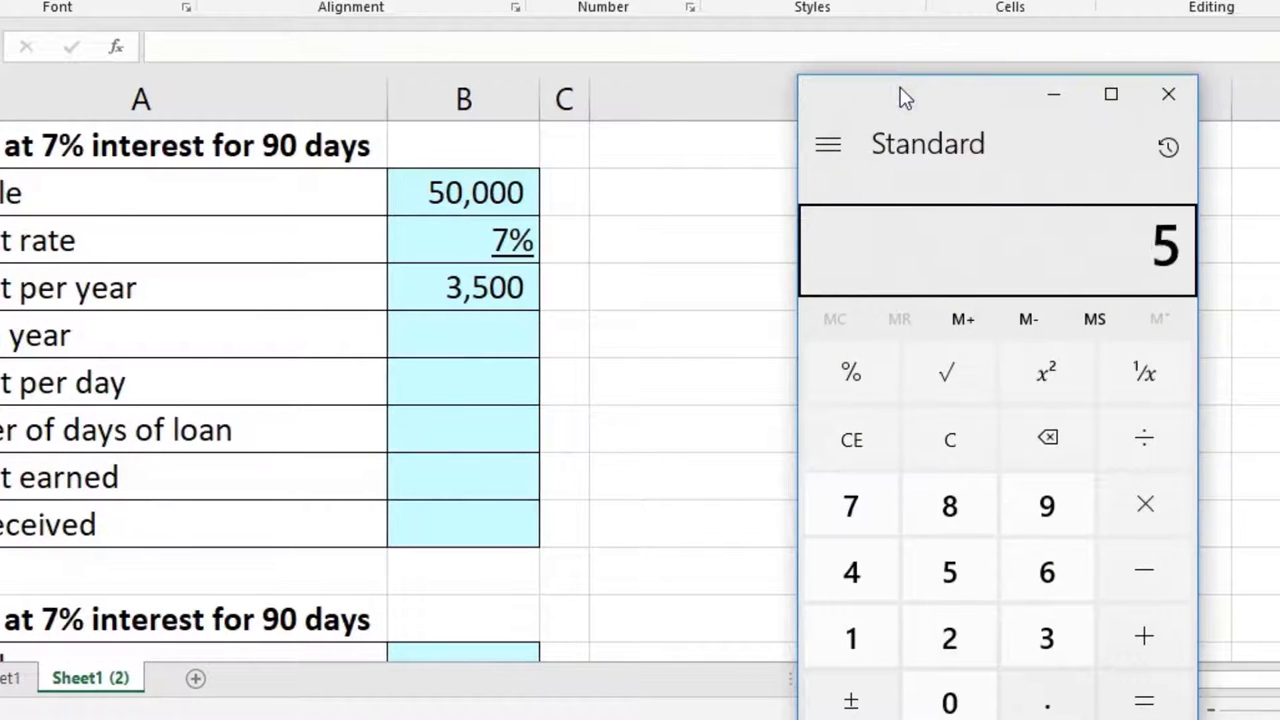
pyautogui.write('0000*0.0')
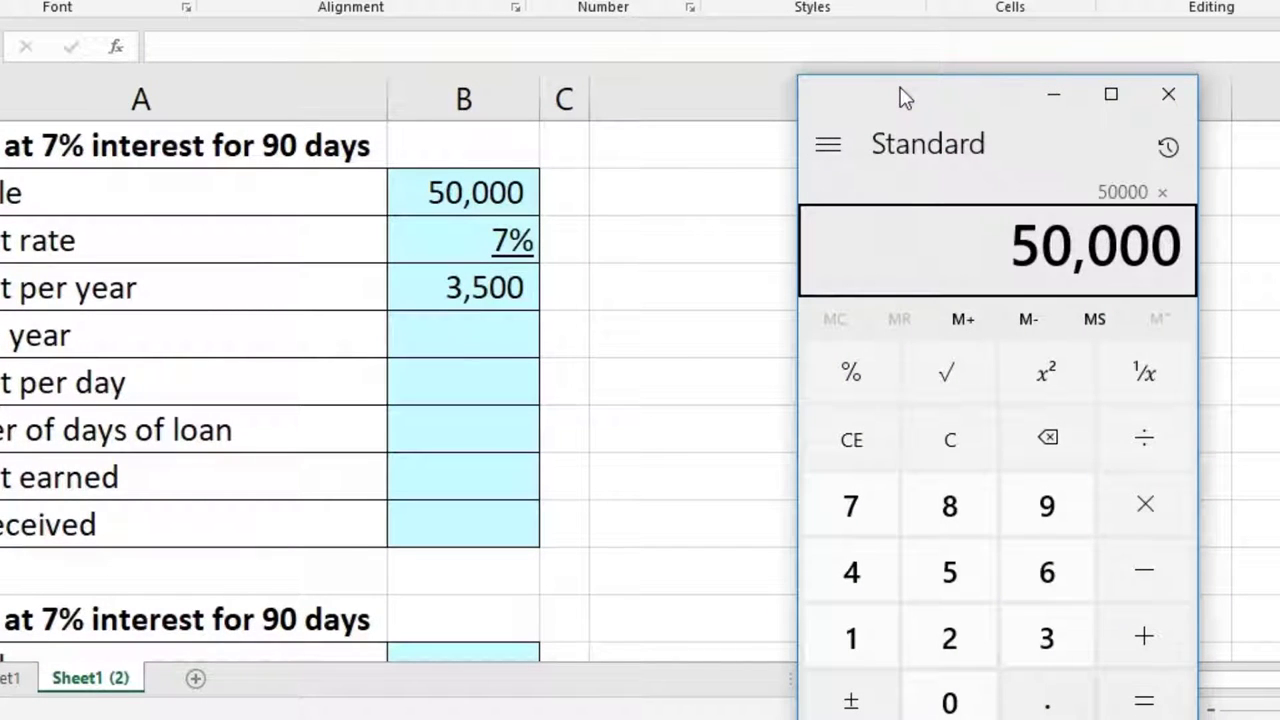
pyautogui.press('Return')
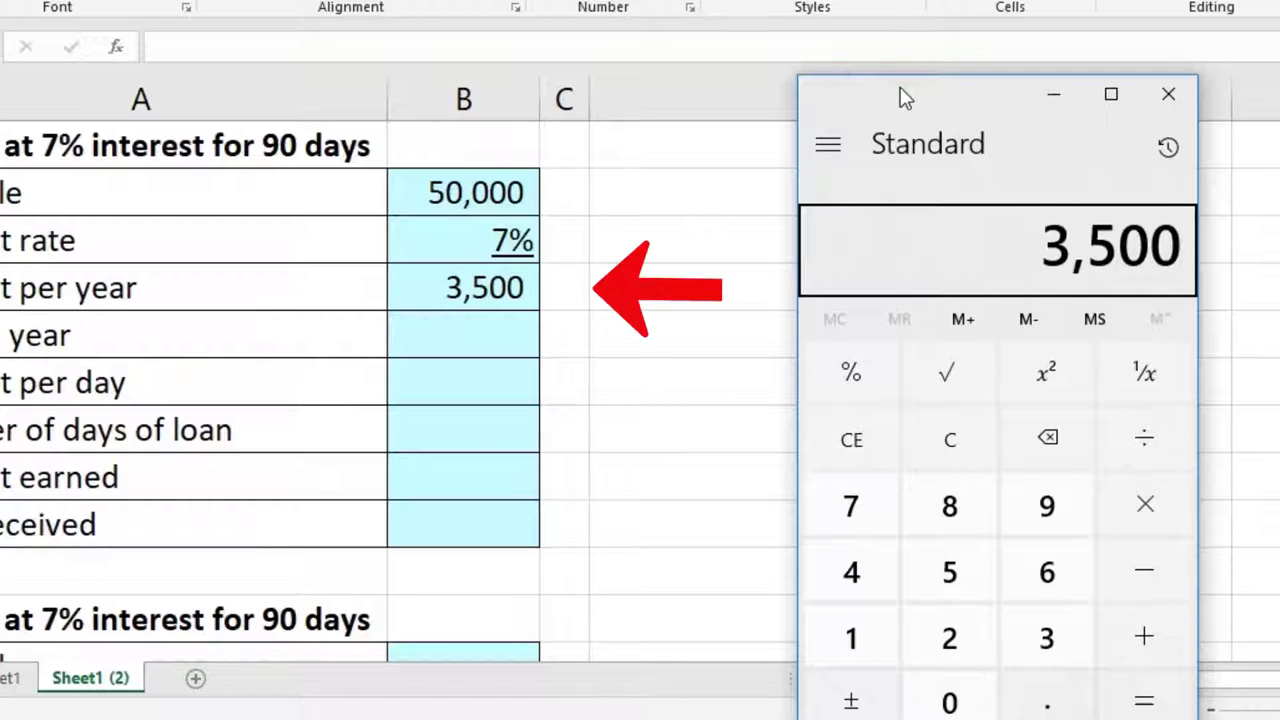
pyautogui.click(1160, 98)
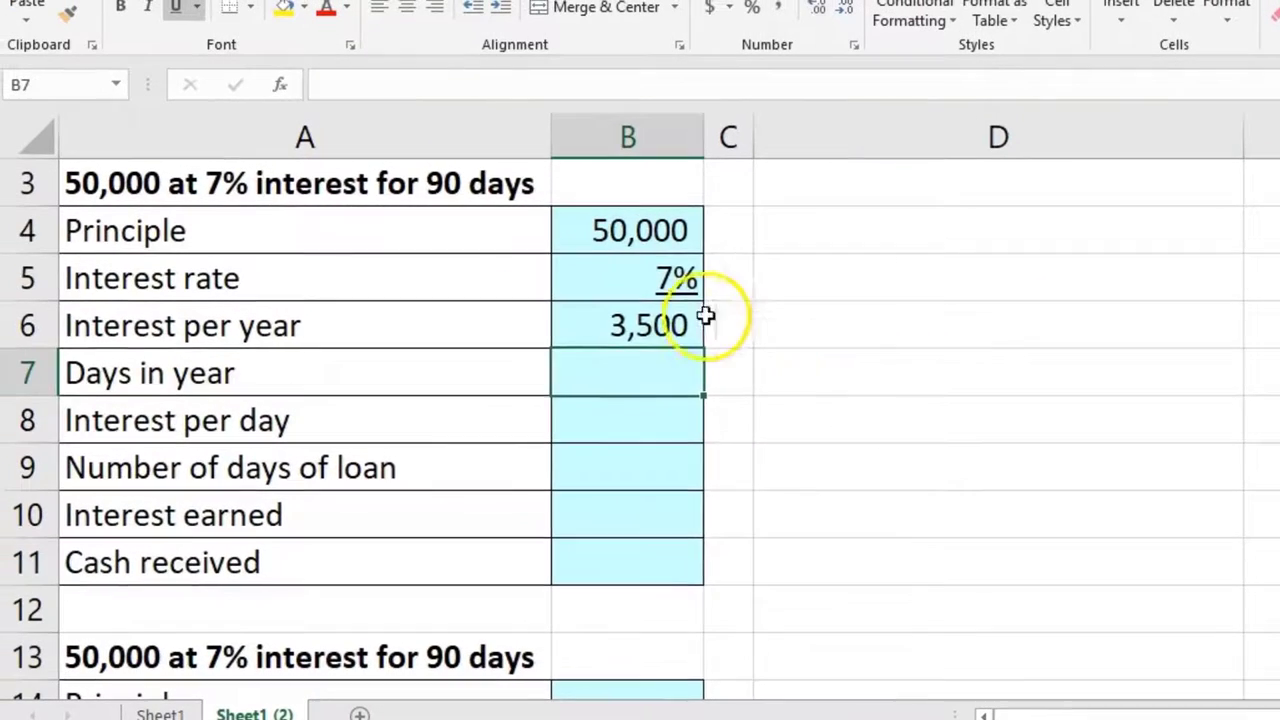
# - Enter the days in year in B7 as the formula =12*30
pyautogui.click(448, 243)
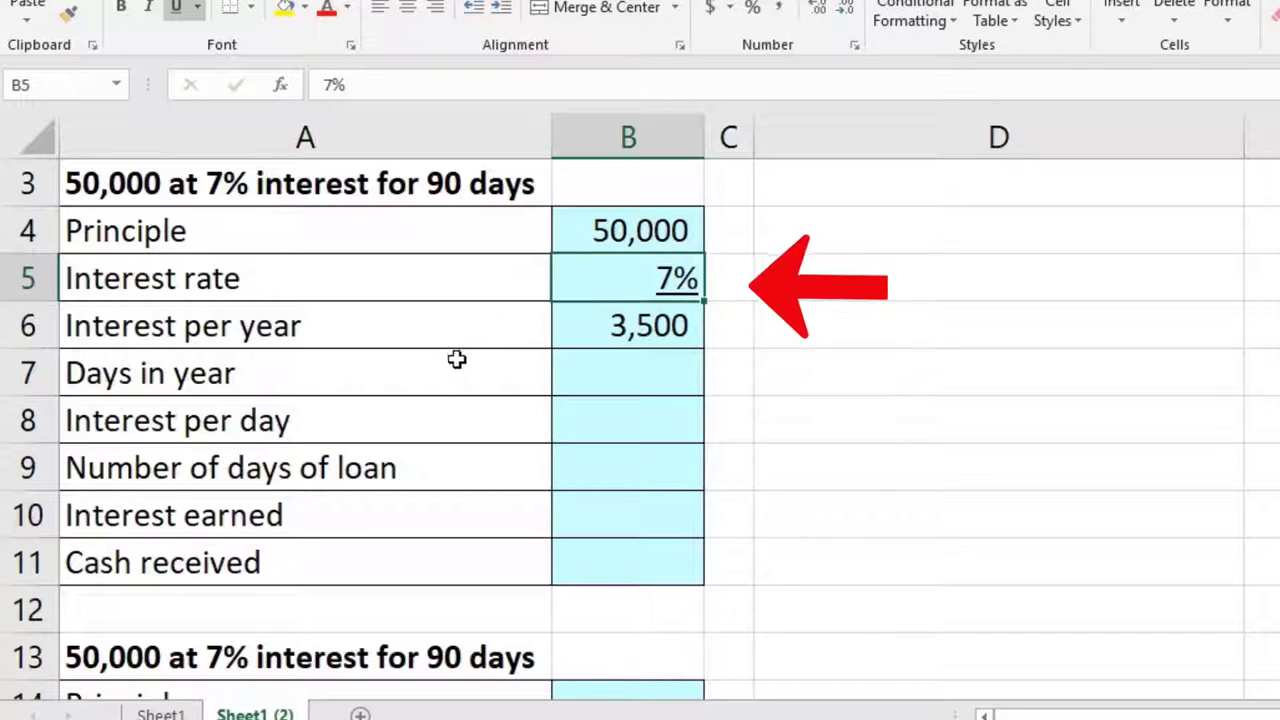
pyautogui.click(584, 338)
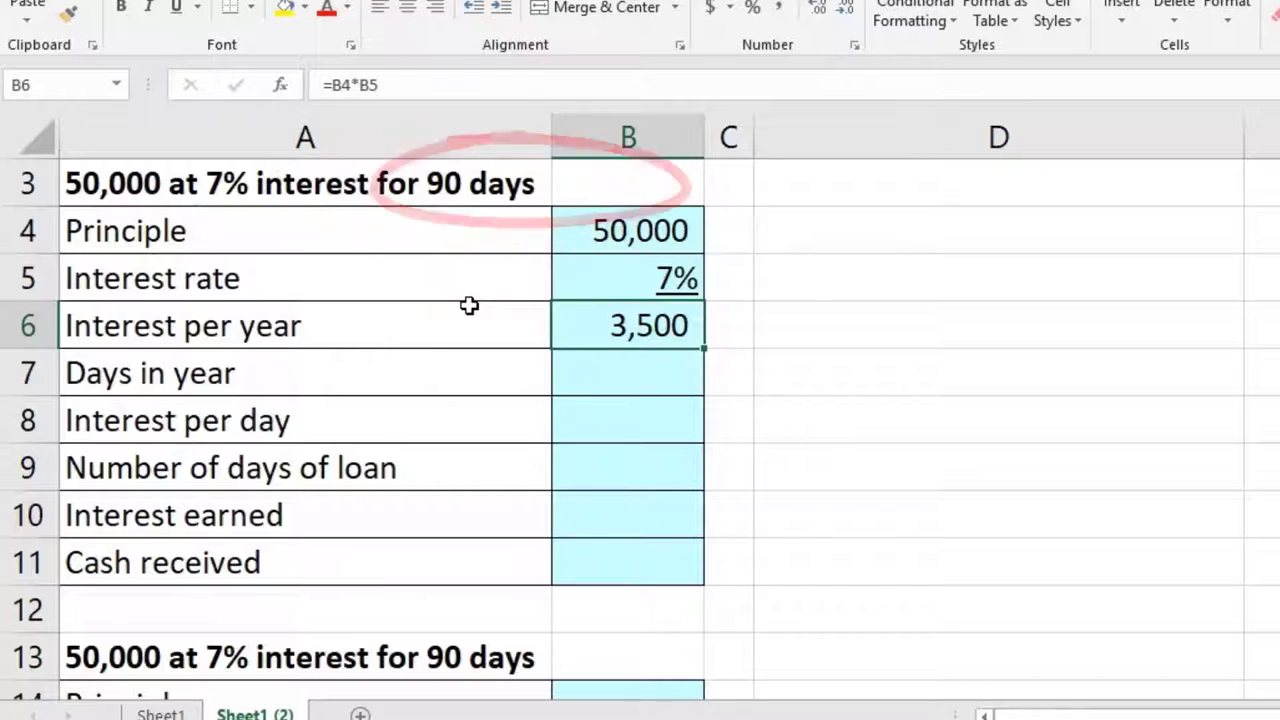
pyautogui.click(583, 371)
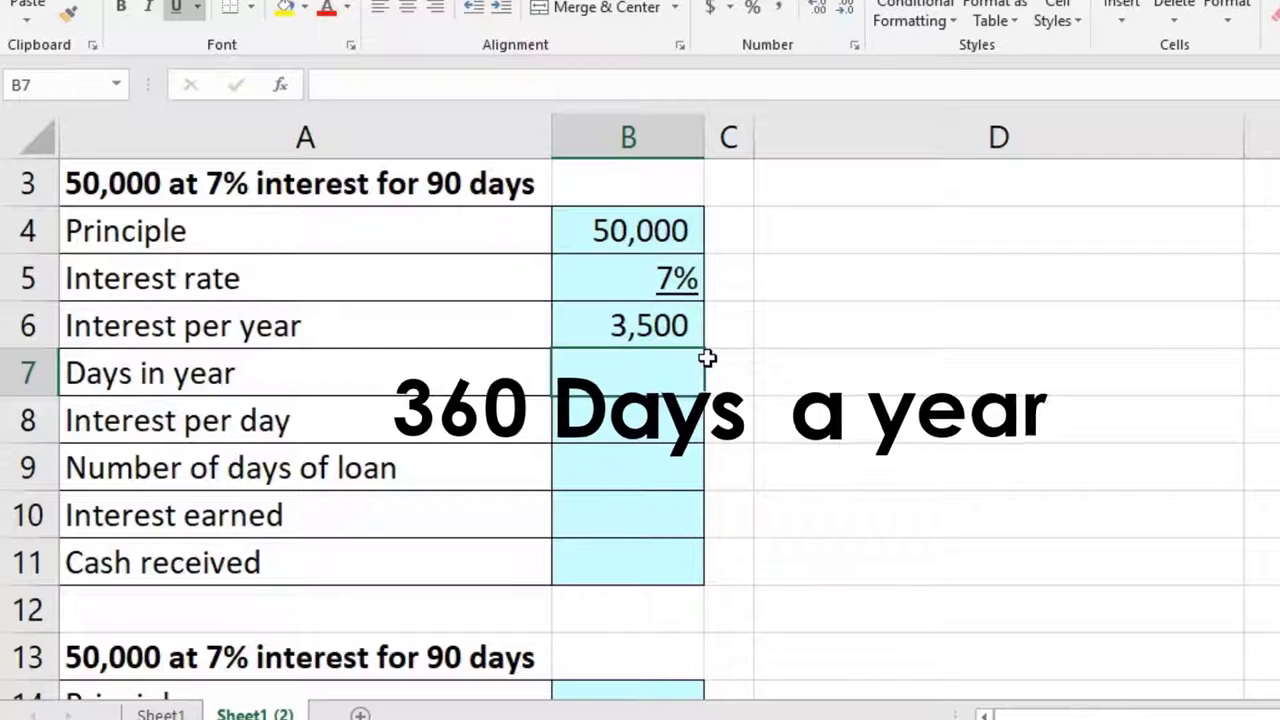
pyautogui.write('=12*30')
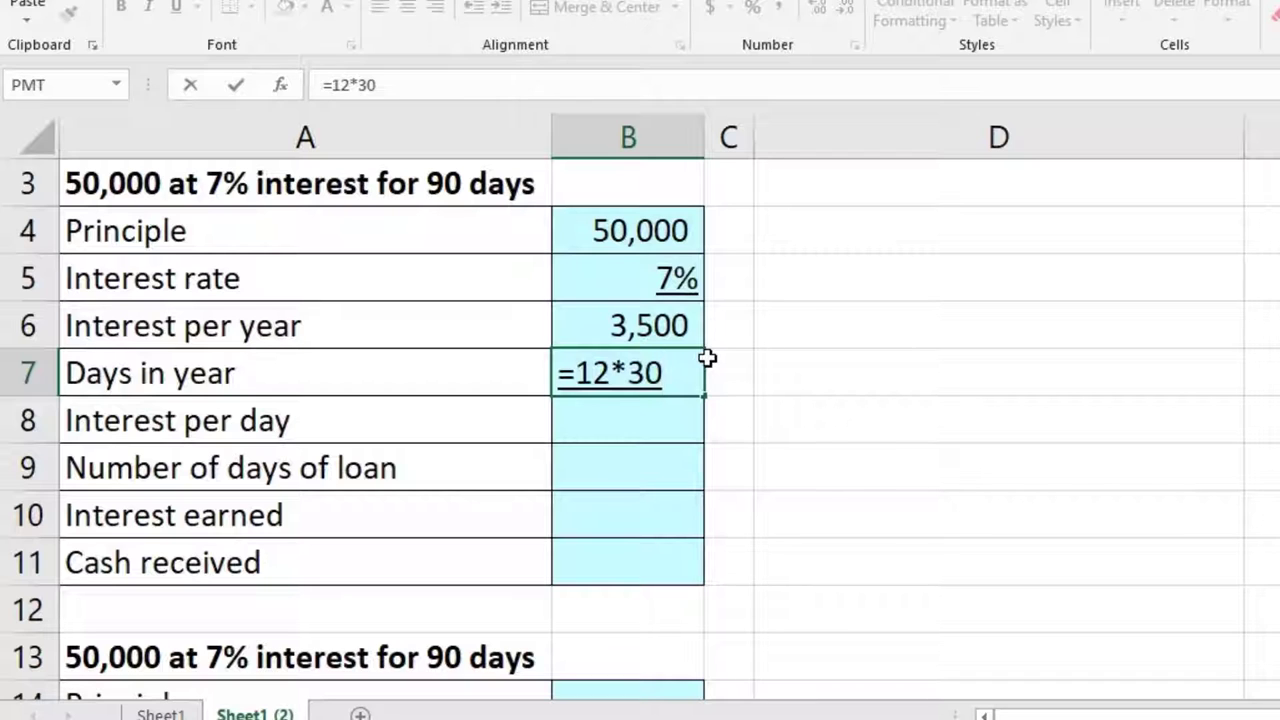
pyautogui.press('Return')
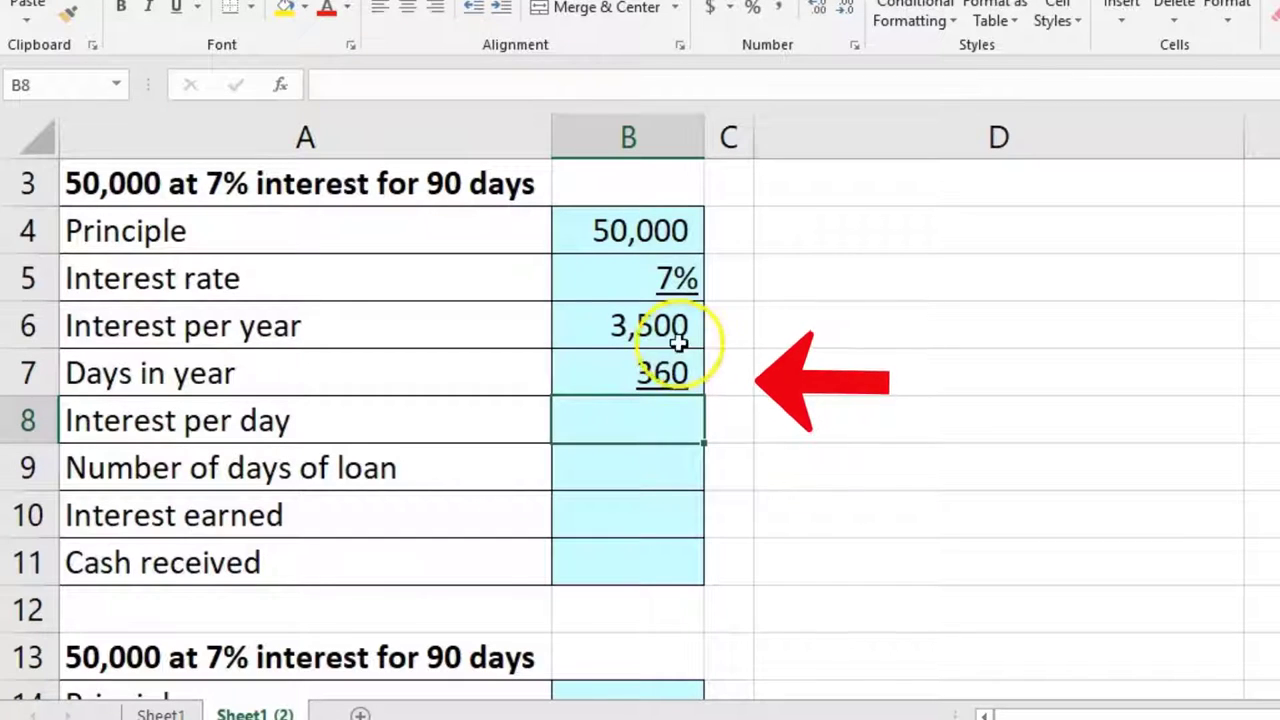
# - Calculate the interest per day in B8 by dividing yearly interest by days in year with =B6/B7
pyautogui.click(623, 331)
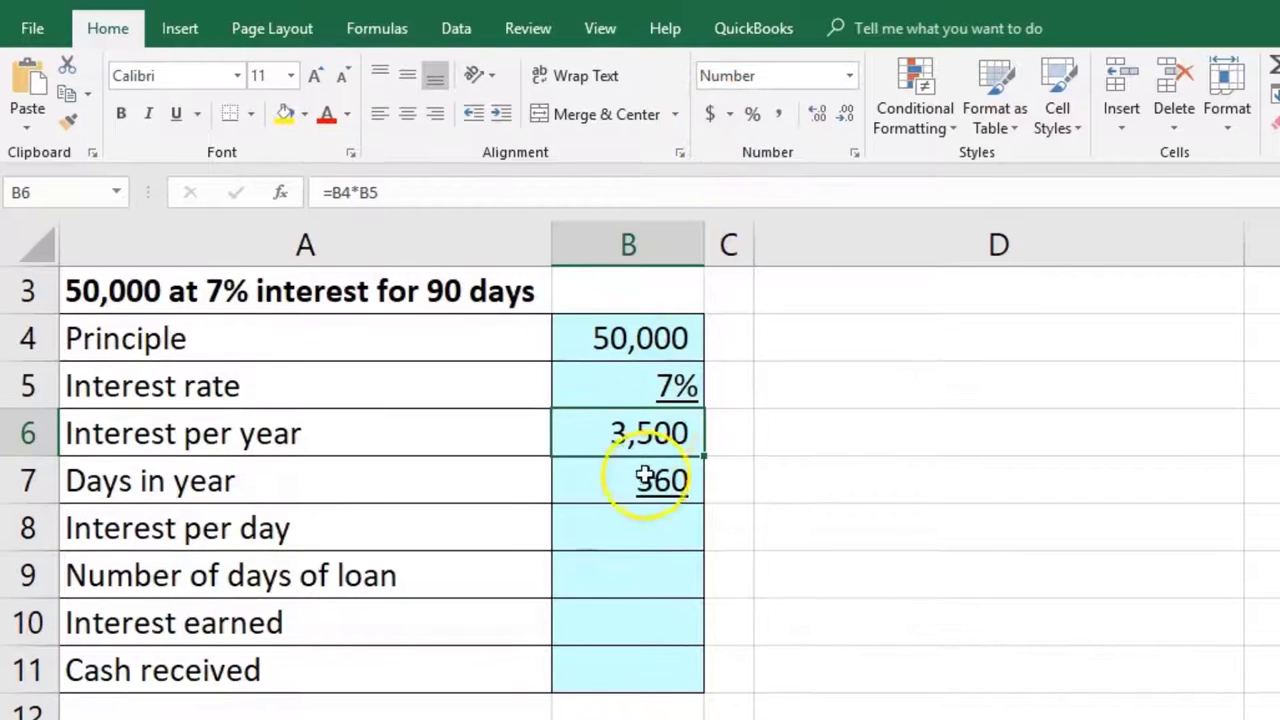
pyautogui.click(628, 528)
pyautogui.write('=')
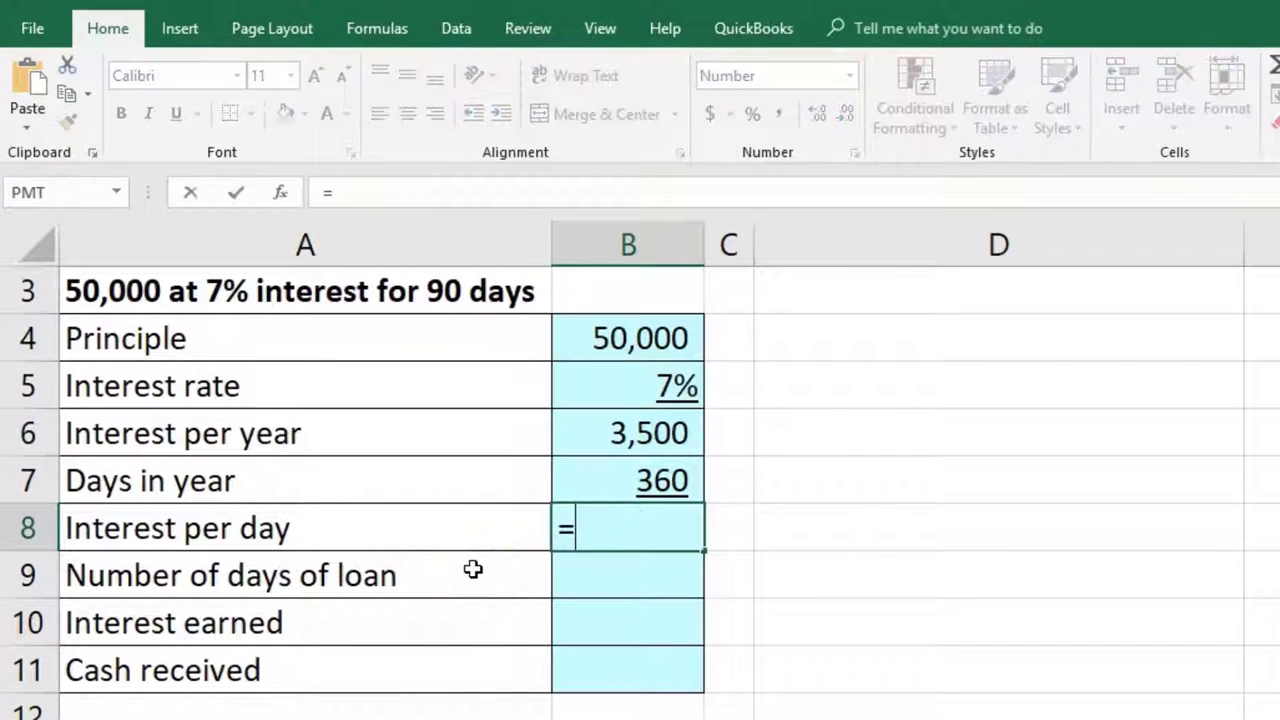
pyautogui.click(608, 433)
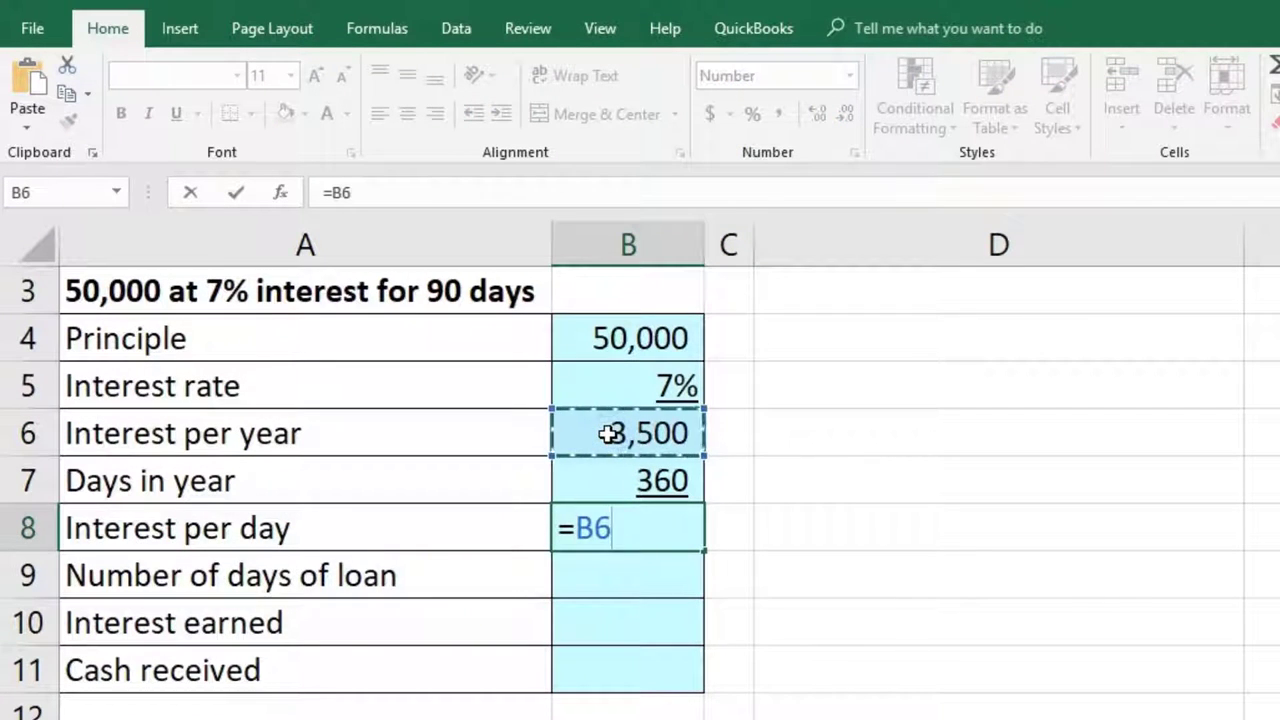
pyautogui.write('/')
pyautogui.click(603, 476)
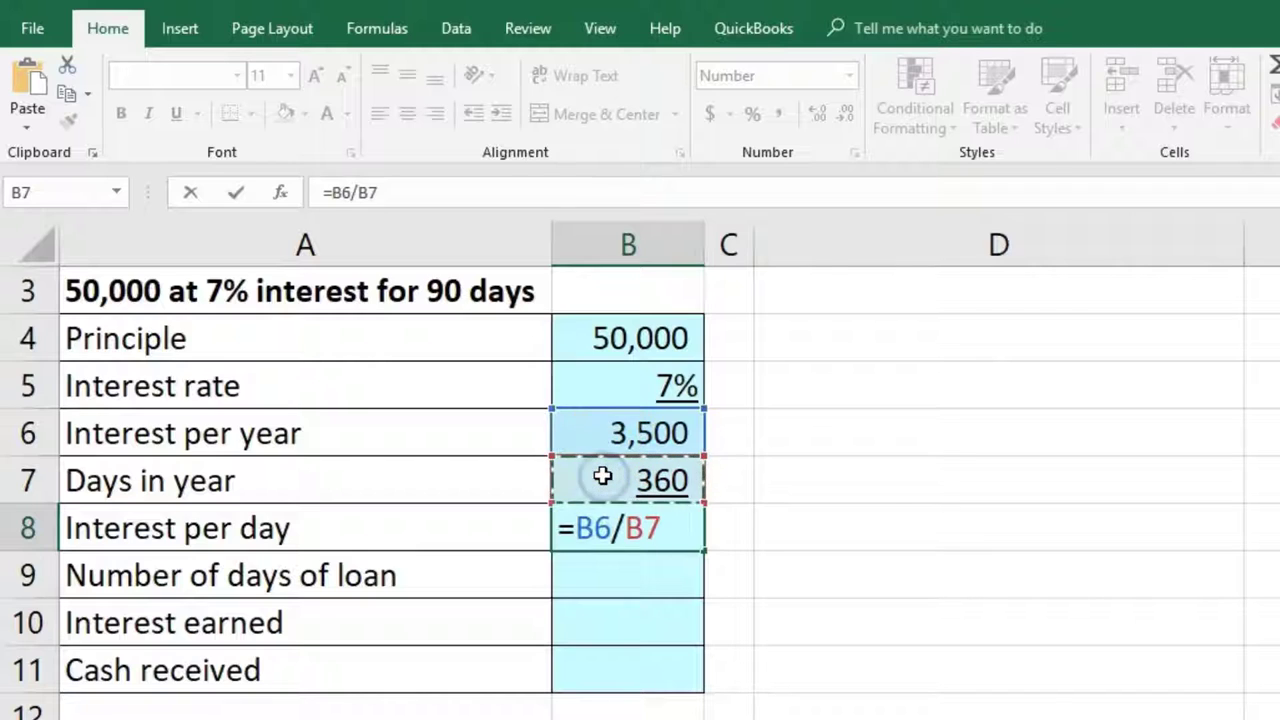
pyautogui.press('Return')
pyautogui.click(584, 518)
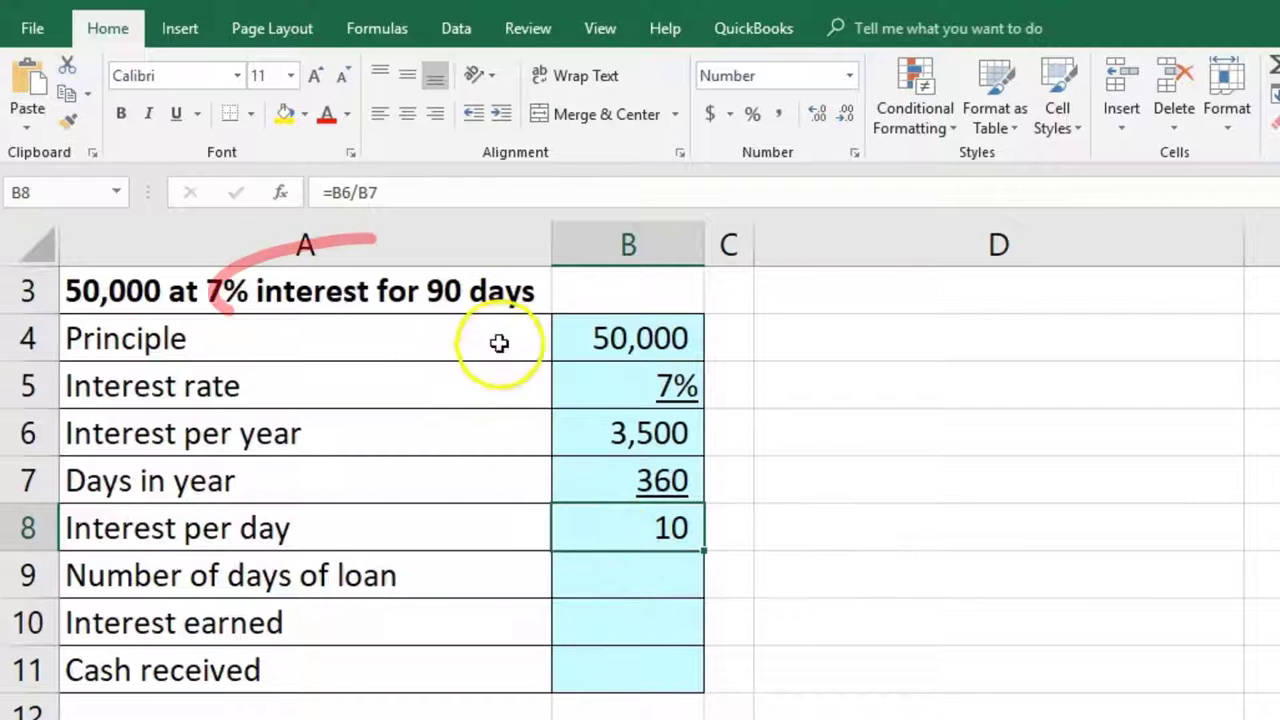
# - Enter 90 as the number of days of the loan in B9
pyautogui.click(613, 581)
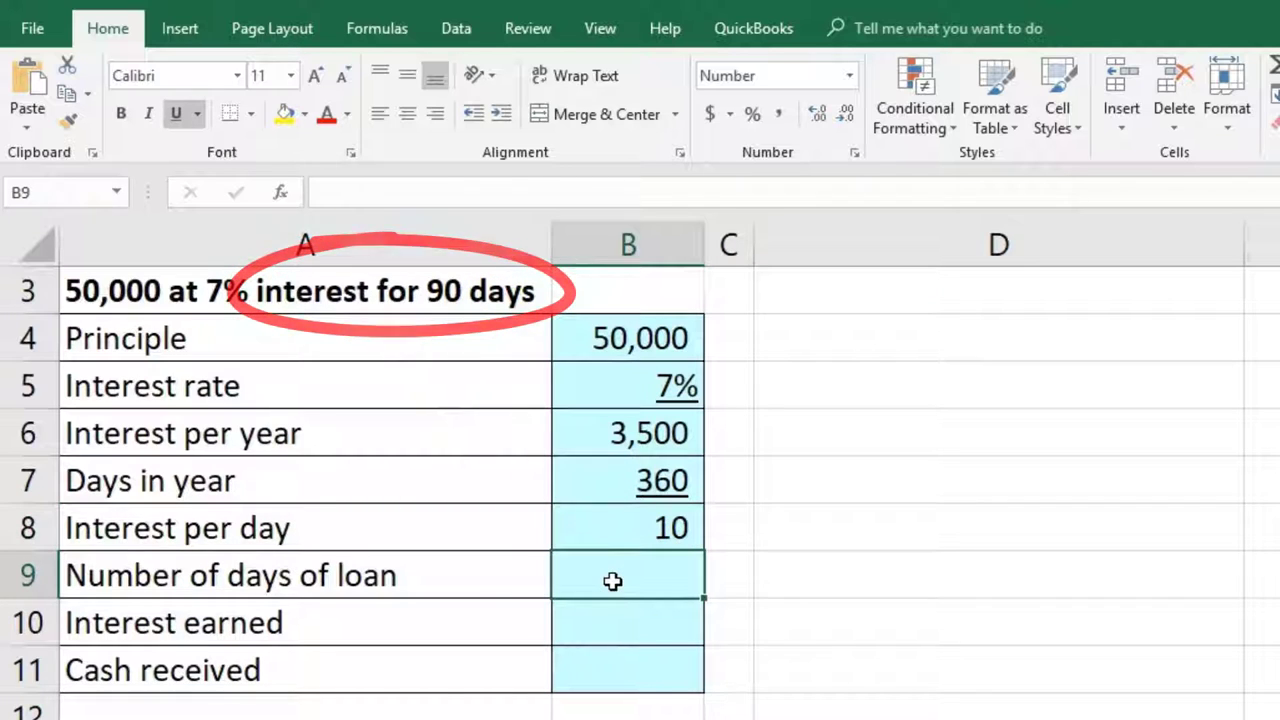
pyautogui.write('90')
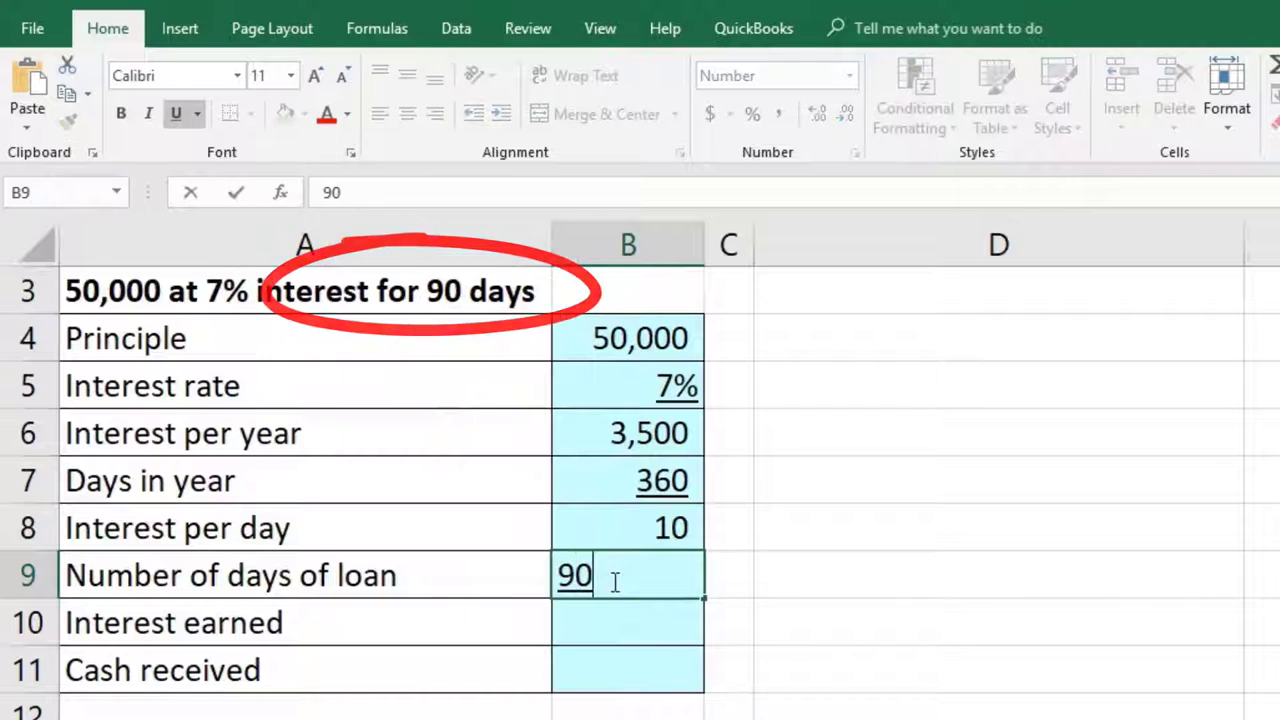
pyautogui.press('Return')
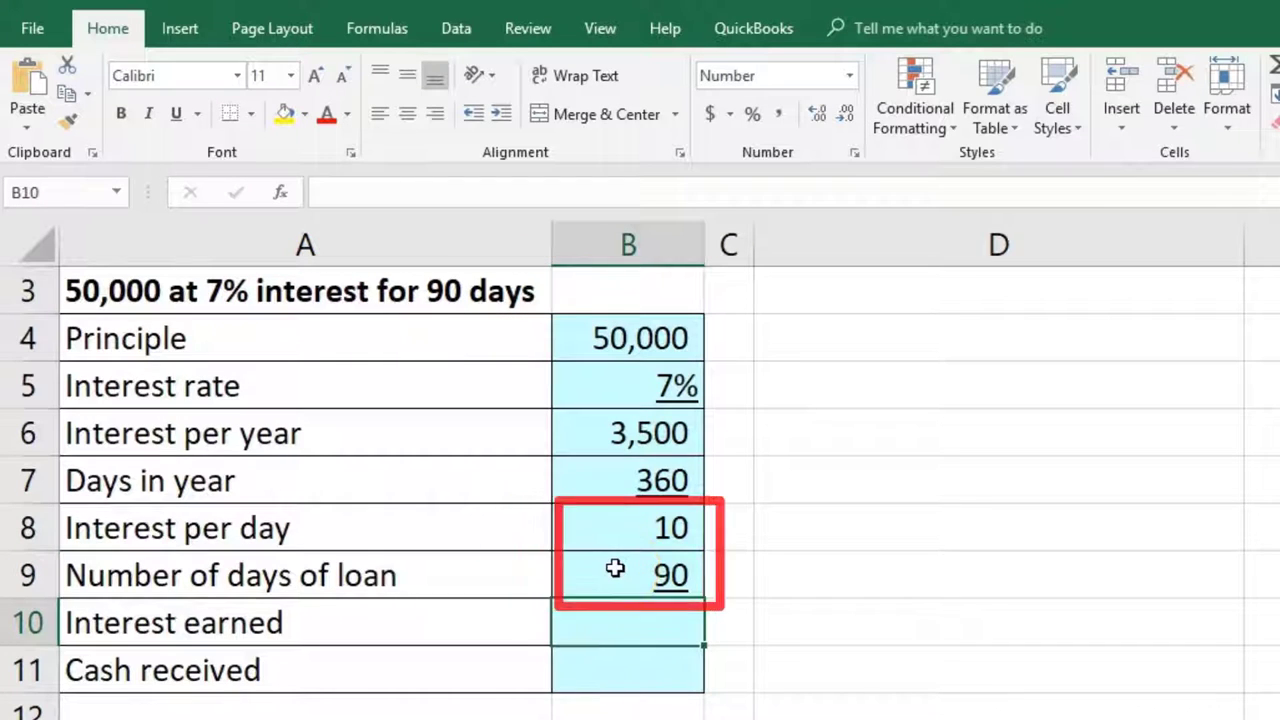
# - Calculate the interest earned in B10 by multiplying interest per day by the loan days with =B8*B9
pyautogui.write('=')
pyautogui.click(612, 532)
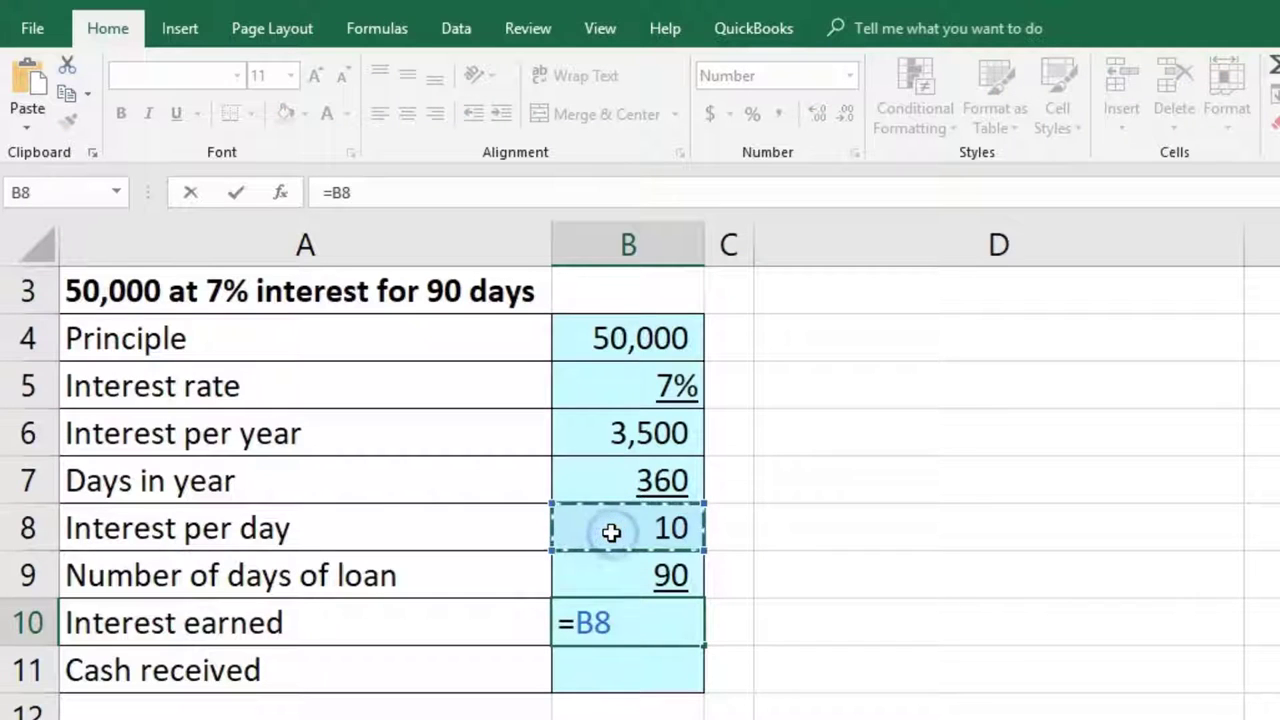
pyautogui.write('*')
pyautogui.click(613, 566)
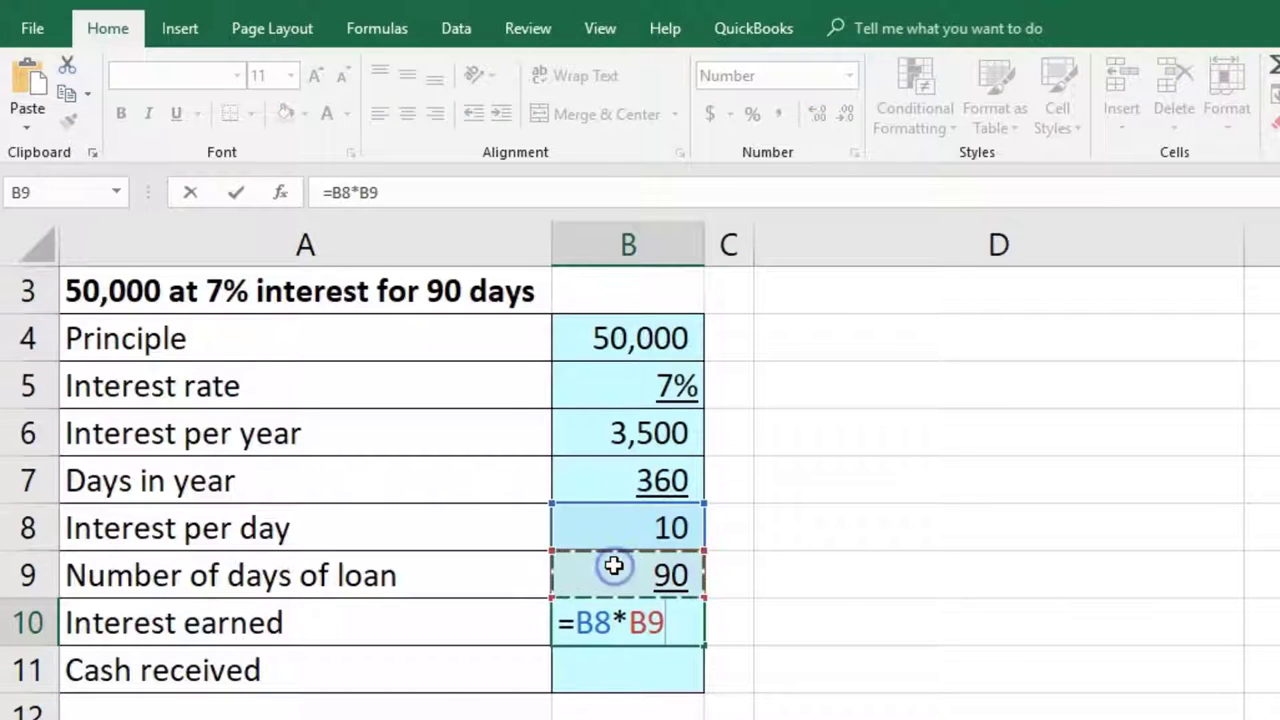
pyautogui.press('Return')
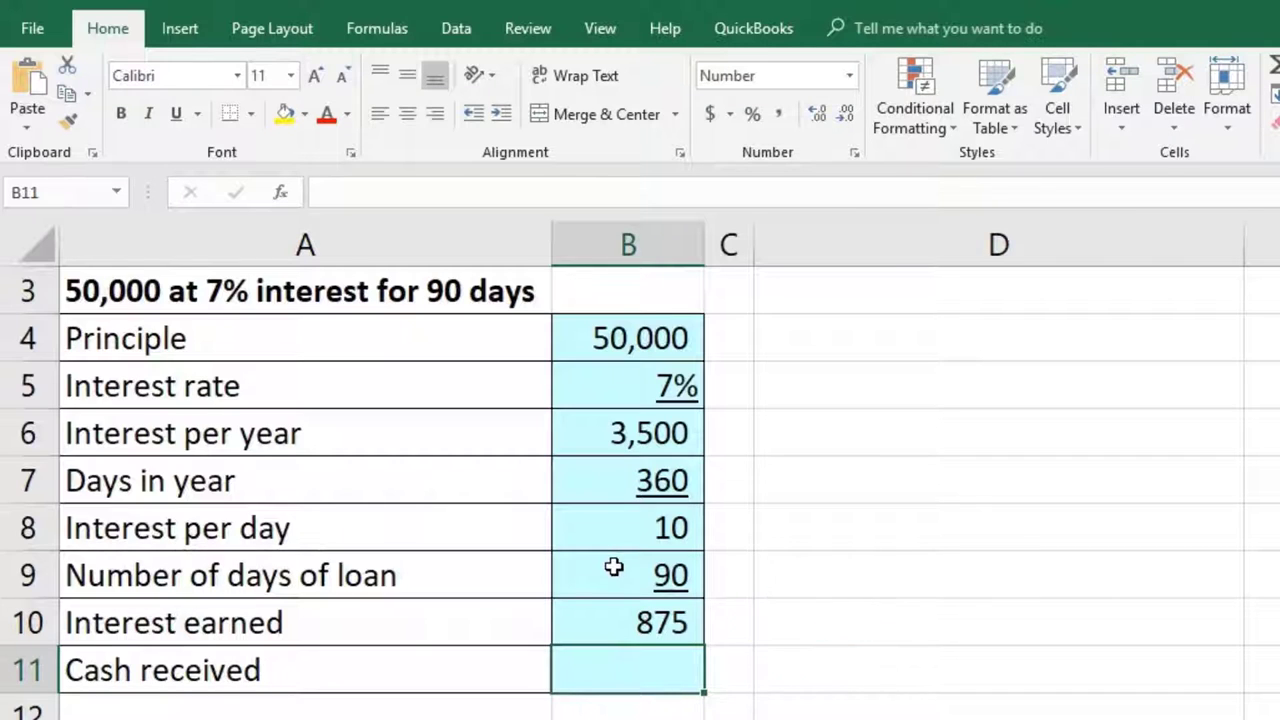
# - Calculate the cash received in B11 by adding the principle and the interest earned with =B4+B10
pyautogui.click(609, 621)
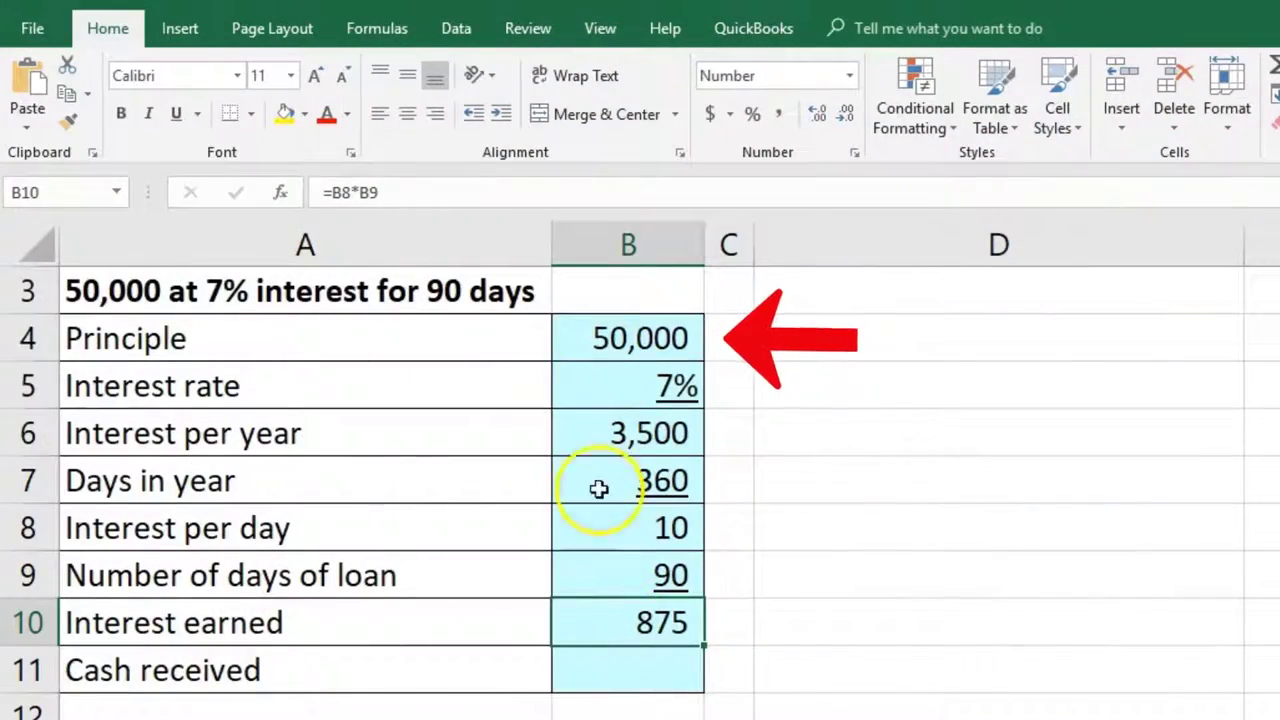
pyautogui.click(607, 660)
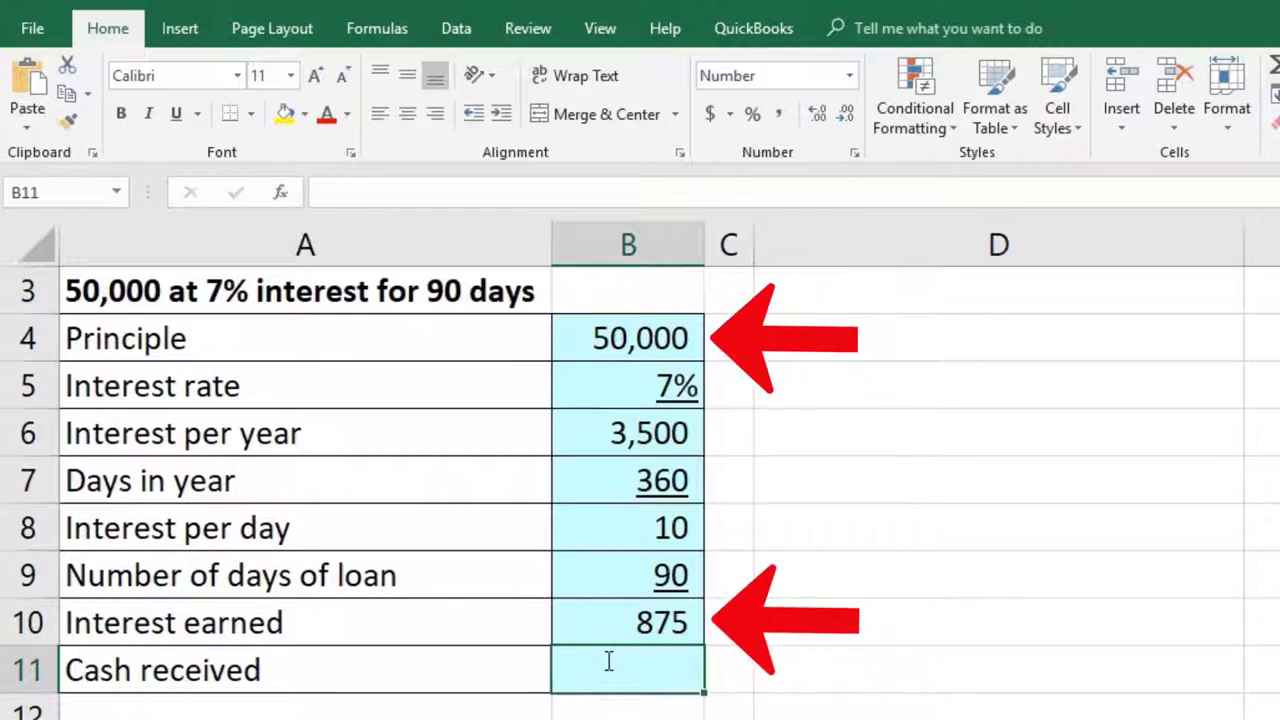
pyautogui.write('=')
pyautogui.click(601, 340)
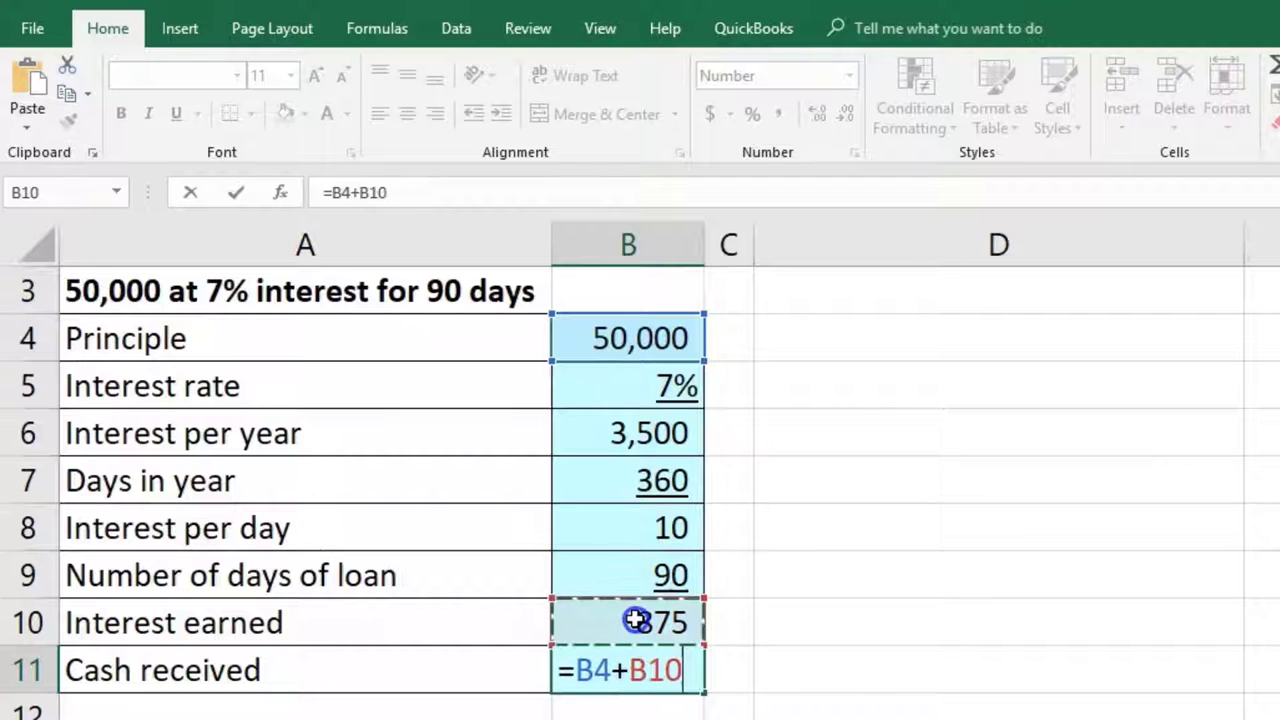
pyautogui.press('Return')
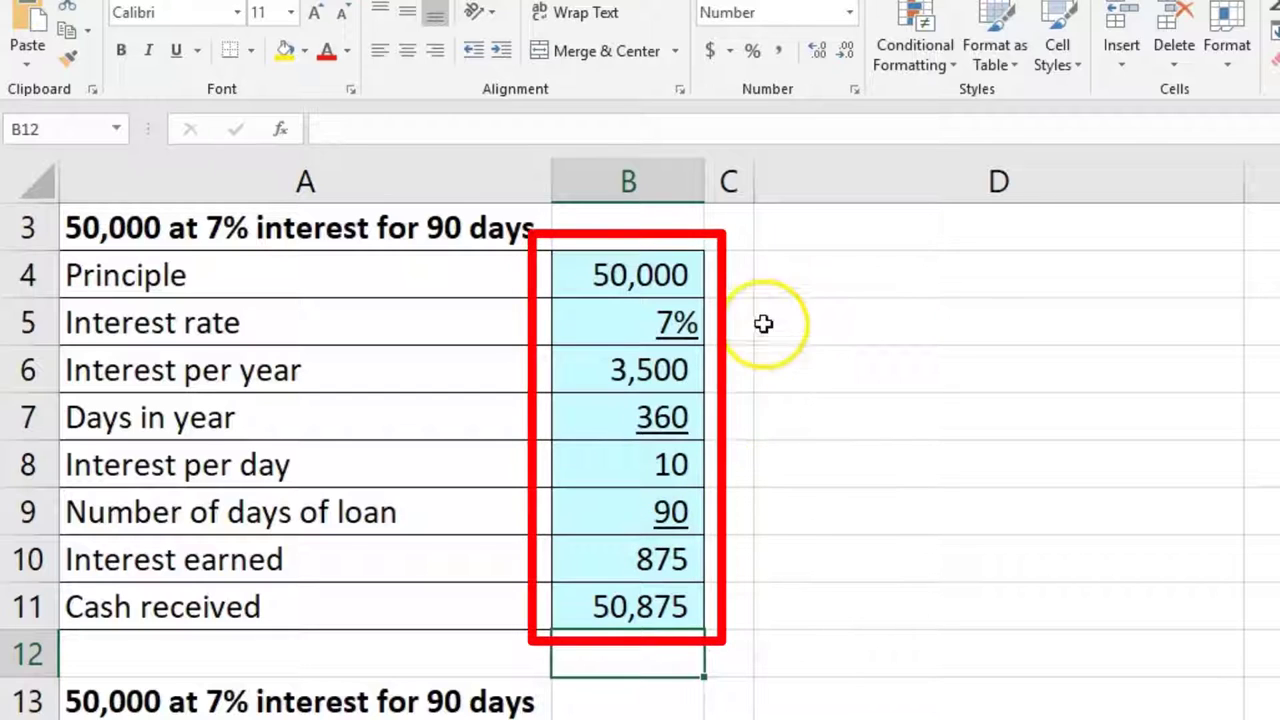
pyautogui.click(737, 272)
pyautogui.press('Down')
pyautogui.press('Down')
pyautogui.press('Down')
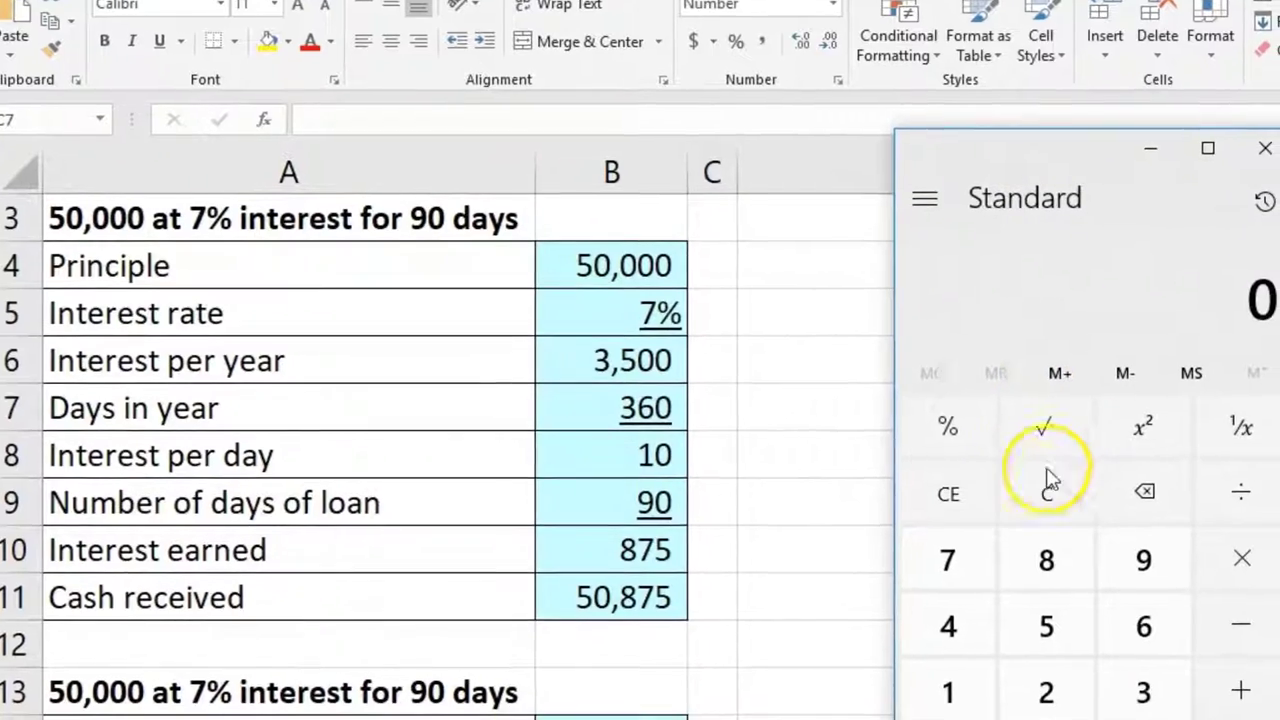
# - Switch to Calculator and check the daily interest by multiplying 50000 by 0.07 and dividing the result by 360
pyautogui.write('50000')
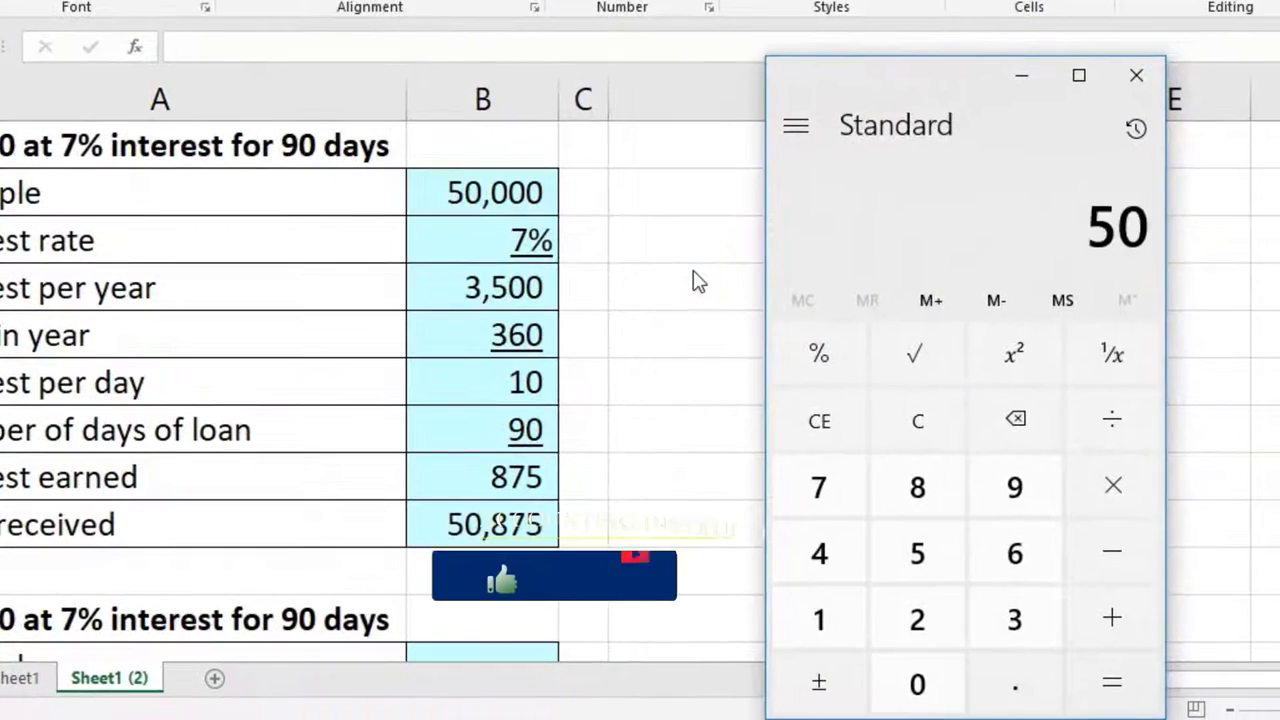
pyautogui.write('.07')
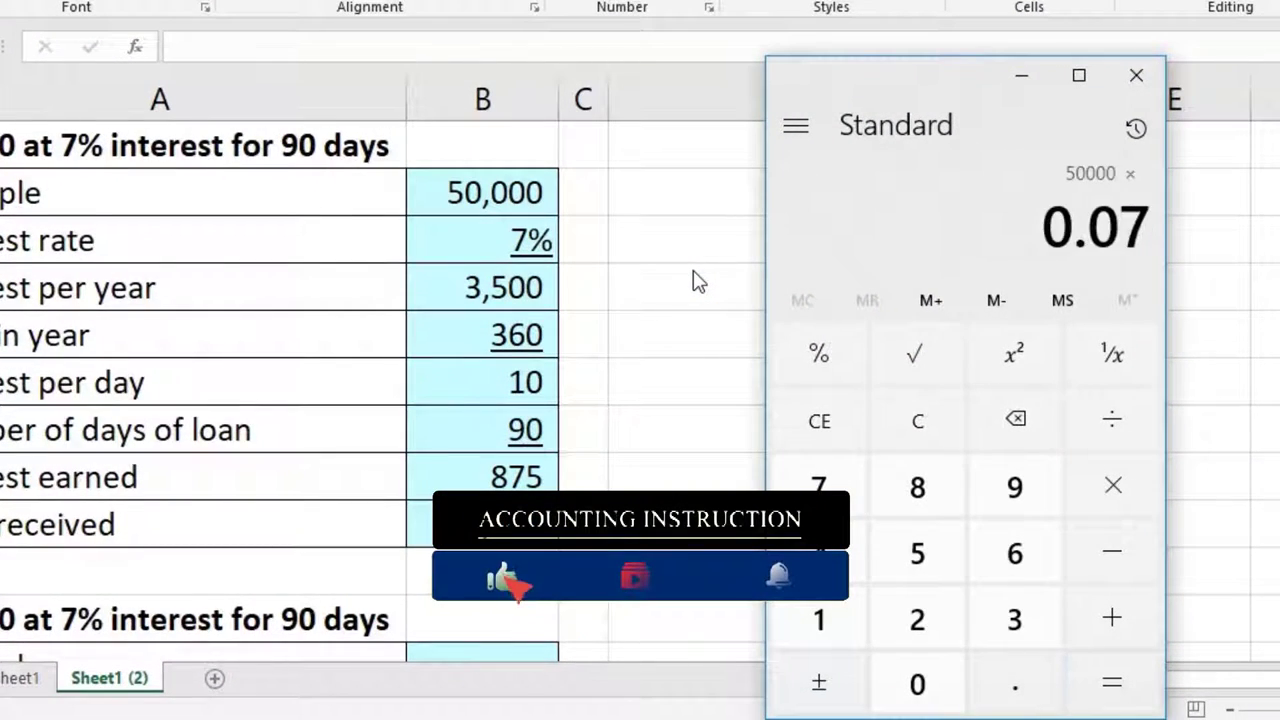
pyautogui.press('Return')
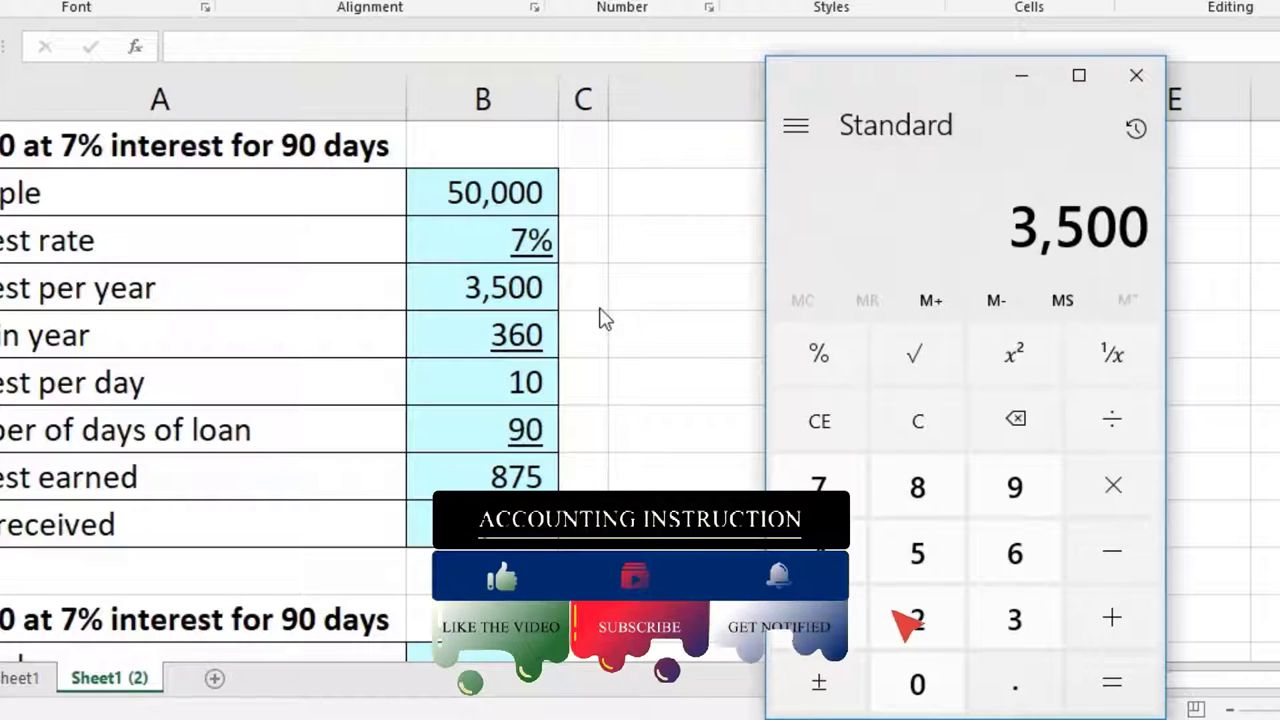
pyautogui.press('/')
pyautogui.write('360')
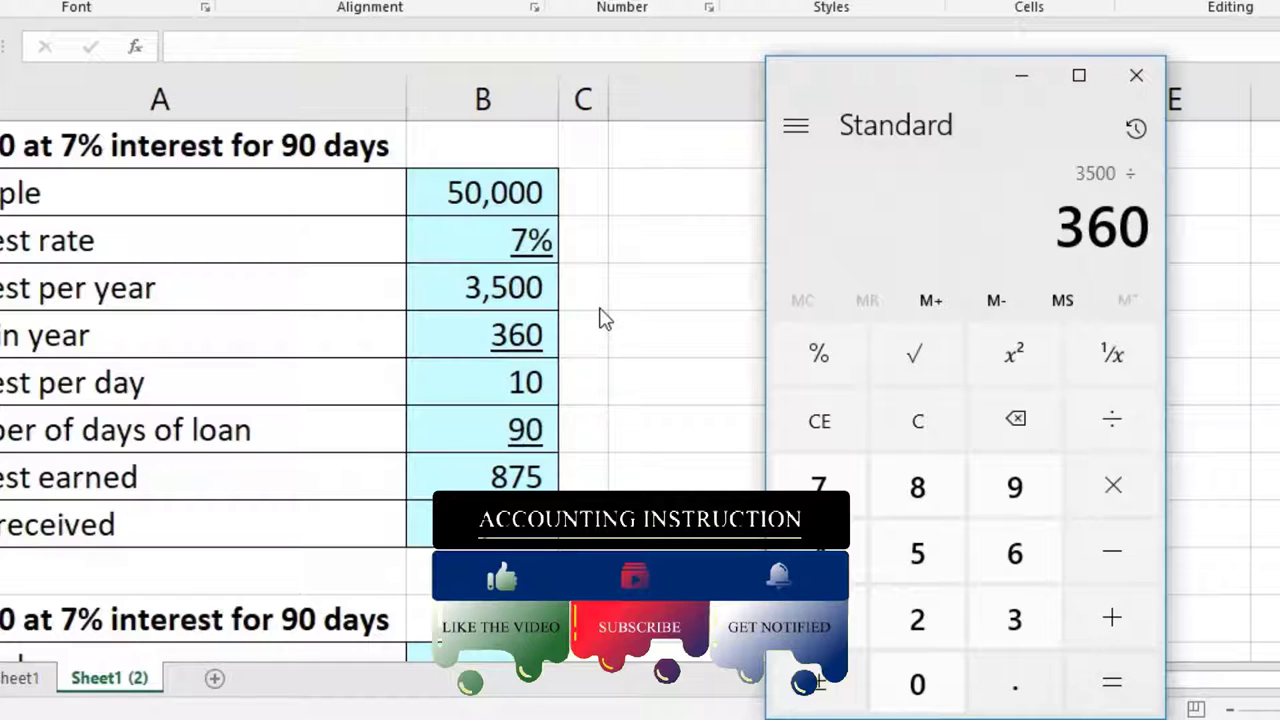
pyautogui.press('Return')
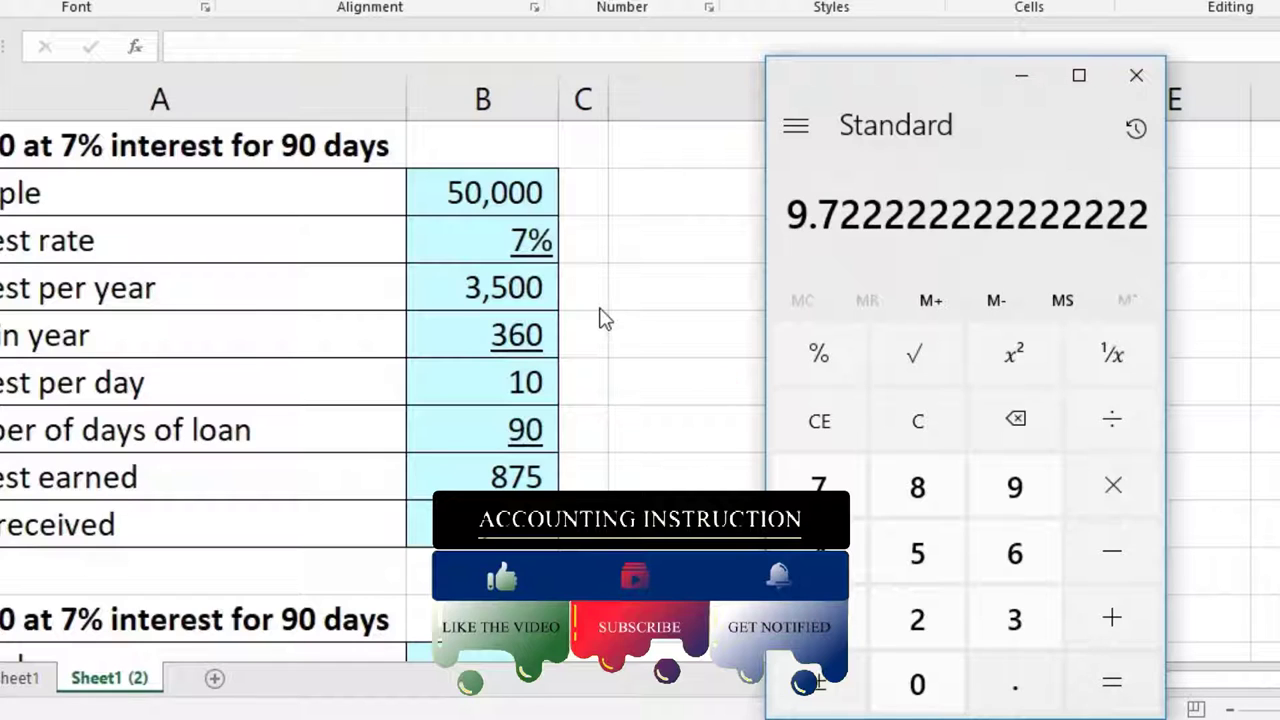
# - Show the interest per day in B8 with two decimal places, and restore it to whole numbers
pyautogui.click(515, 384)
pyautogui.click(515, 384)
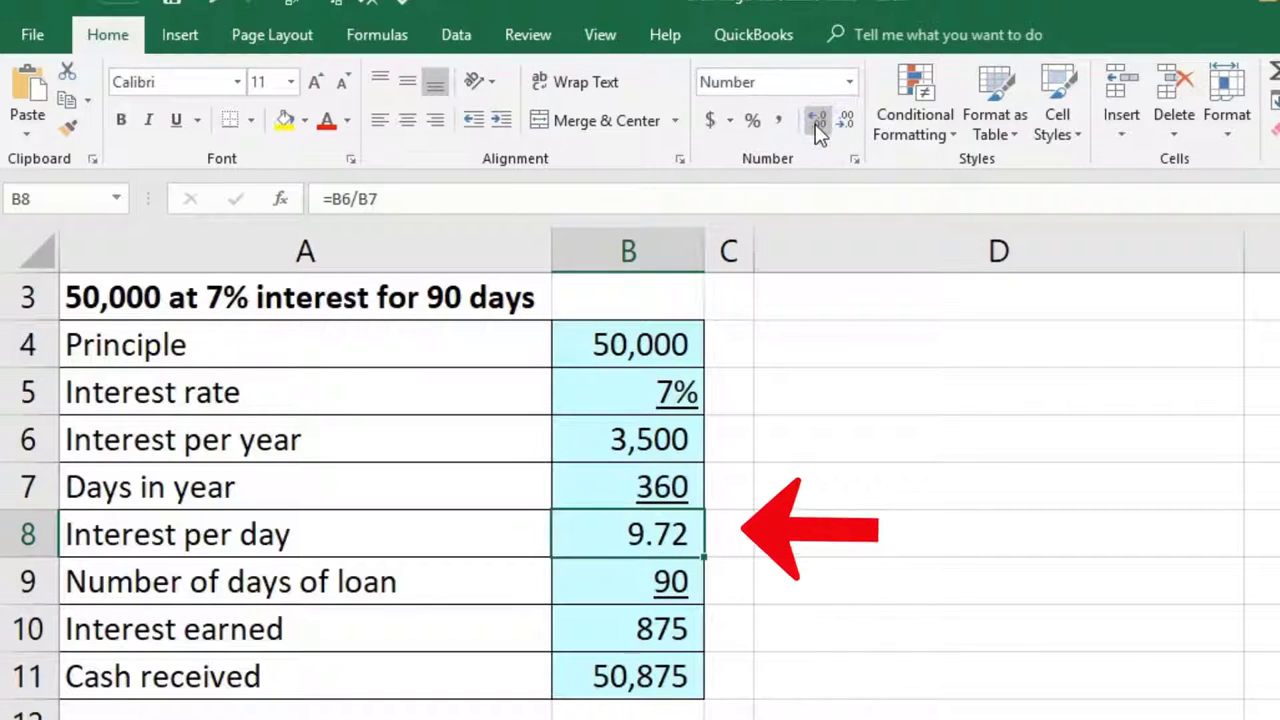
pyautogui.click(843, 124)
pyautogui.click(843, 124)
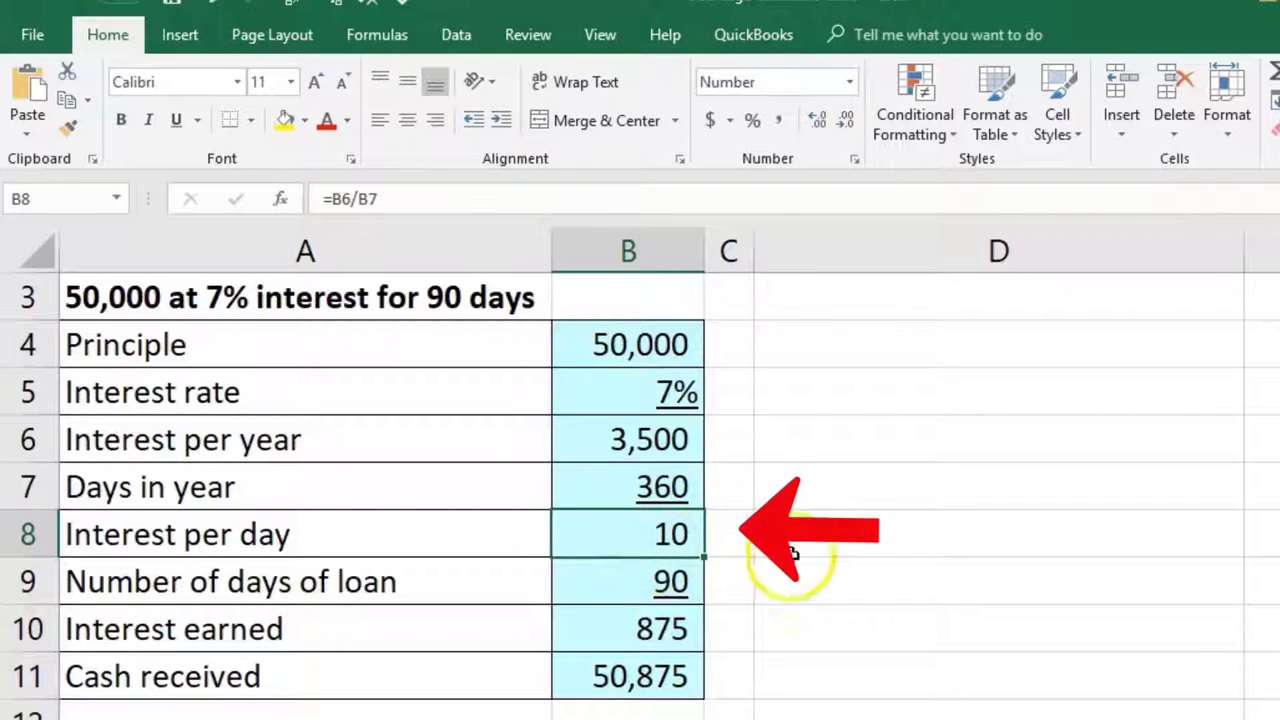
# - Multiply the rounded daily interest of 10 by the 90 loan days in D10, and clear that test cell
pyautogui.click(783, 634)
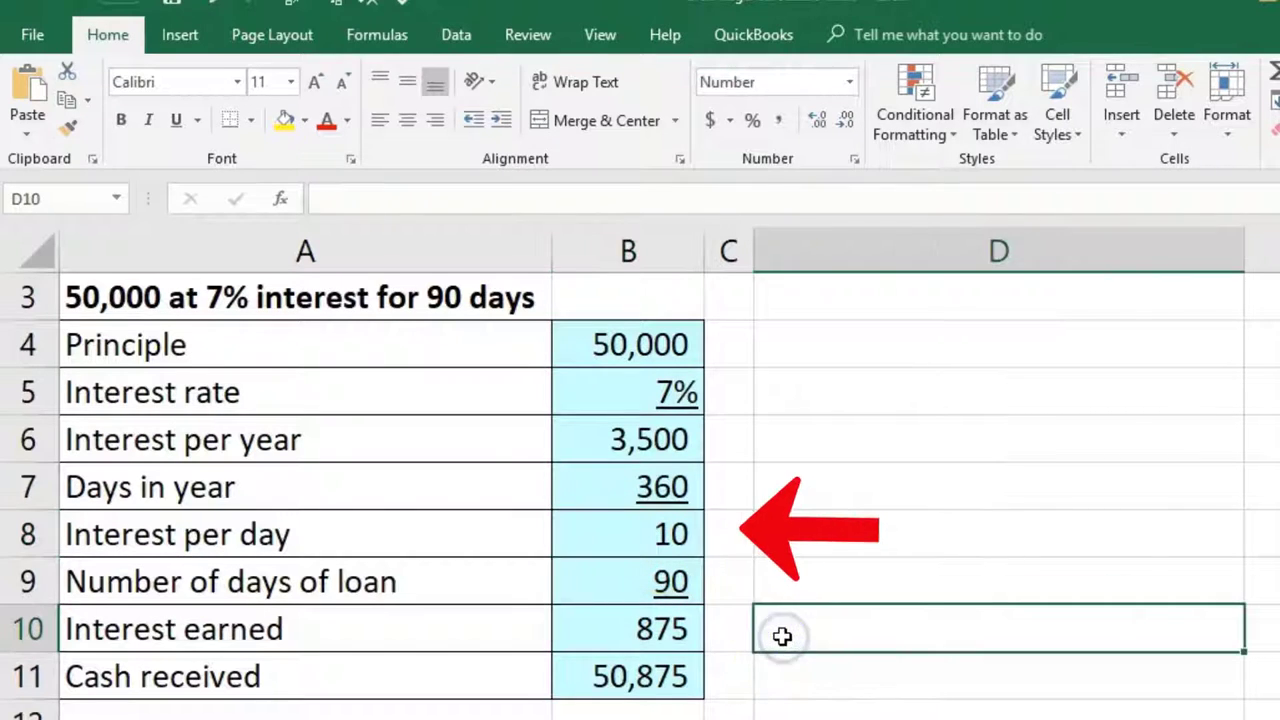
pyautogui.write('=10*')
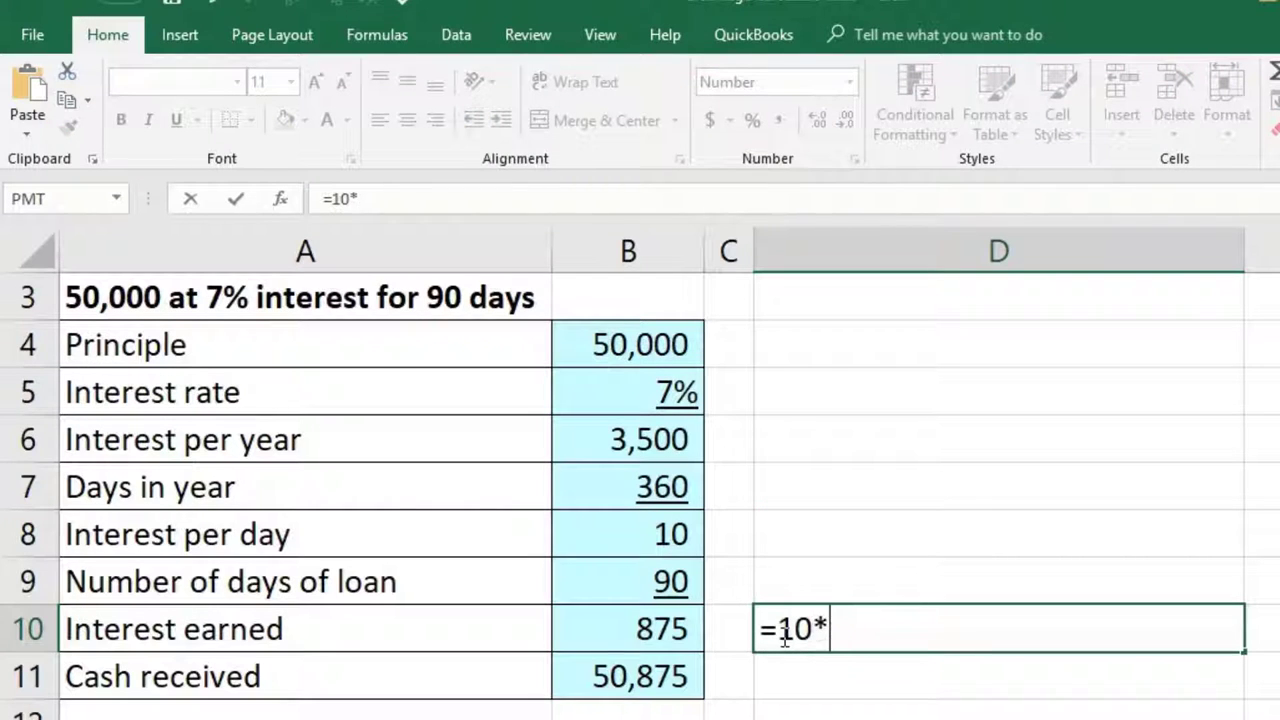
pyautogui.press('Return')
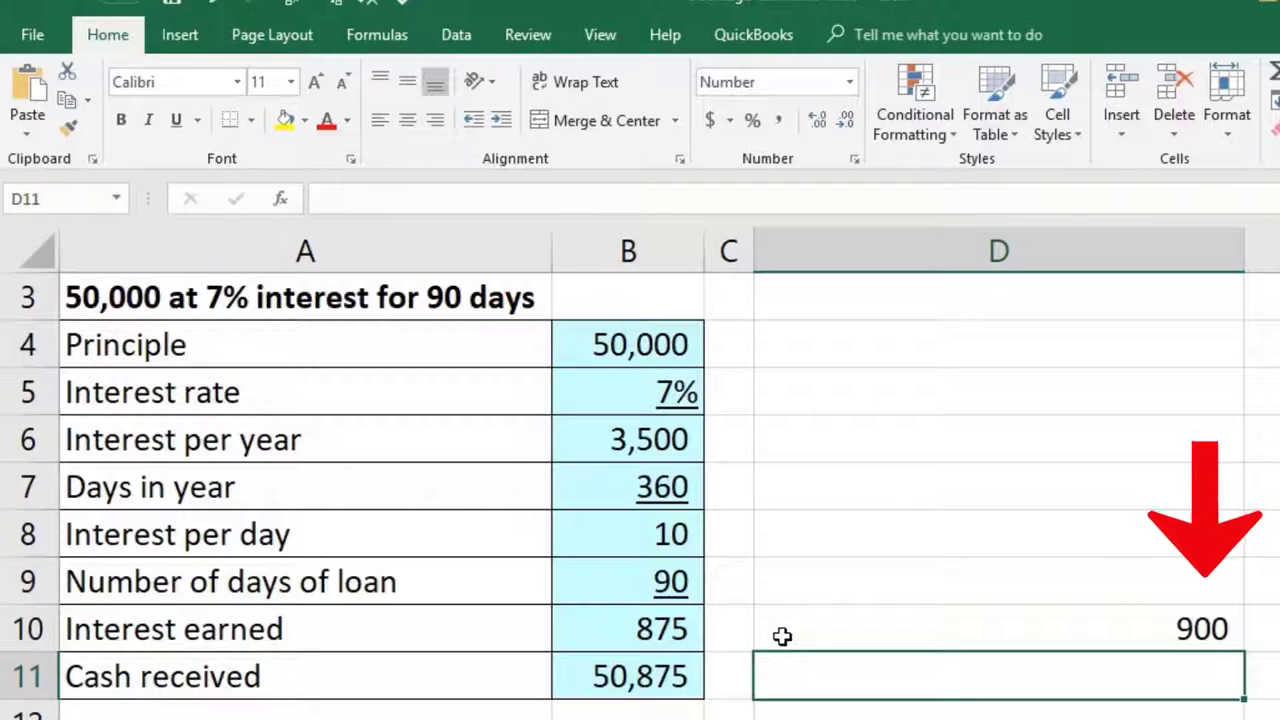
pyautogui.click(782, 636)
pyautogui.press('Delete')
# - Review the formulas behind the interest earned in B10 and the interest per day in B8
pyautogui.click(652, 636)
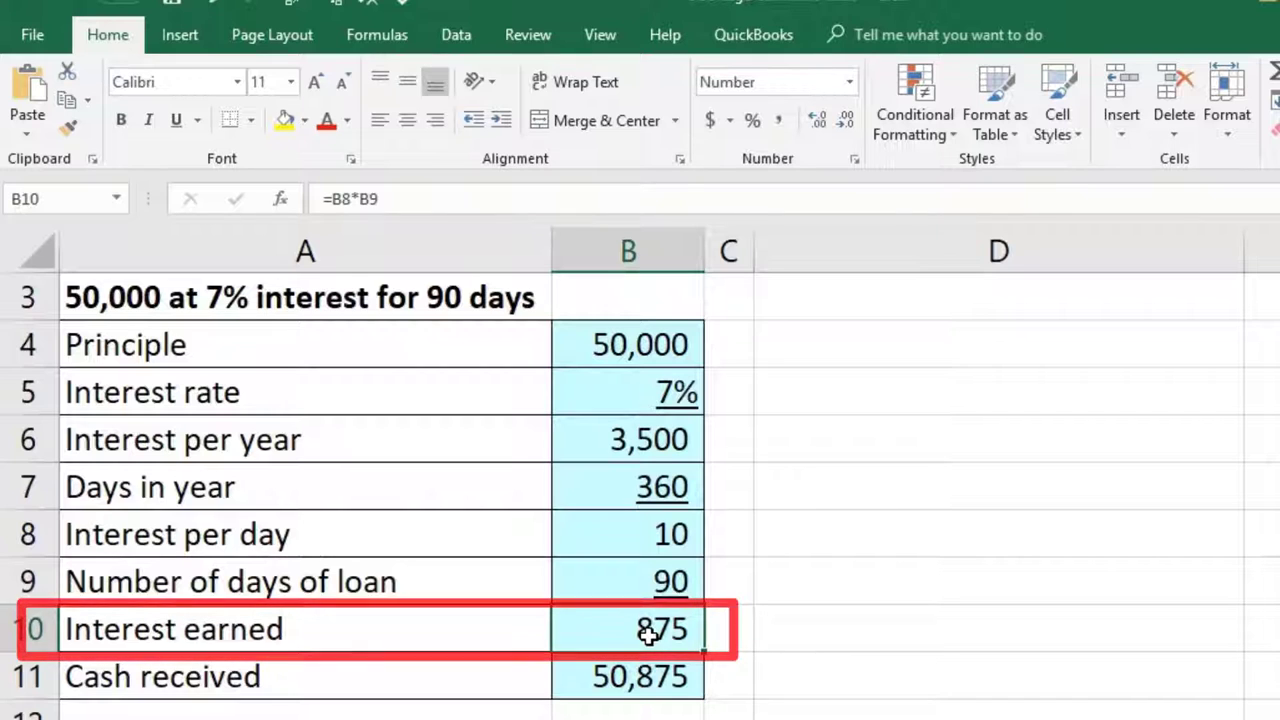
pyautogui.click(622, 544)
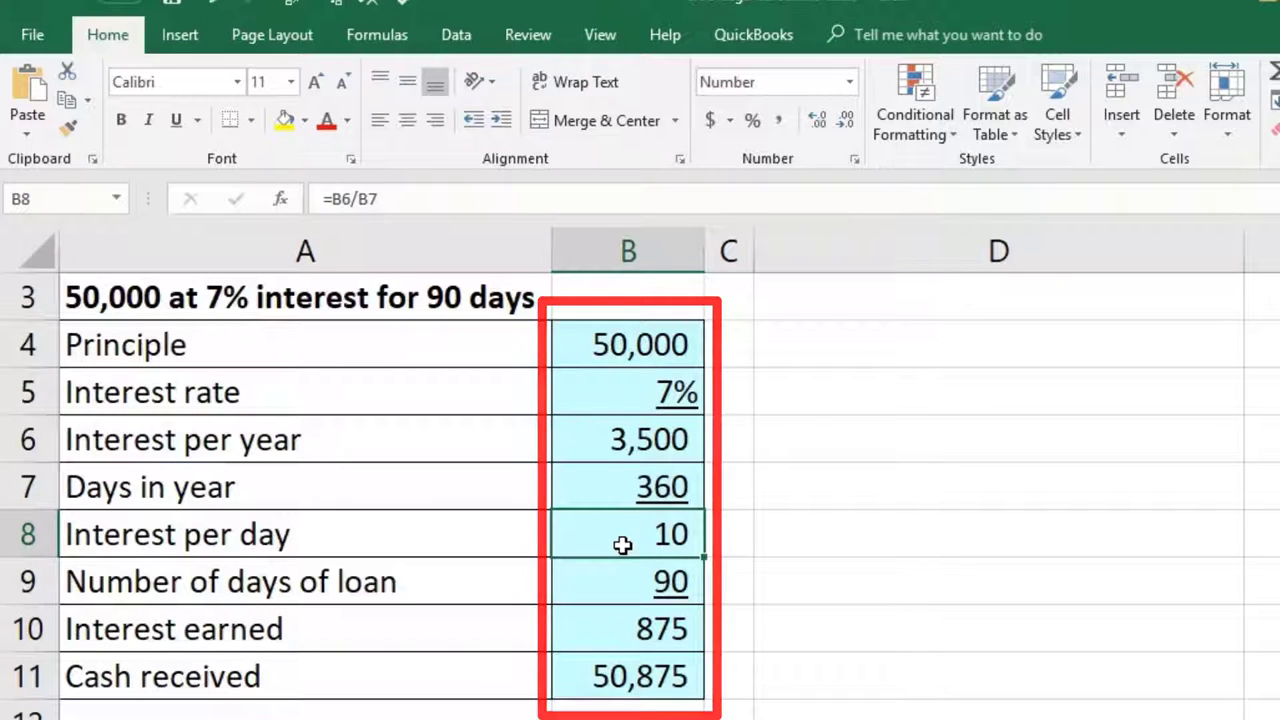
pyautogui.click(637, 624)
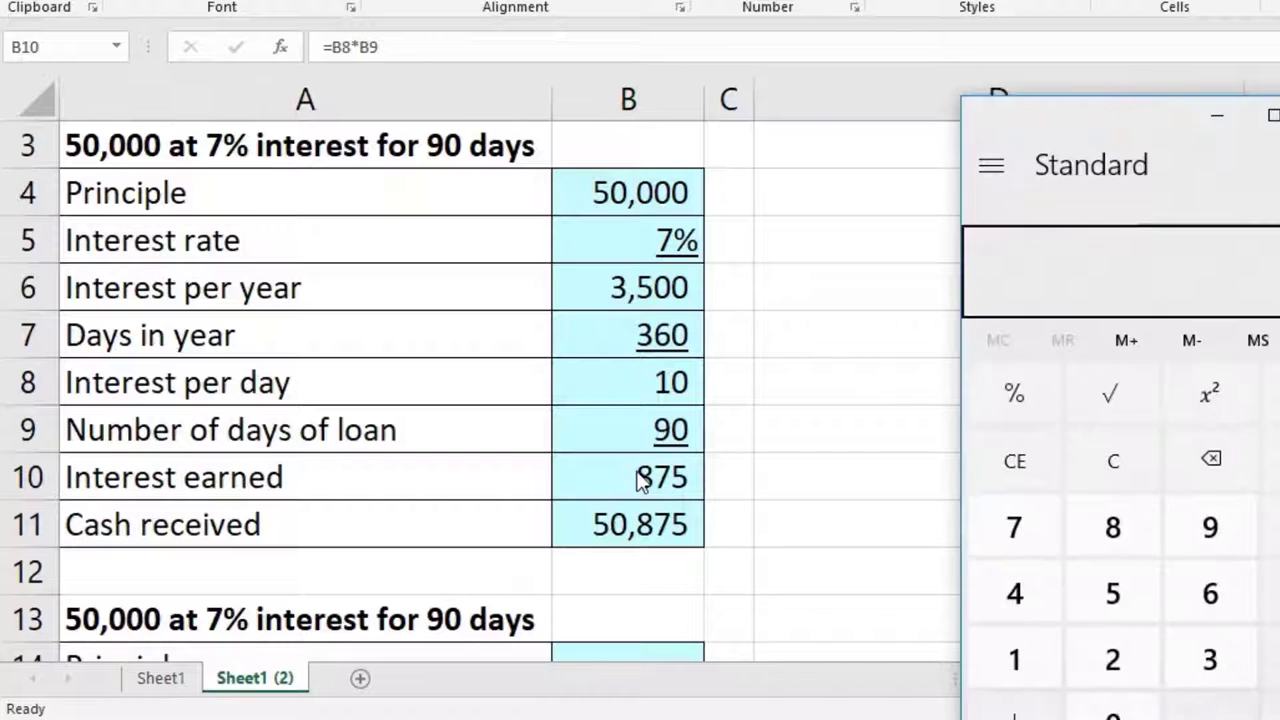
# - Switch to Calculator, multiply the unrounded daily interest by 90 and add 50000 to check the cash received, and return to the worksheet
pyautogui.click(1217, 115)
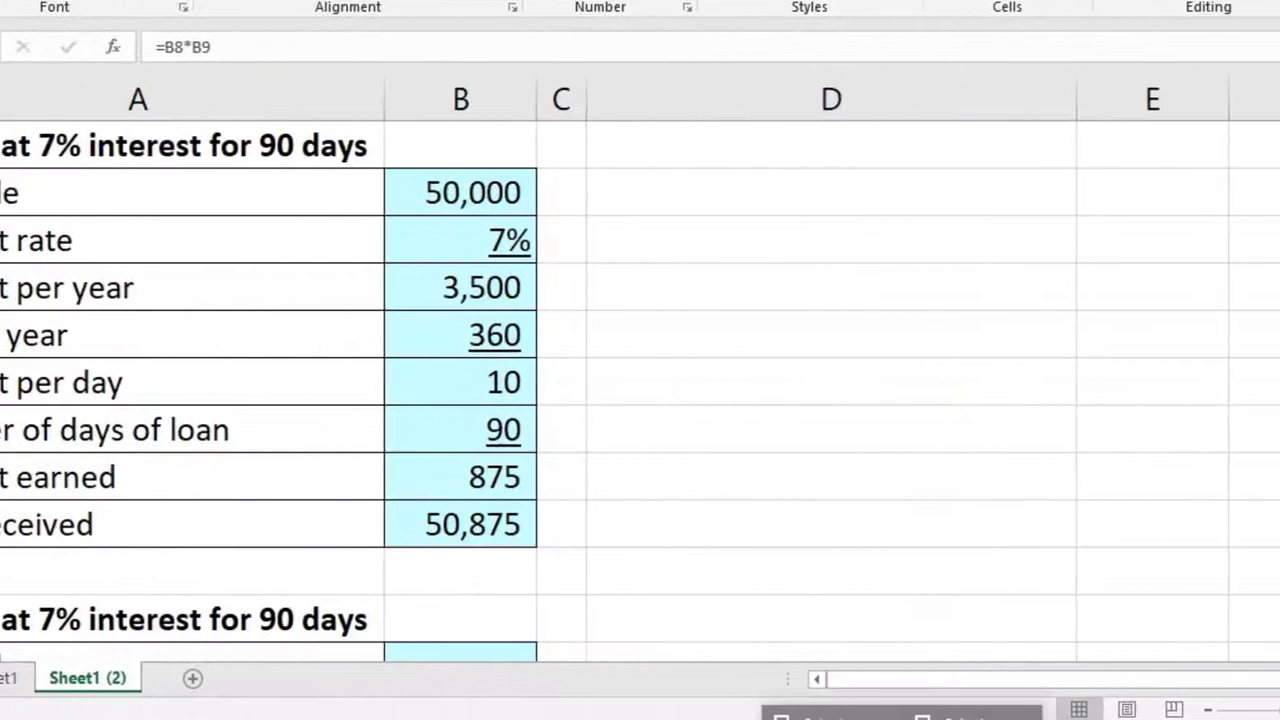
pyautogui.click(940, 712)
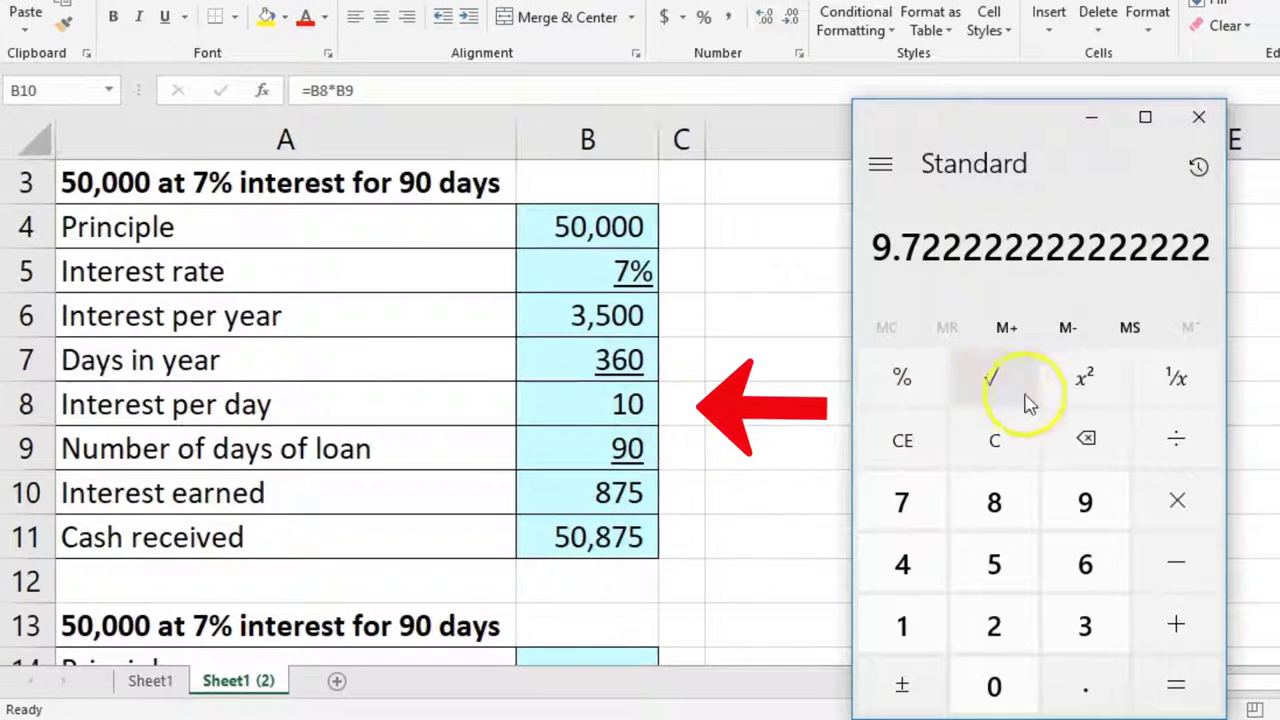
pyautogui.click(1196, 506)
pyautogui.write('90')
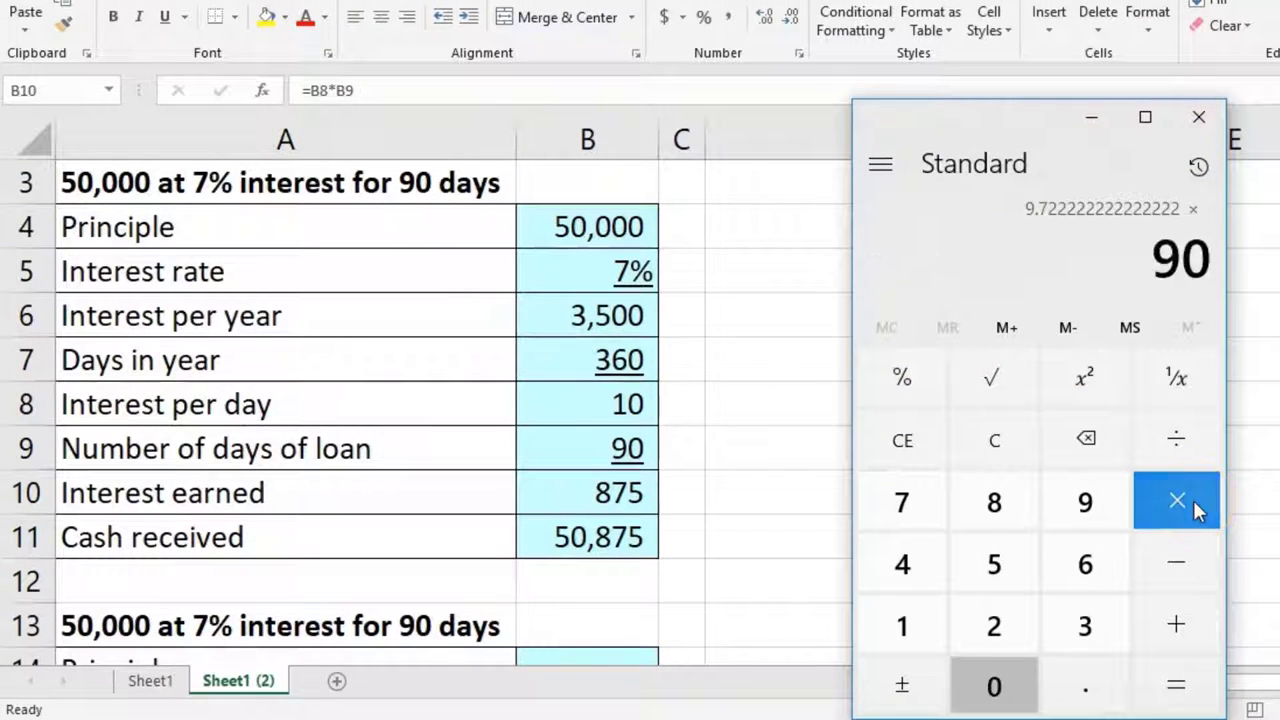
pyautogui.press('Return')
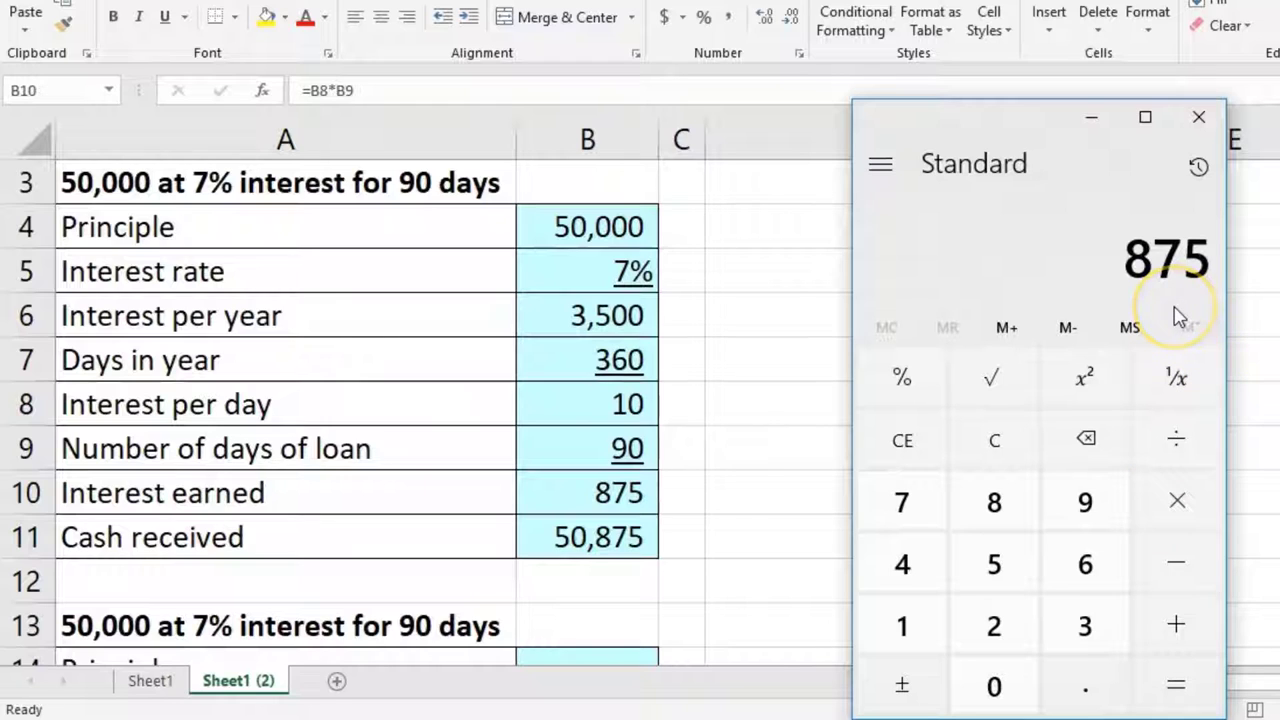
pyautogui.write('5000')
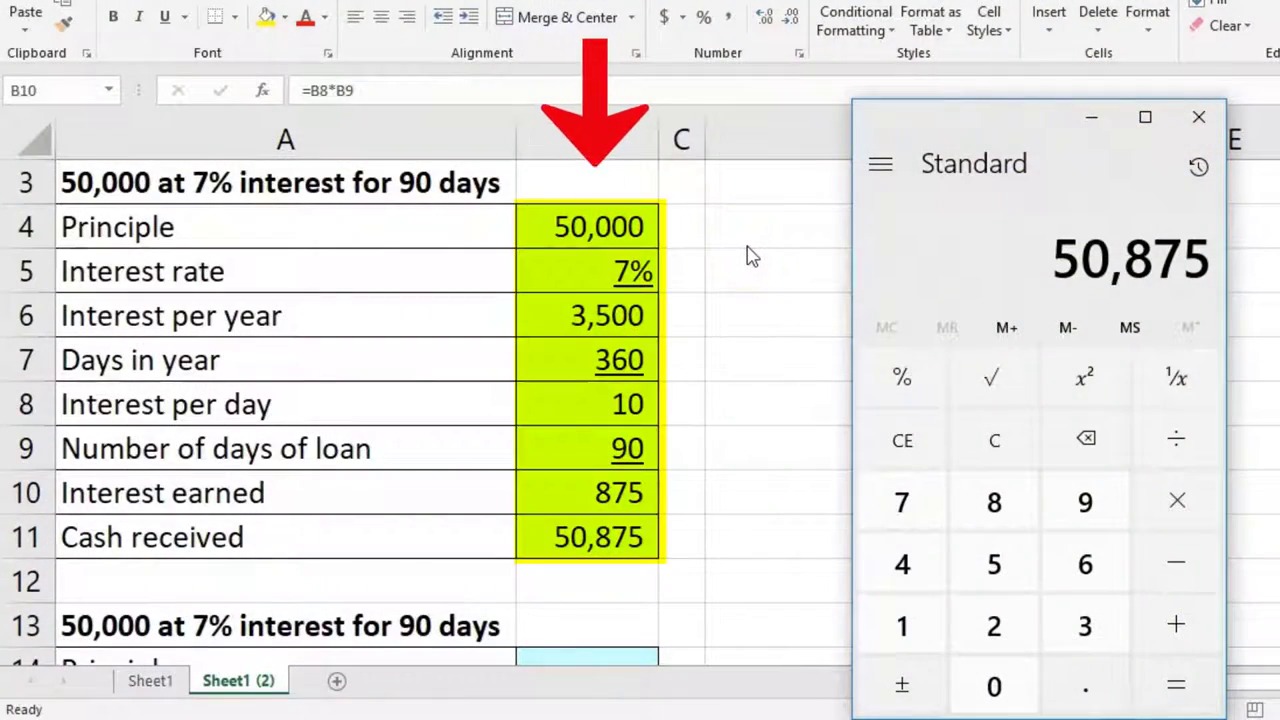
pyautogui.click(735, 321)
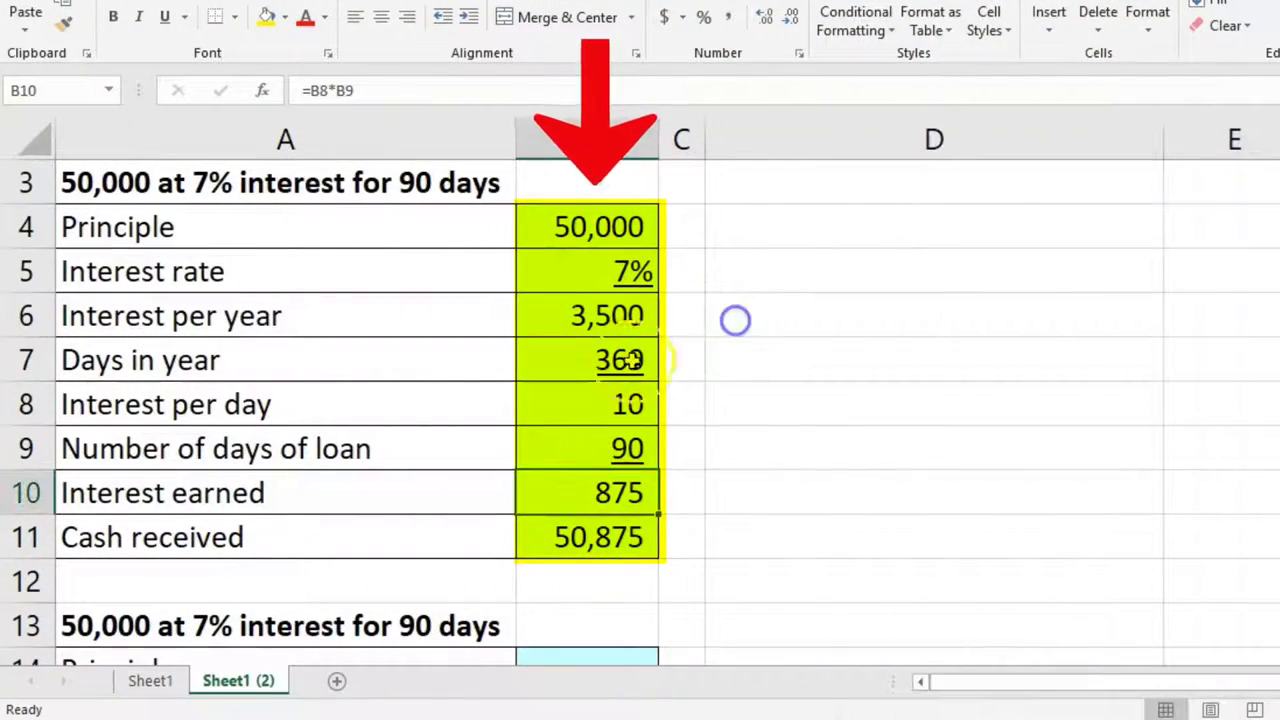
# - In the monthly calculation table starting at row 13, enter 50,000 as the principle in B14 and 7% as the interest rate in B15
pyautogui.scroll(-1, 712, 391)
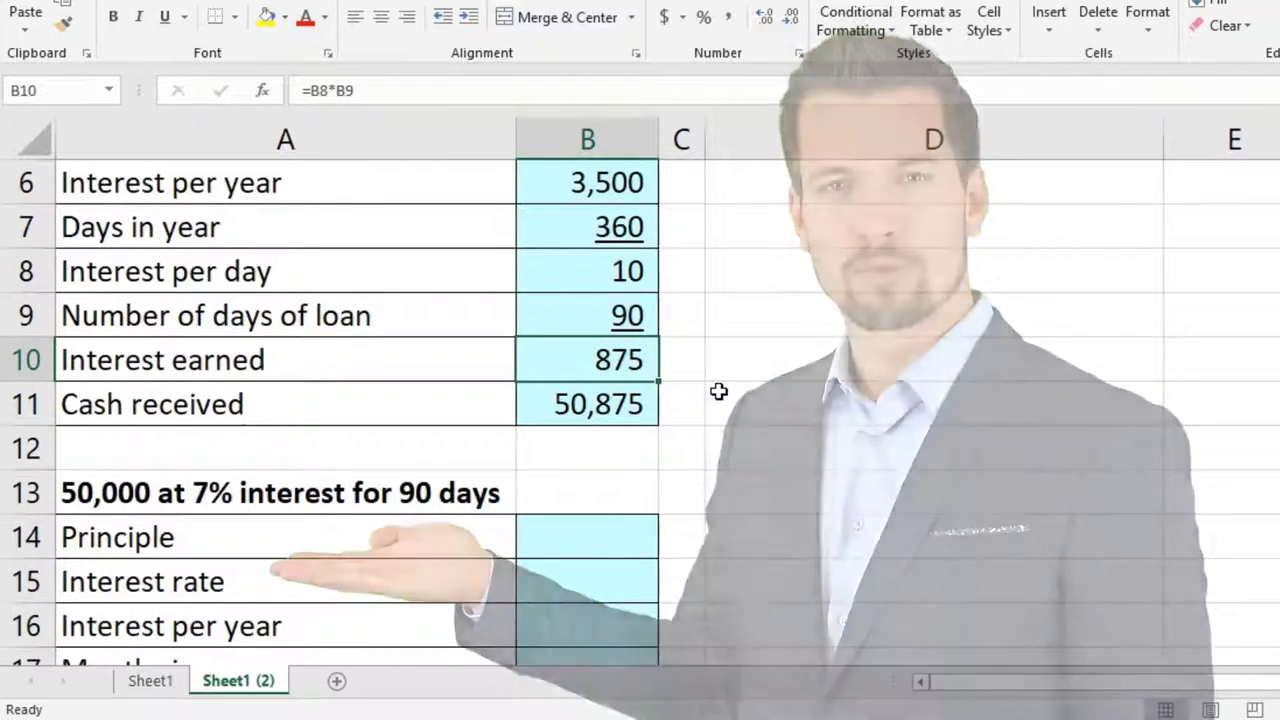
pyautogui.scroll(-1, 718, 391)
pyautogui.scroll(-1, 718, 391)
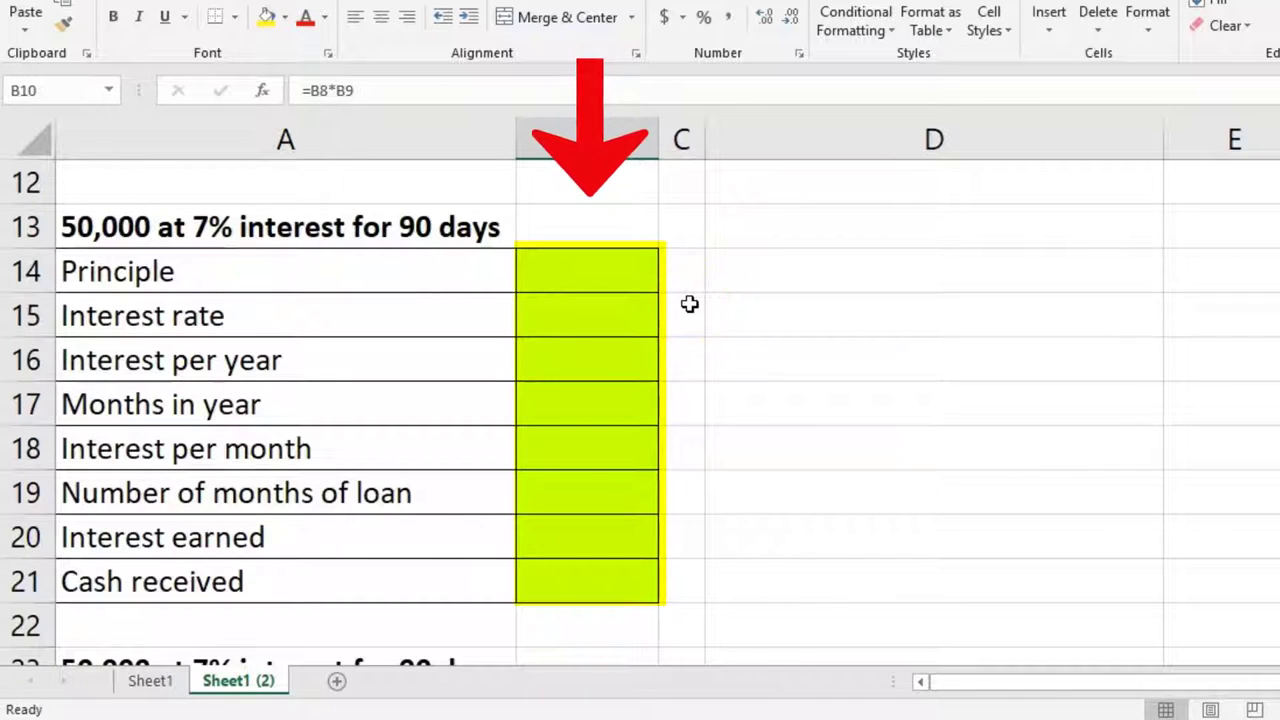
pyautogui.click(619, 277)
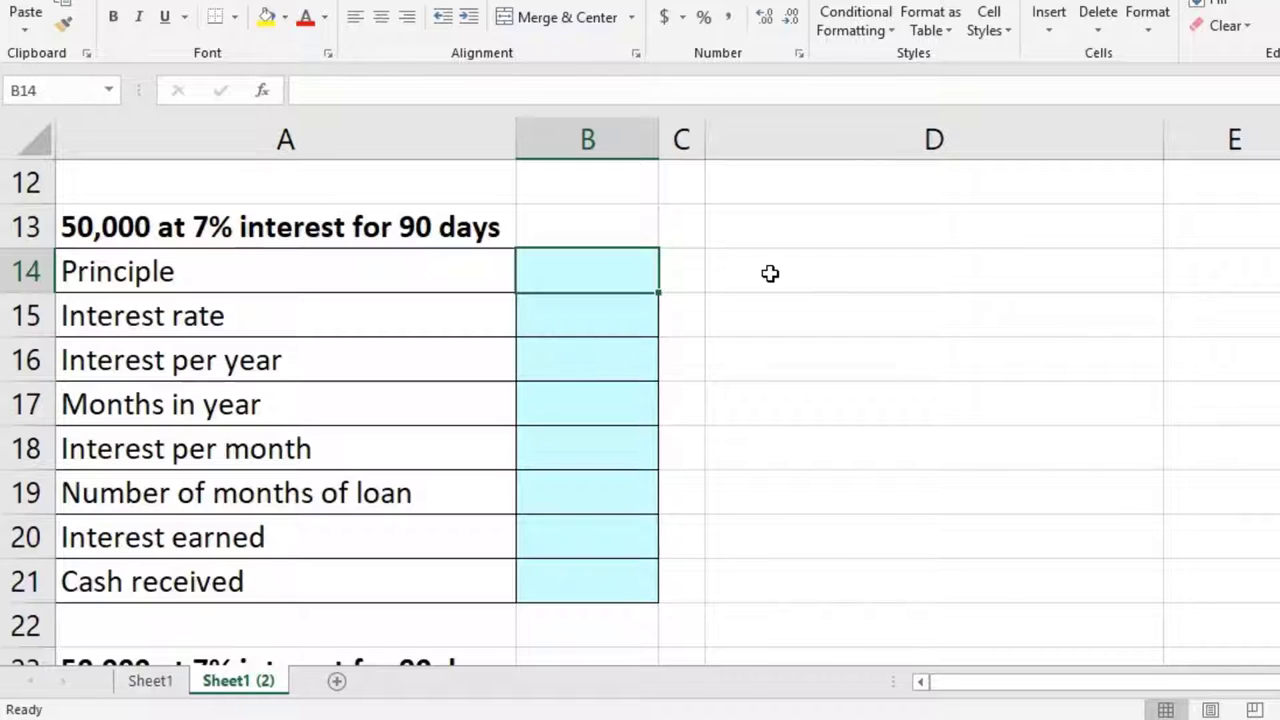
pyautogui.write('50,000')
pyautogui.press('Return')
pyautogui.write('7%')
pyautogui.press('Return')
pyautogui.press('Up')
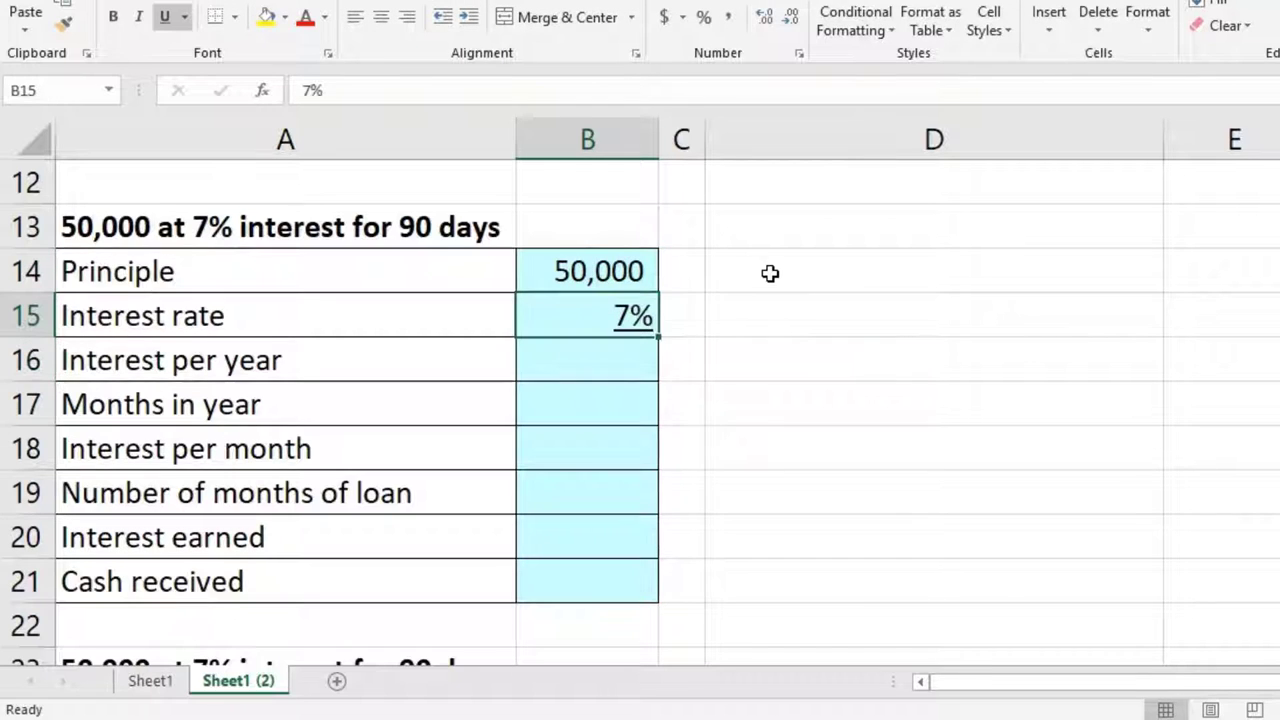
# - Calculate the interest per year in B16 with =B14*B15 and enter 12 as the months in year in B17
pyautogui.press('Down')
pyautogui.write('=')
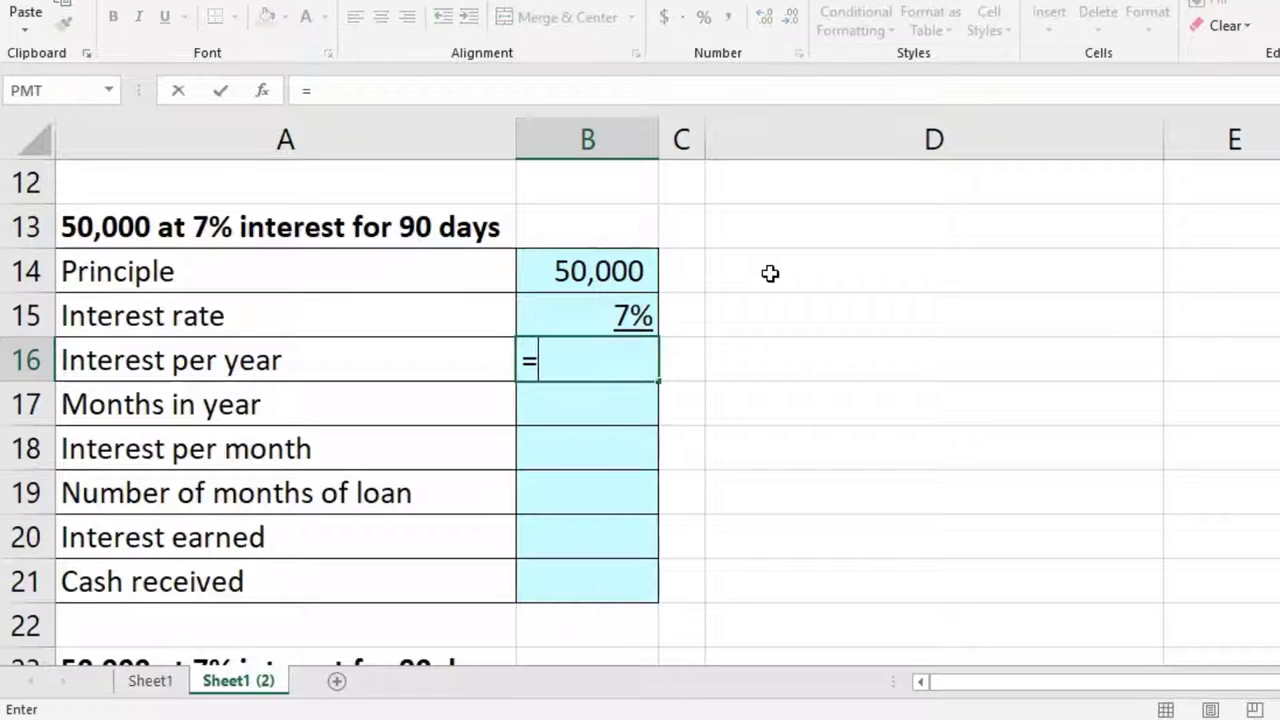
pyautogui.click(619, 271)
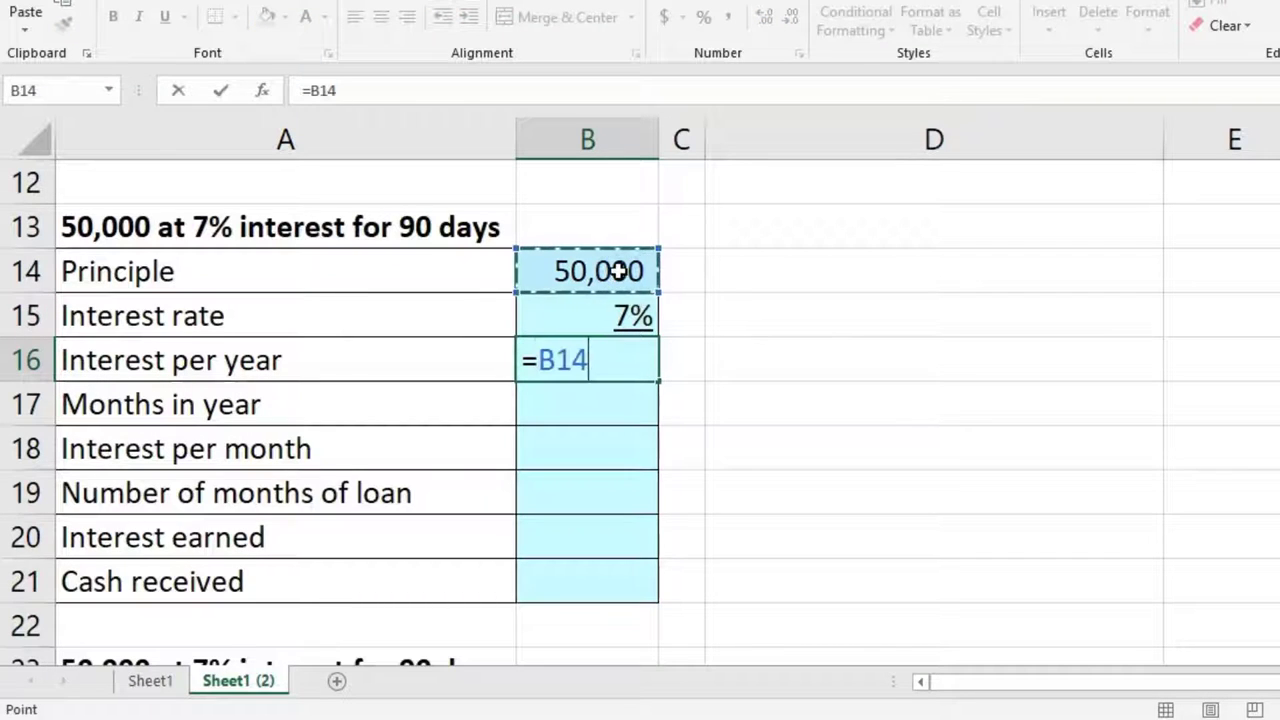
pyautogui.click(600, 311)
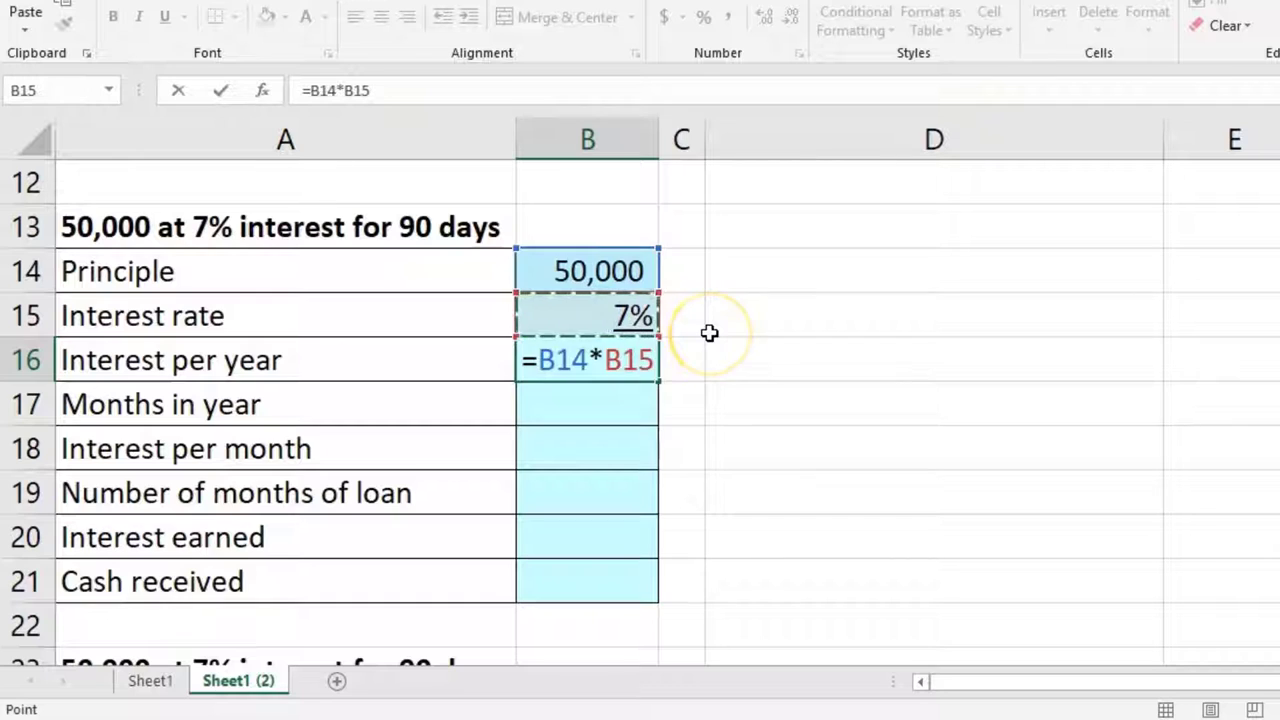
pyautogui.press('Return')
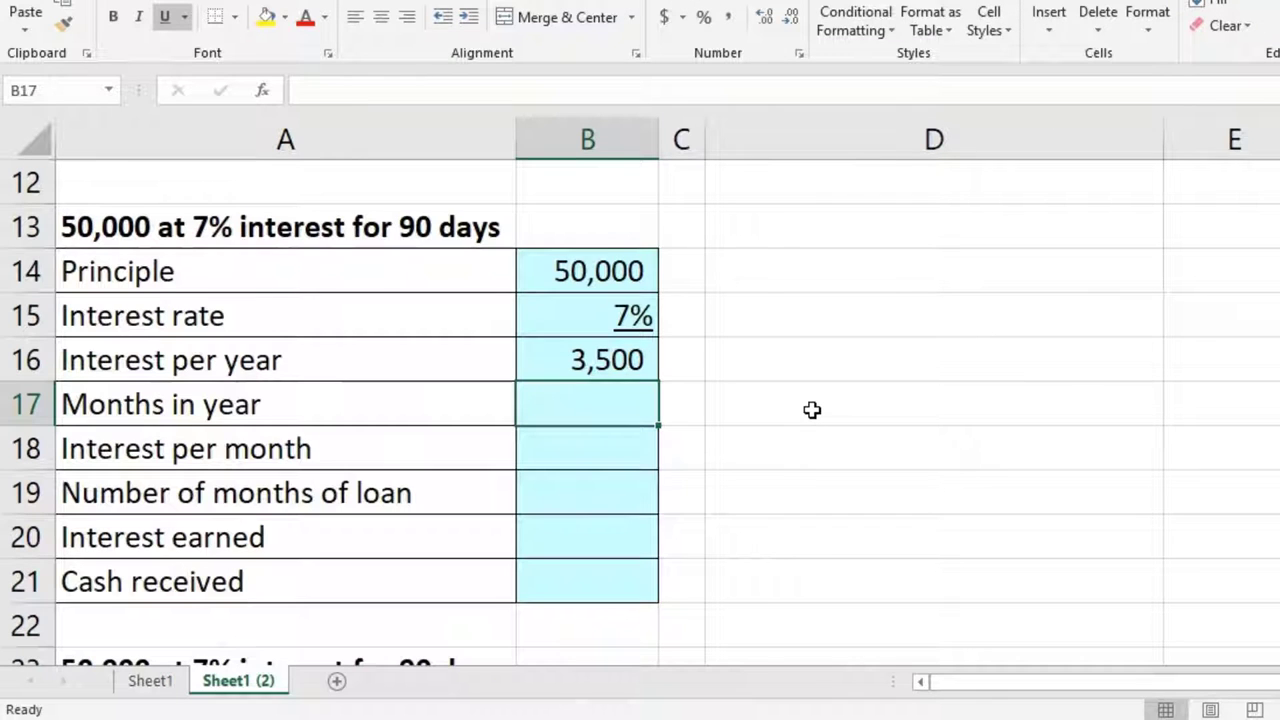
pyautogui.write('12')
pyautogui.press('Return')
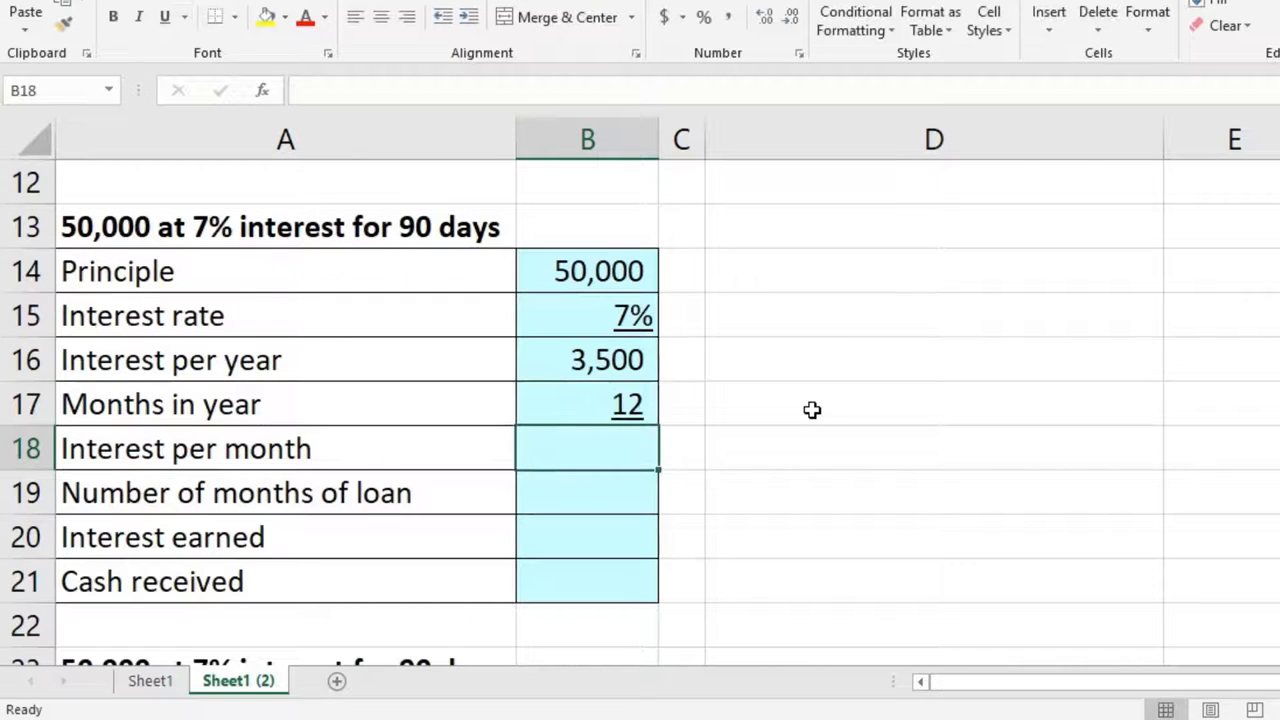
# - Calculate the interest per month in B18 with =B16/B17 and display it without decimals
pyautogui.write('=')
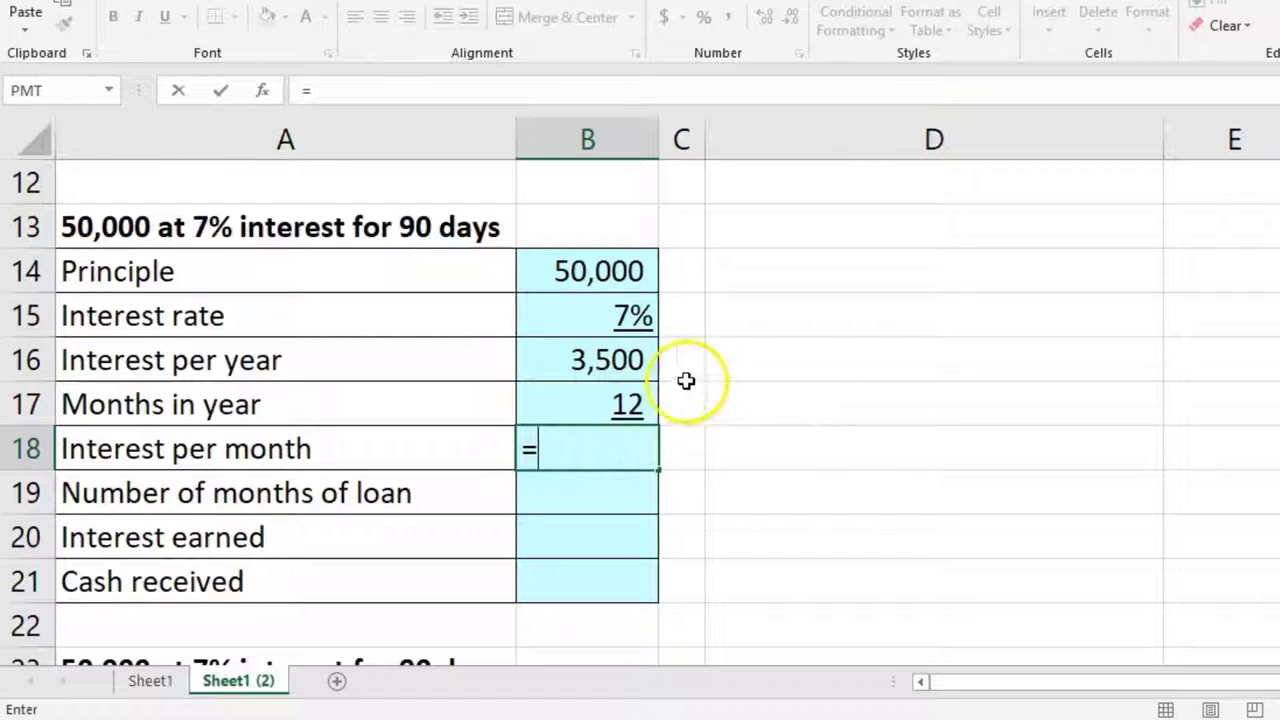
pyautogui.click(639, 360)
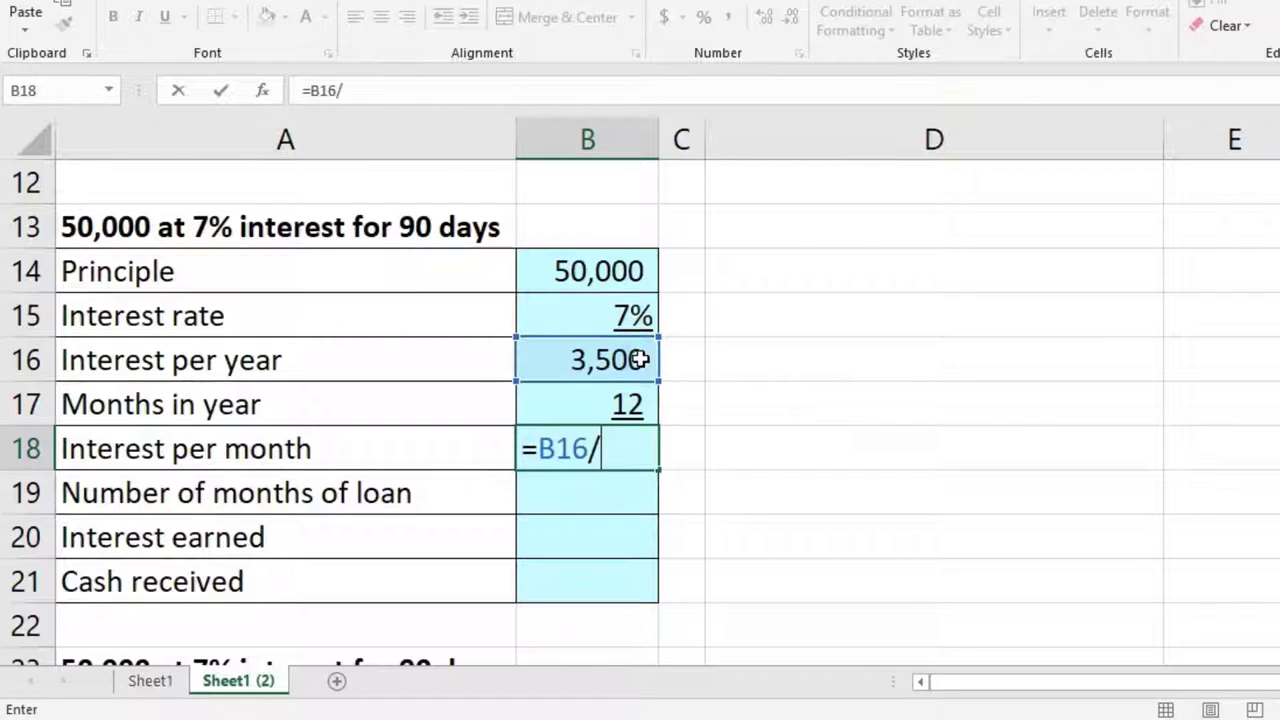
pyautogui.click(621, 401)
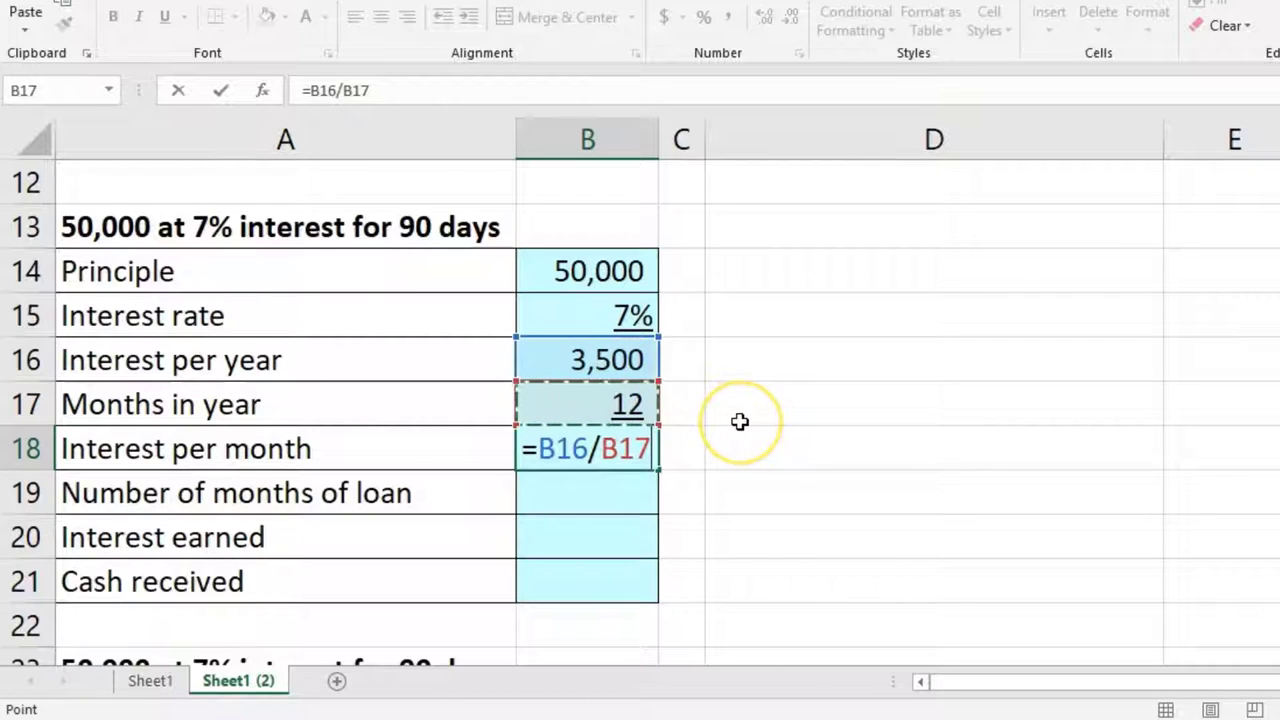
pyautogui.press('Return')
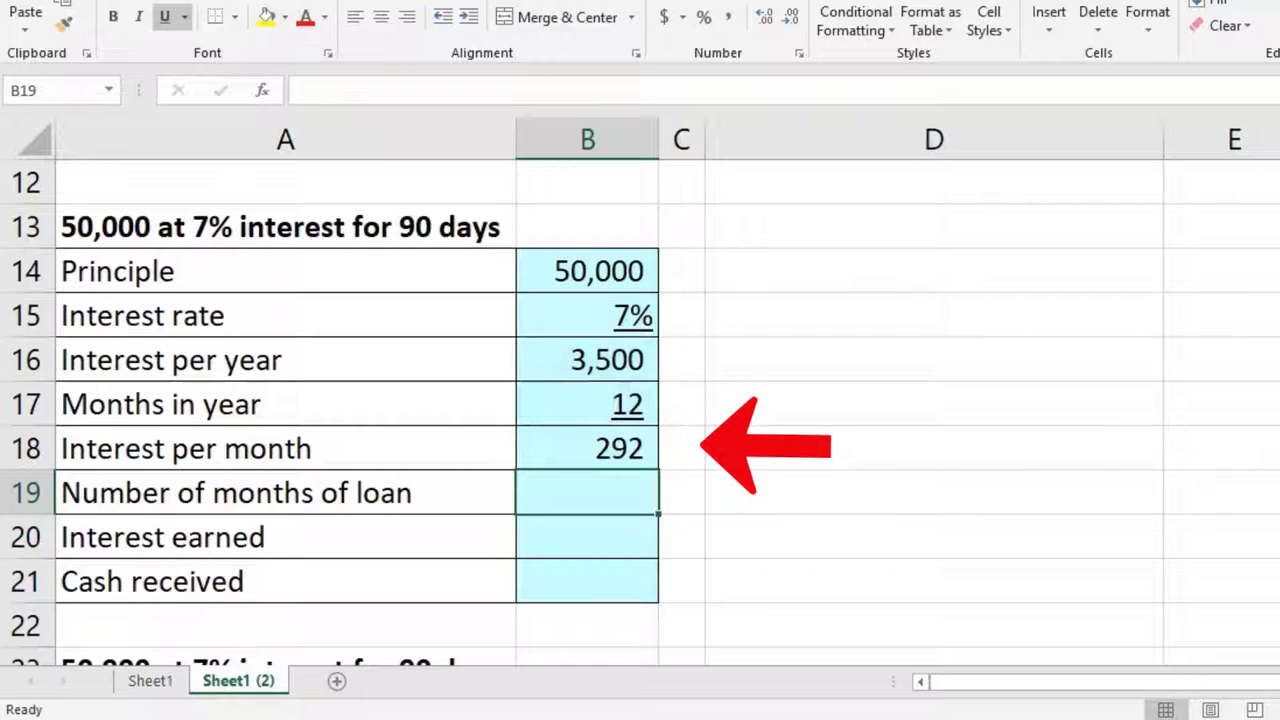
pyautogui.click(640, 449)
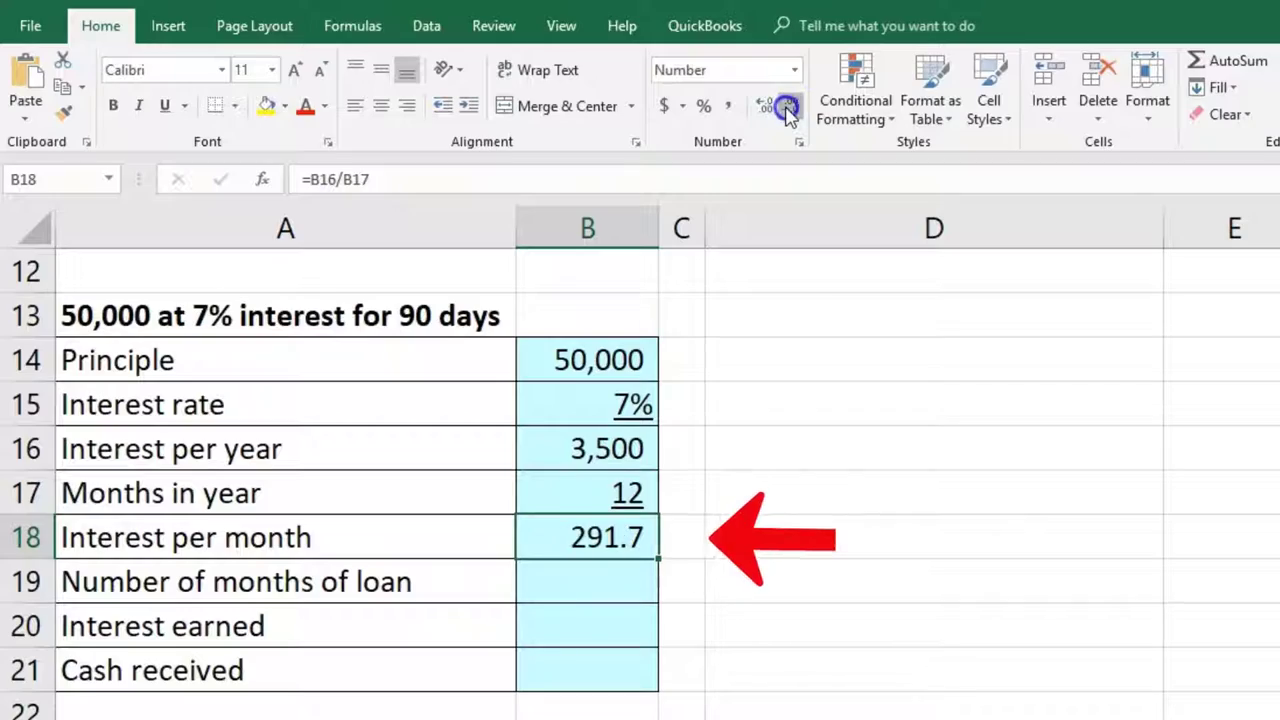
pyautogui.click(787, 107)
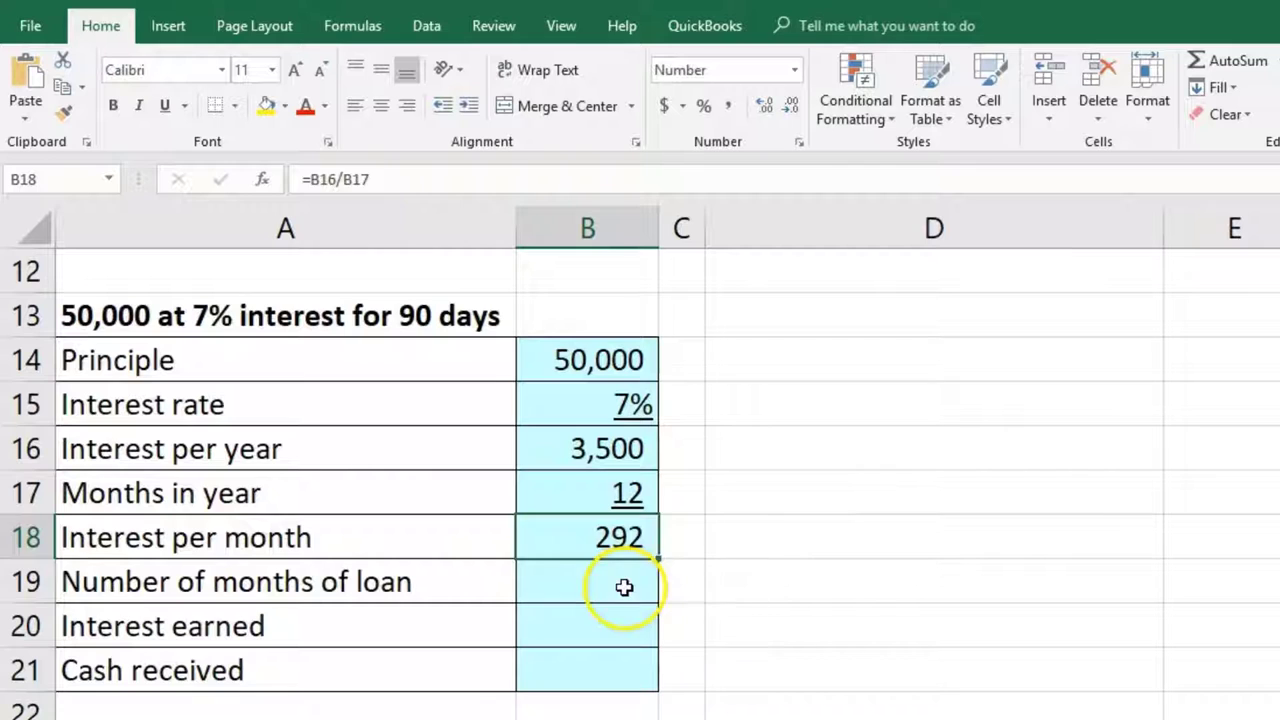
# - Calculate the number of months of the loan in B19 with =90/30
pyautogui.click(624, 587)
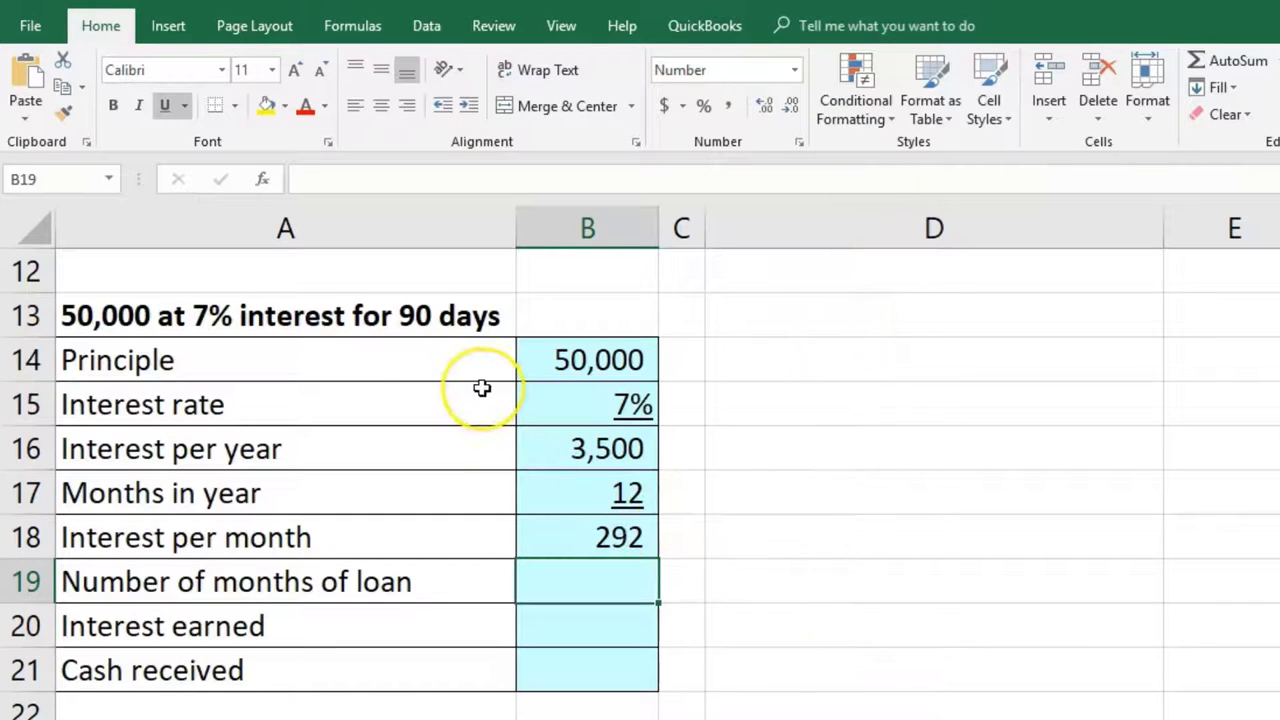
pyautogui.write('=')
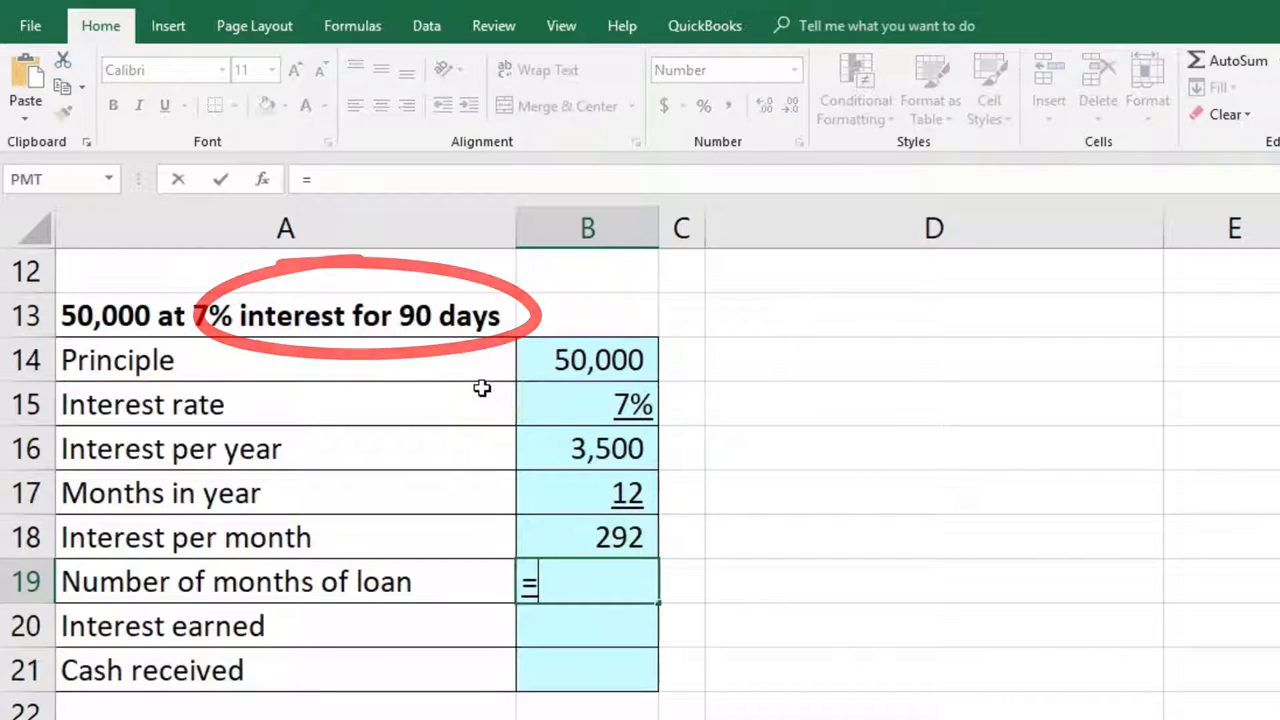
pyautogui.write('90/30')
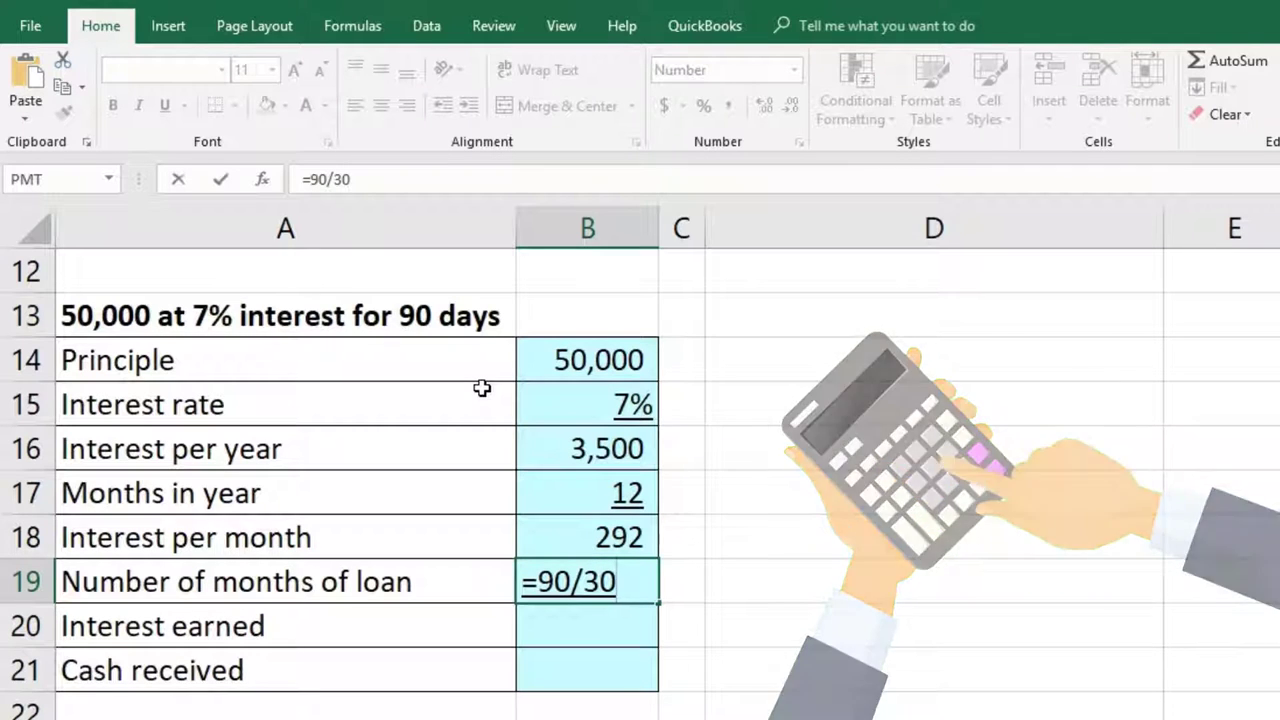
pyautogui.press('Return')
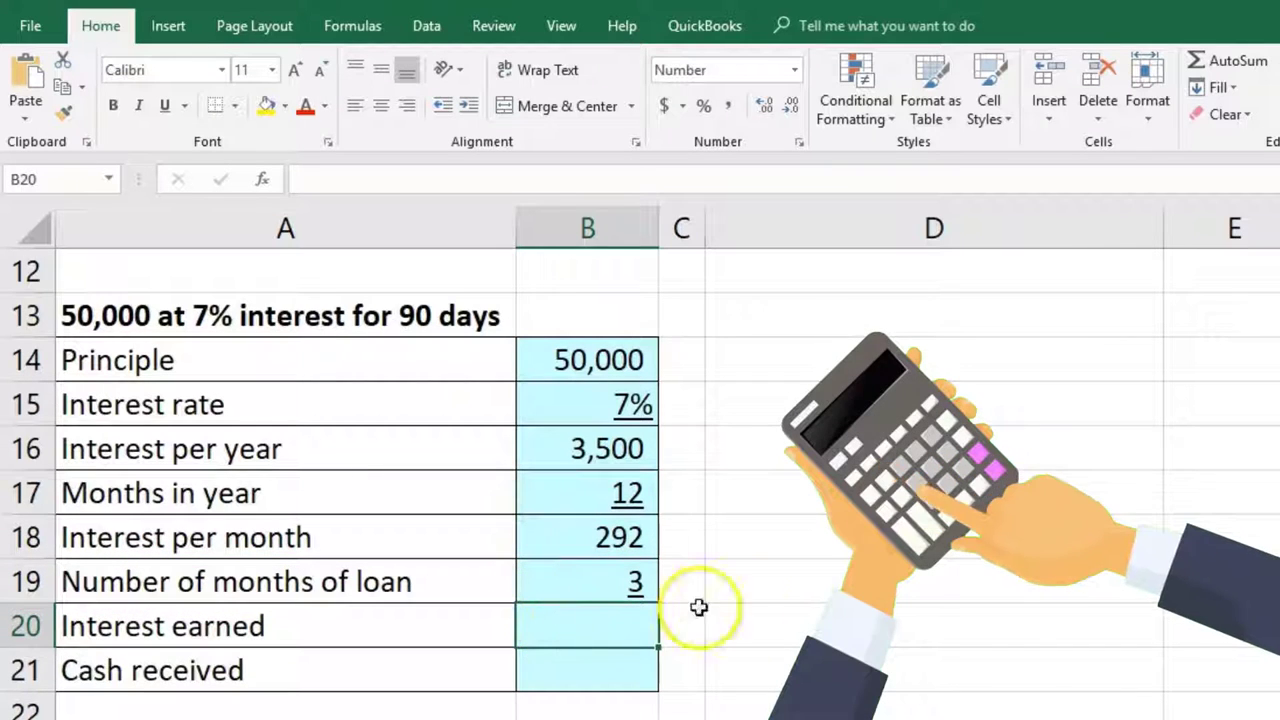
# - Calculate the interest earned in B20 by multiplying interest per month by number of months with =B18*B19
pyautogui.write('=')
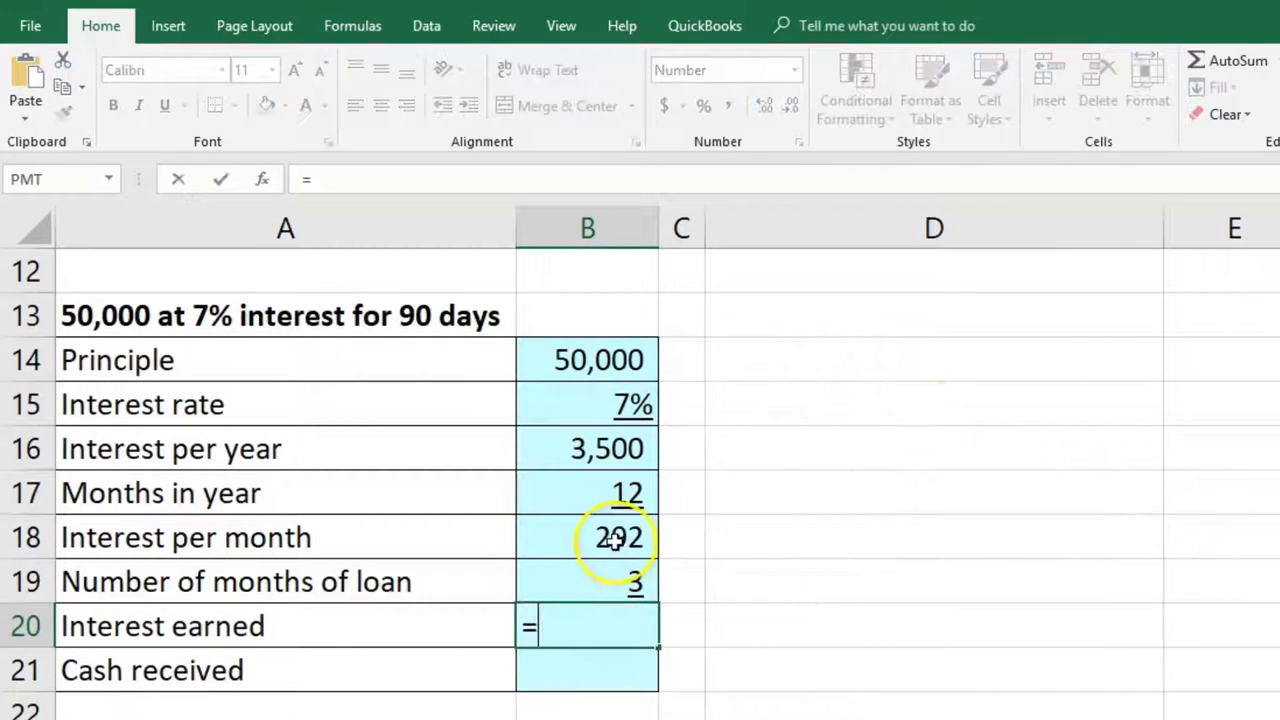
pyautogui.click(614, 538)
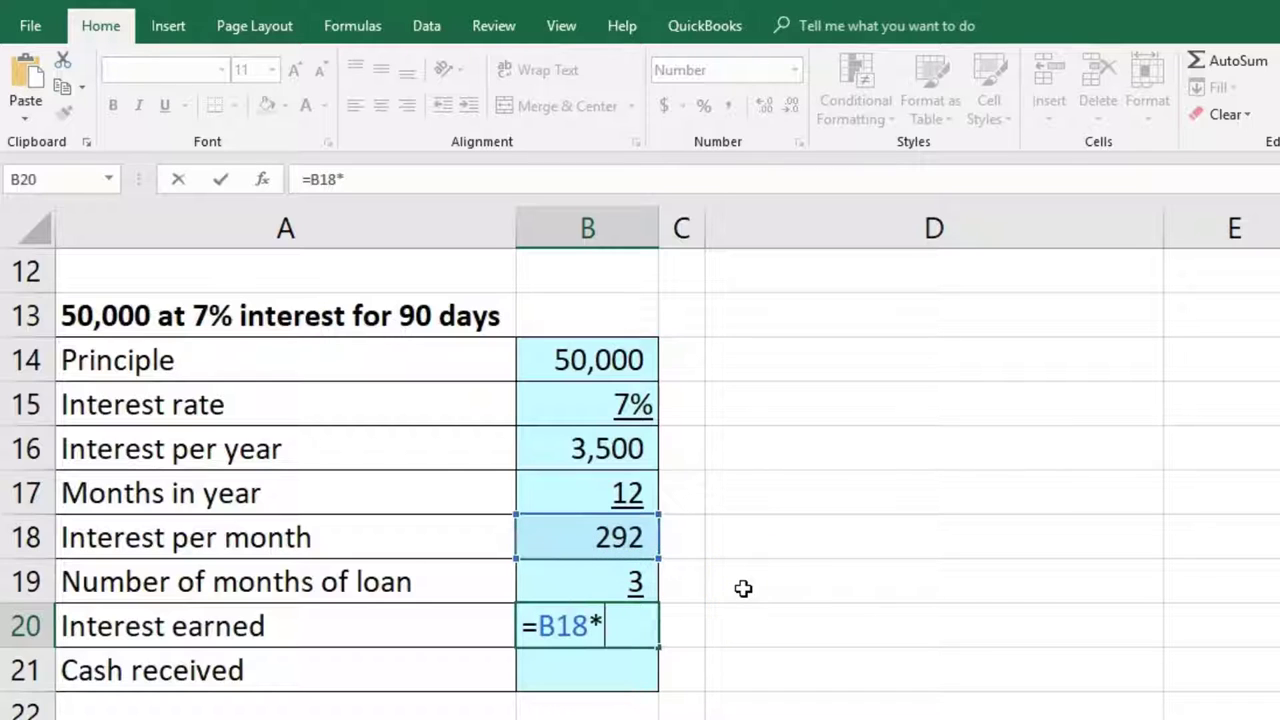
pyautogui.click(645, 581)
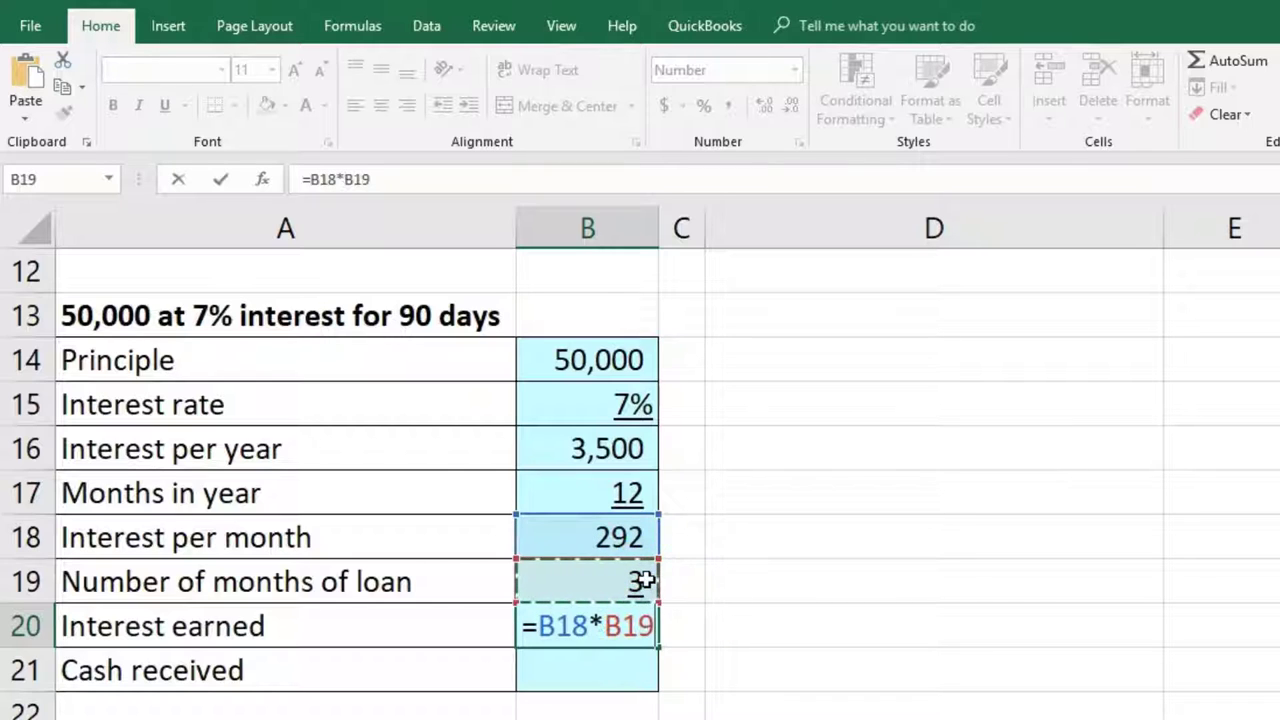
pyautogui.press('Return')
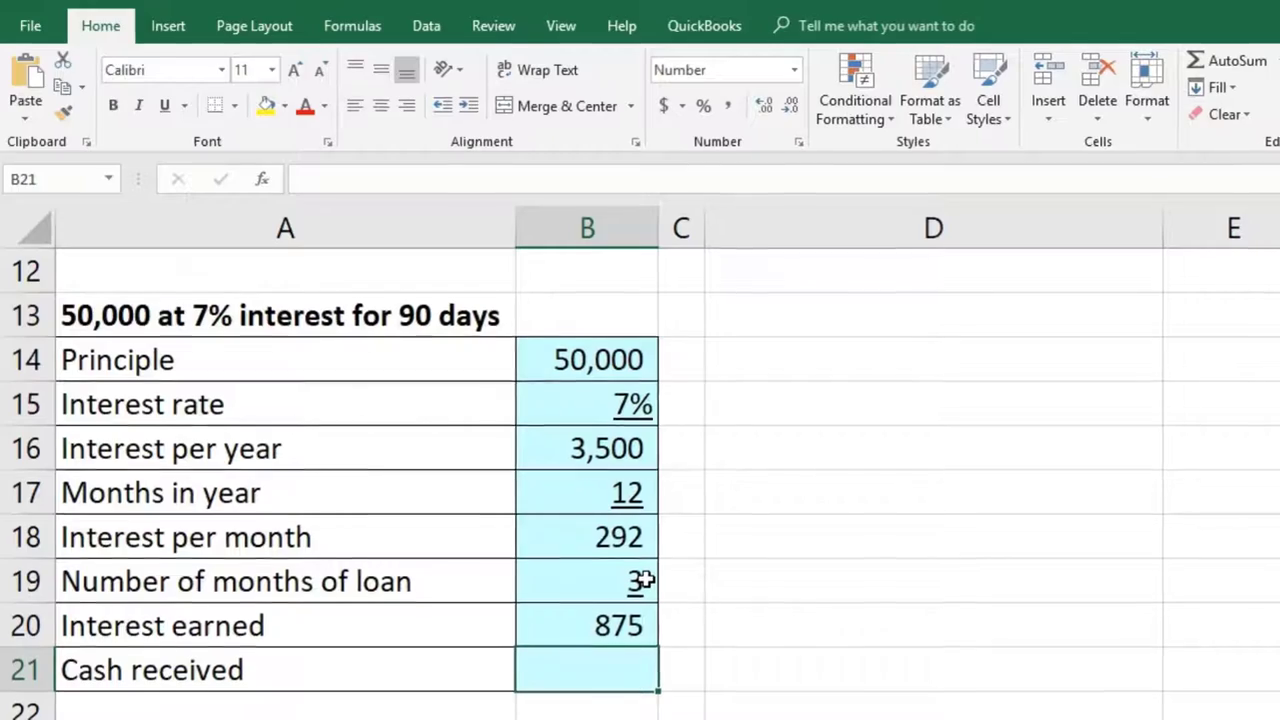
# - Check the interest earned formula in B10 and calculate the cash received in B21 with =B14+B20
pyautogui.scroll(1, 715, 565)
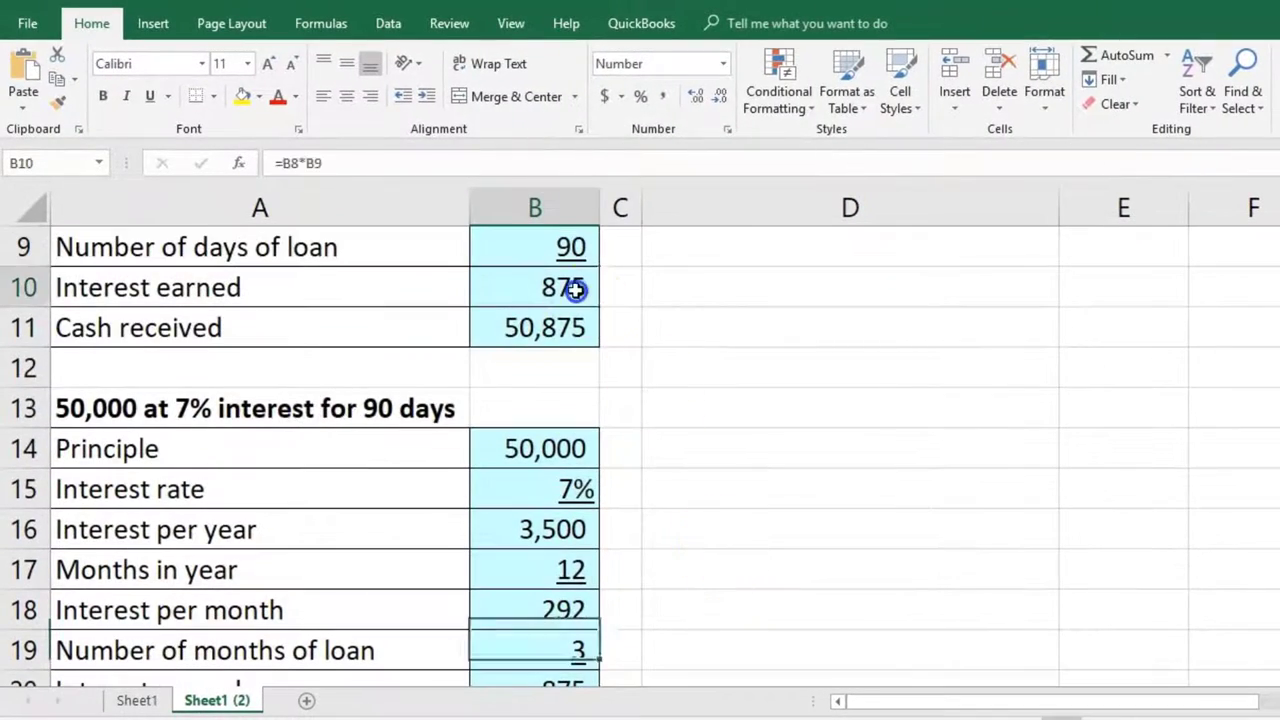
pyautogui.scroll(-2, 714, 506)
pyautogui.click(563, 609)
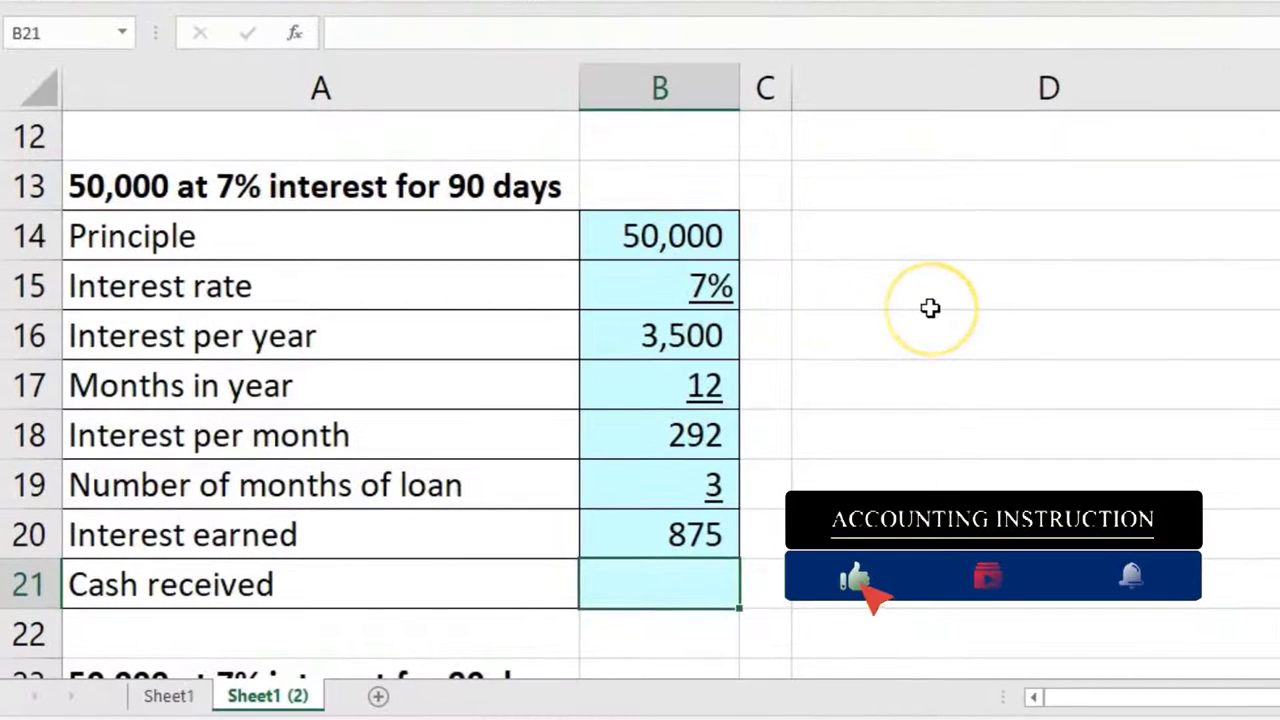
pyautogui.click(677, 241)
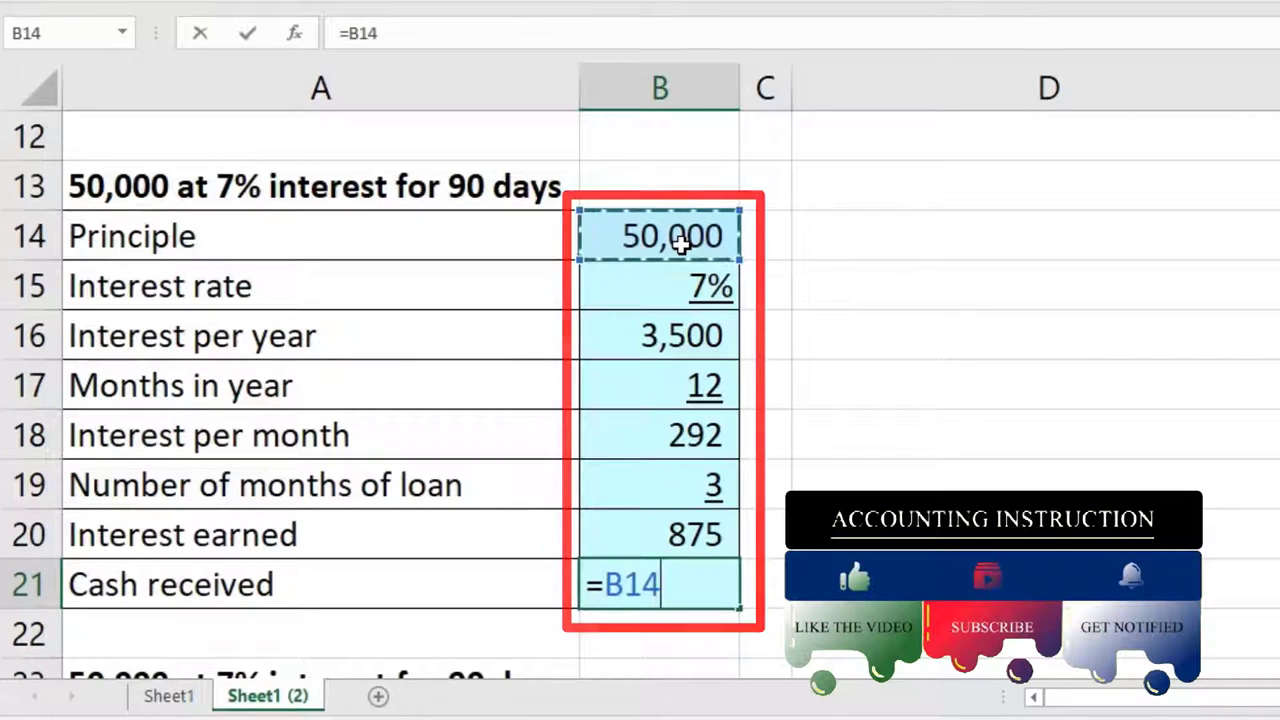
pyautogui.write('+')
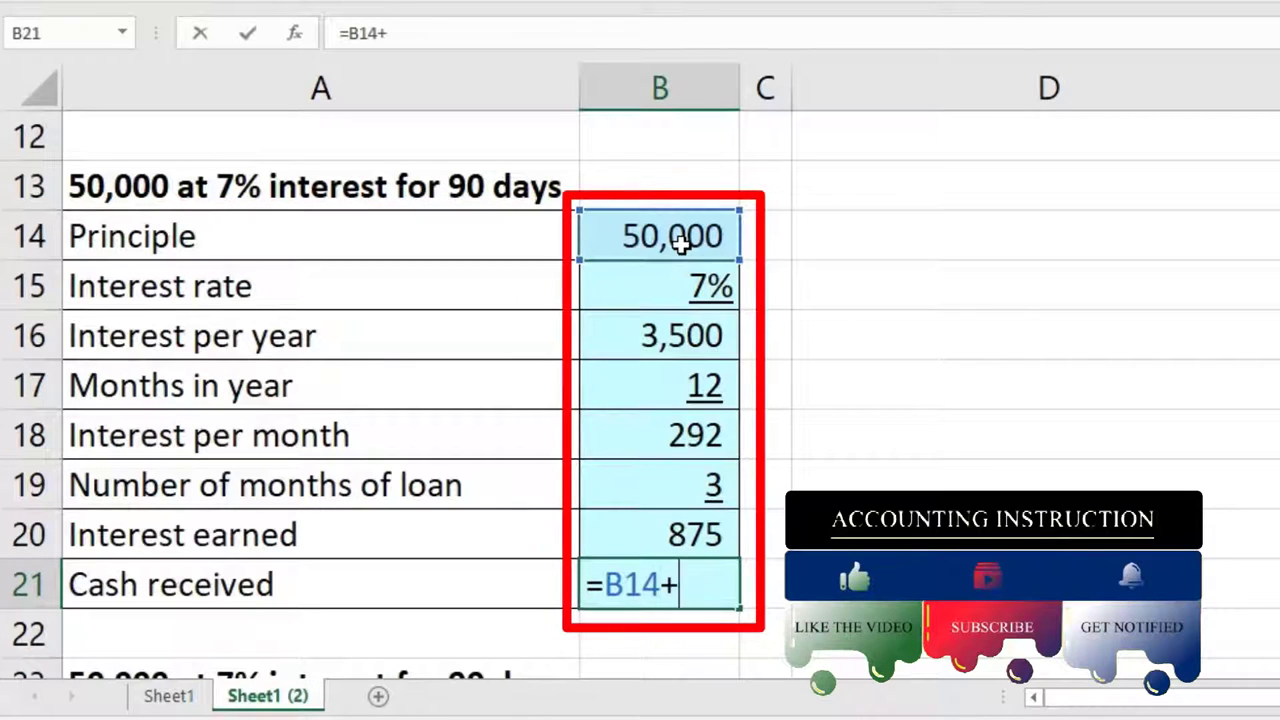
pyautogui.click(695, 530)
pyautogui.press('Return')
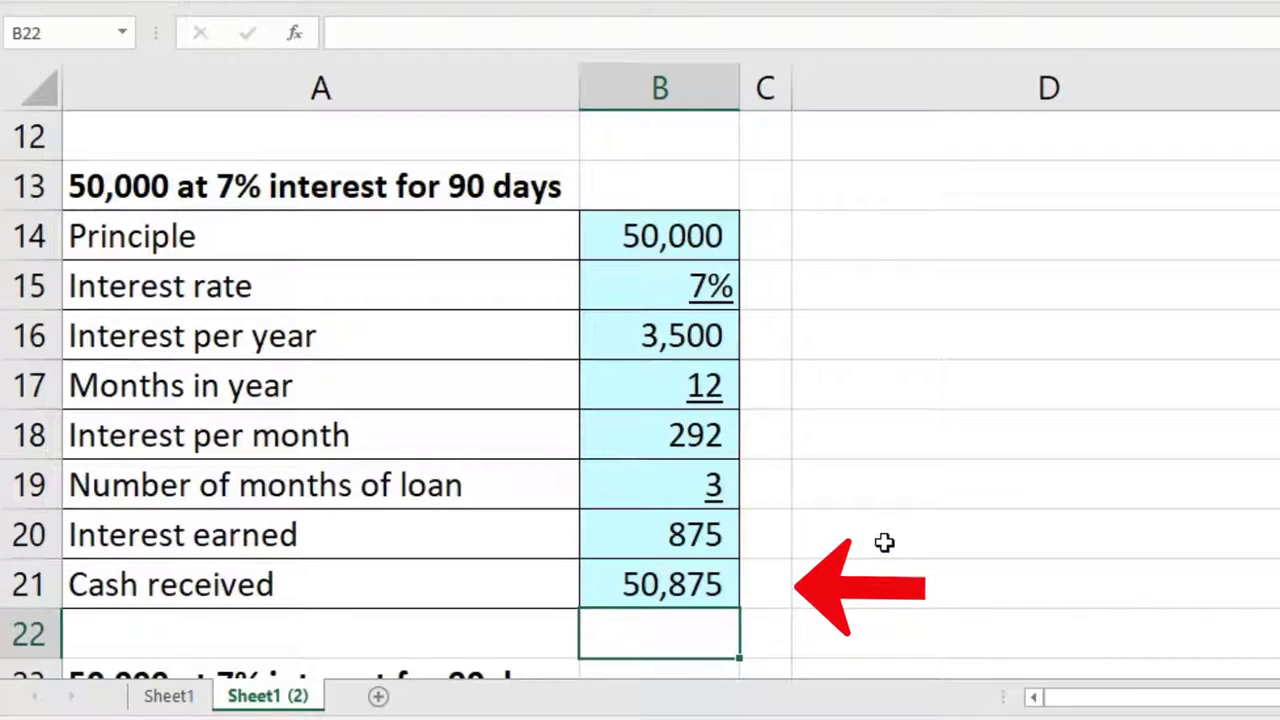
# - In the ratio table starting at row 23, enter 90 as the days in loan term in B24 and =12*30 as the days in year in B25
pyautogui.scroll(-1, 884, 542)
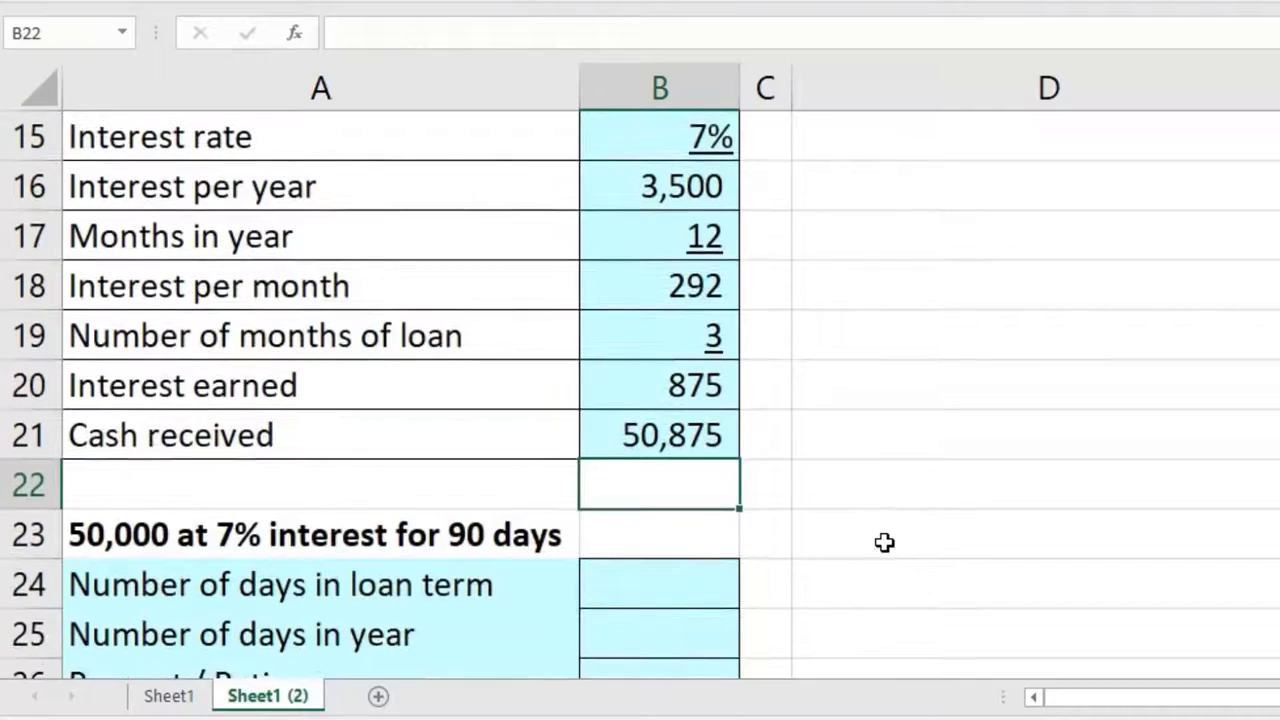
pyautogui.scroll(-1, 884, 542)
pyautogui.scroll(-1, 884, 542)
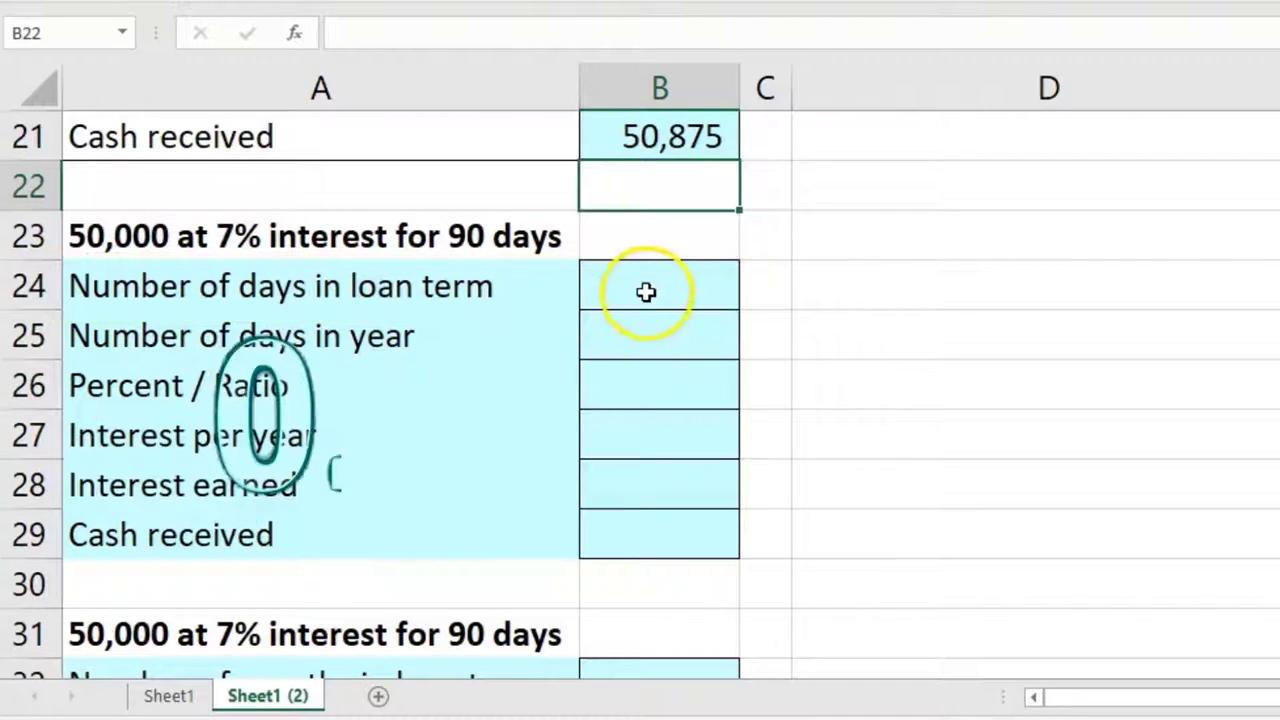
pyautogui.click(646, 293)
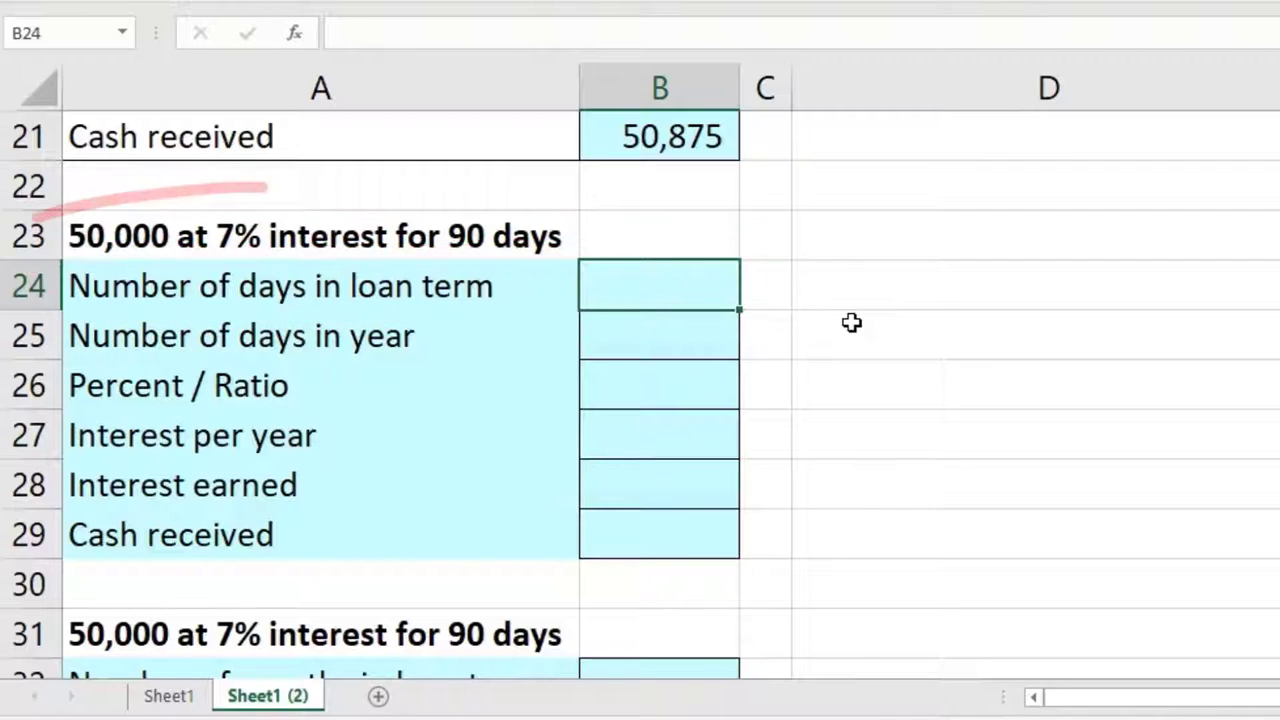
pyautogui.write('90')
pyautogui.press('Return')
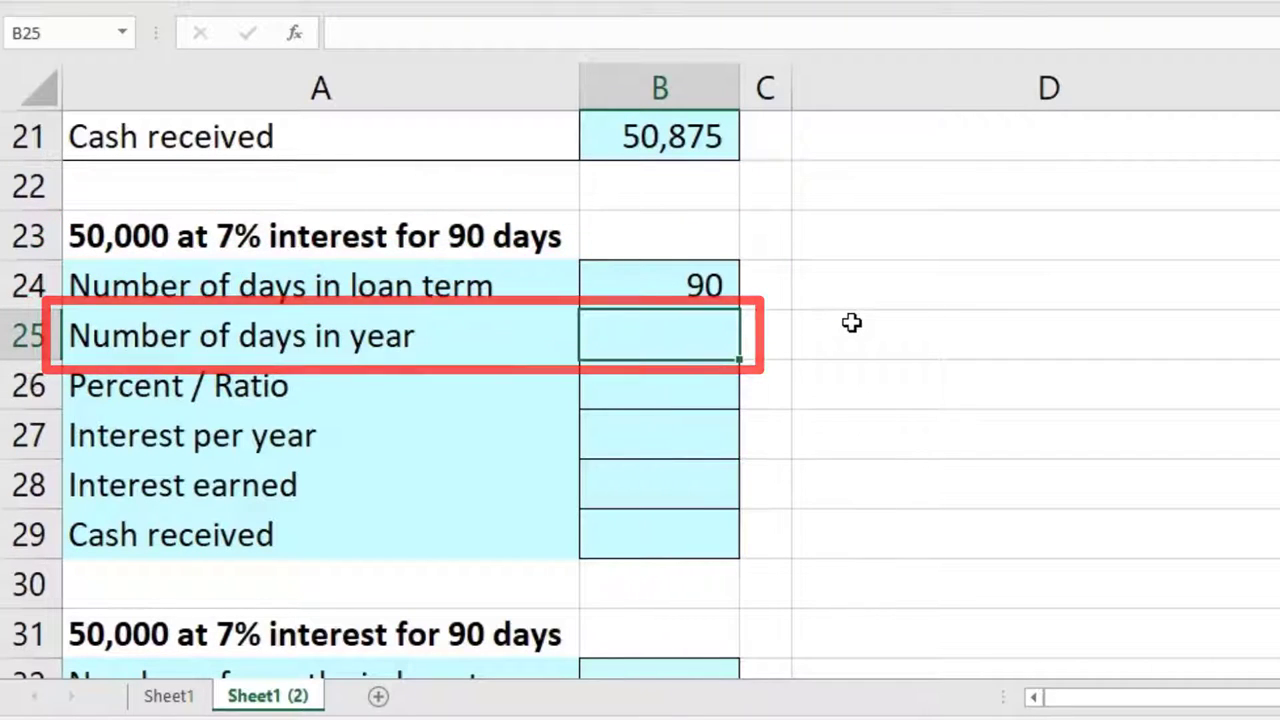
pyautogui.write('=12*30')
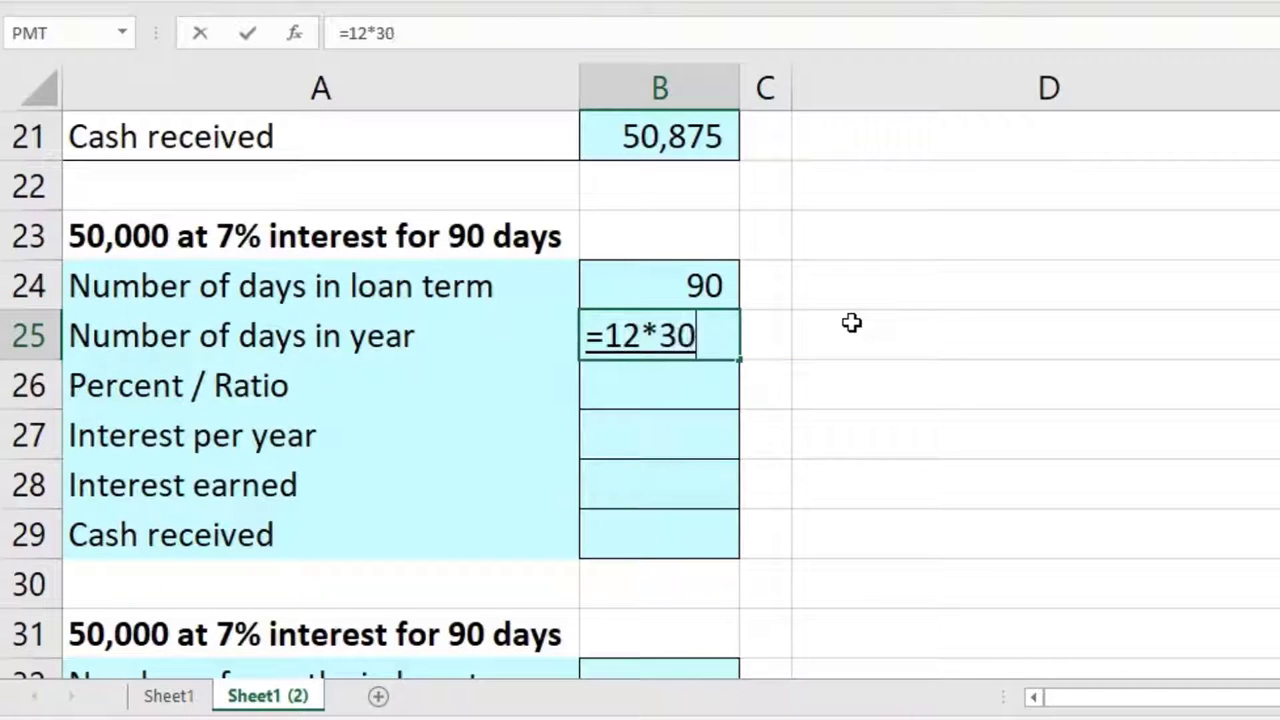
pyautogui.press('Return')
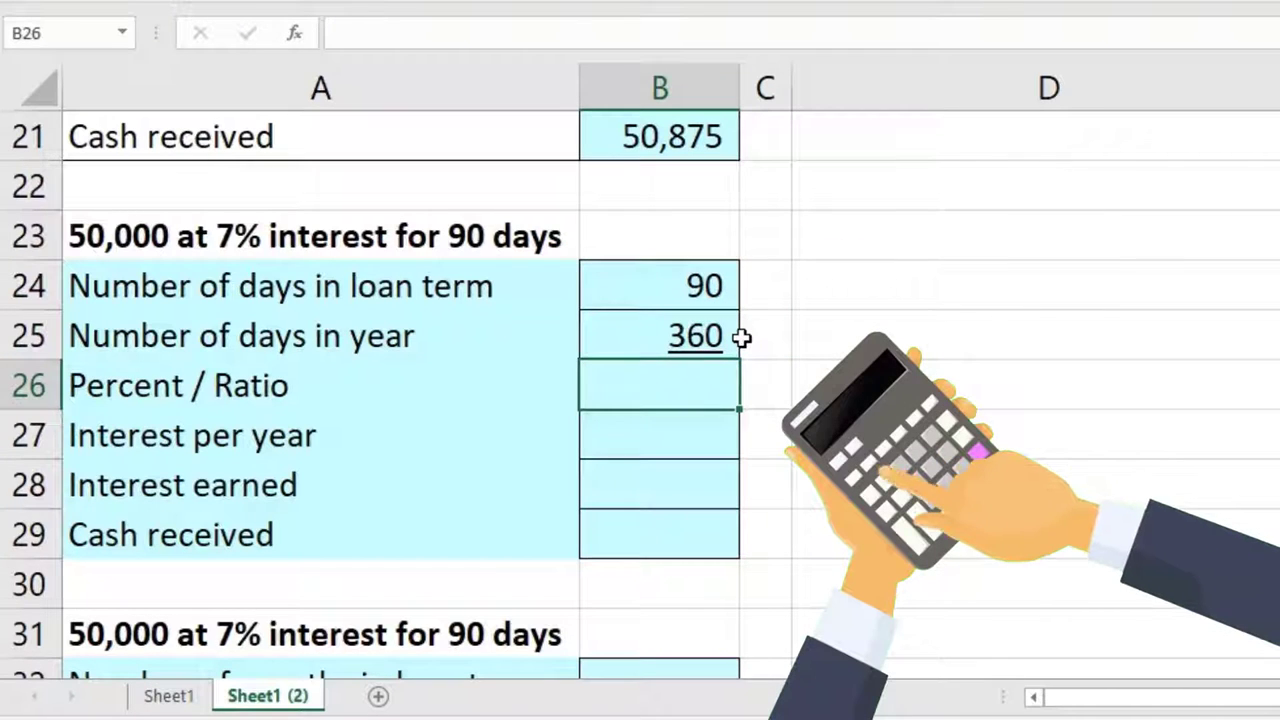
# - Calculate the percent / ratio of the loan term to the year in B26 with =B24/B25
pyautogui.write('=')
pyautogui.click(694, 289)
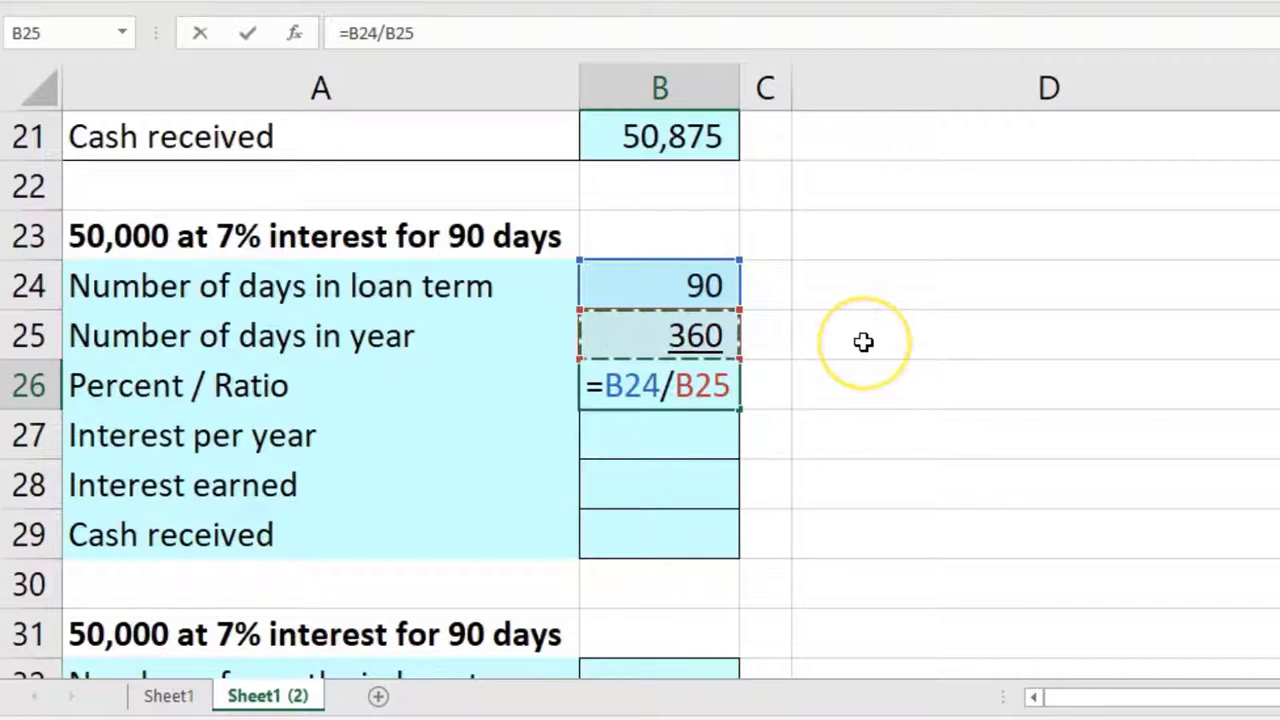
pyautogui.press('Return')
pyautogui.click(703, 383)
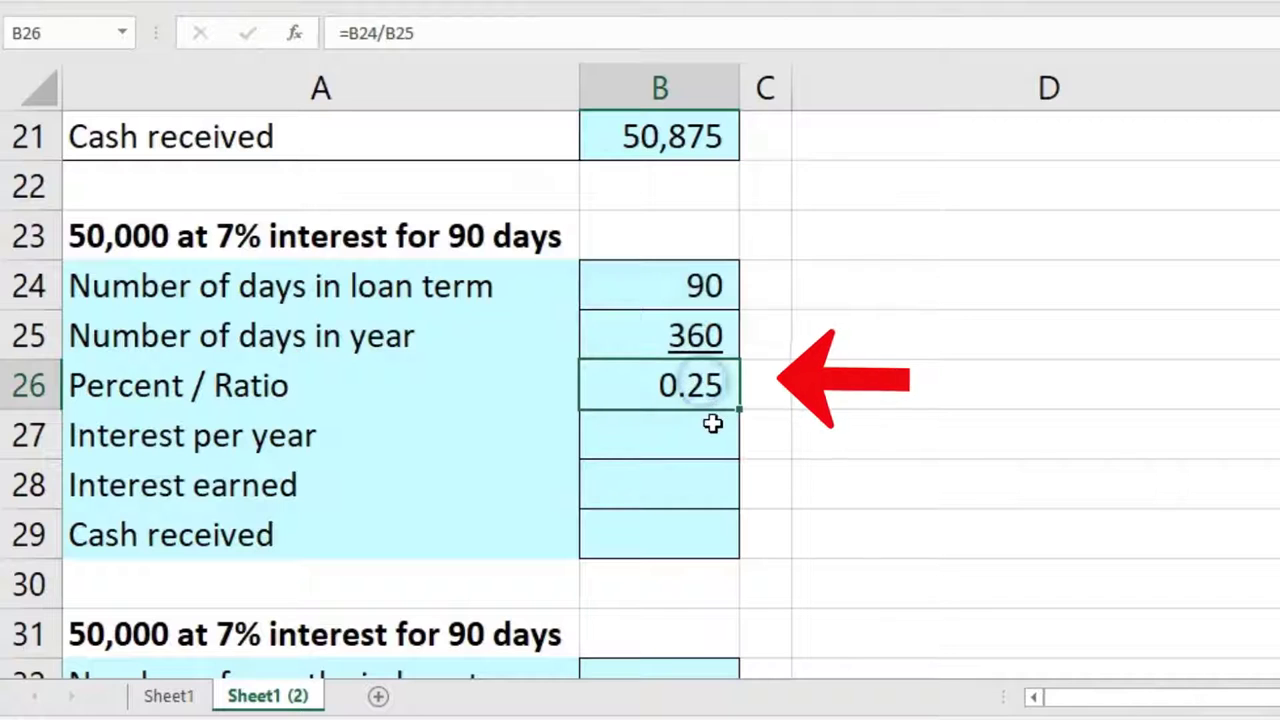
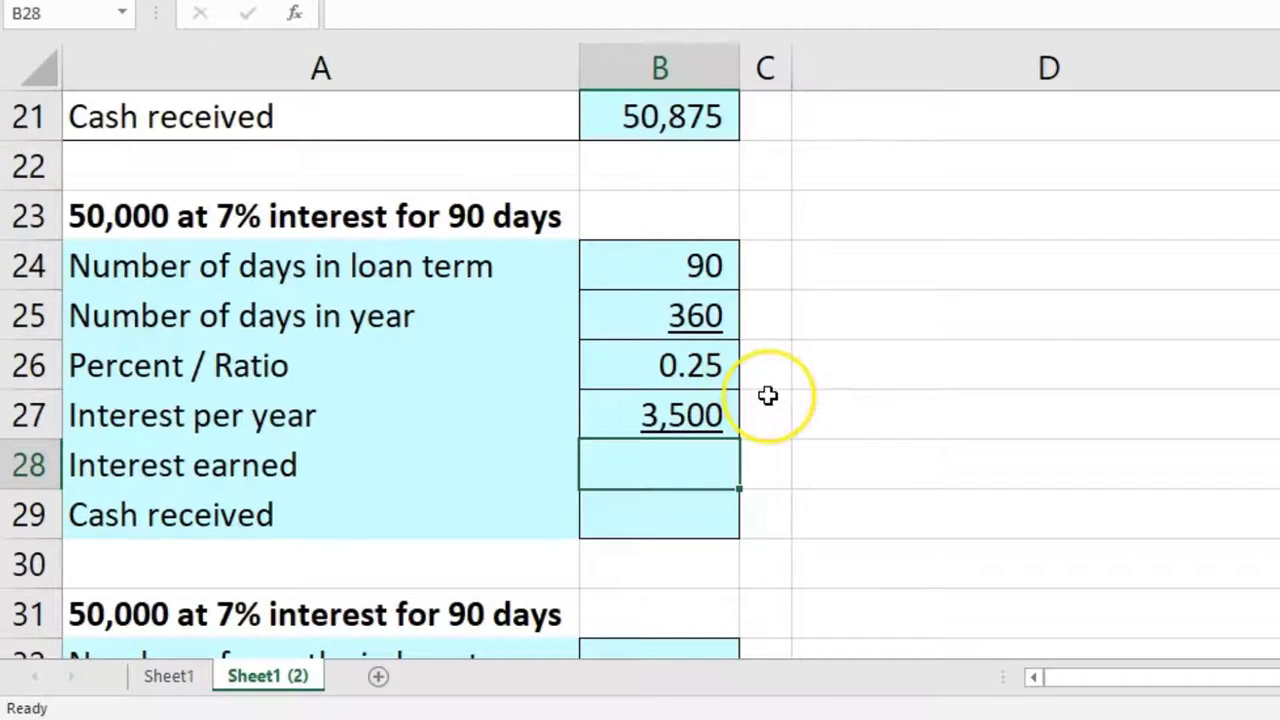
# - Calculate the interest earned in B28 by multiplying the ratio by the interest per year with =B26*B27
pyautogui.scroll(3, 767, 395)
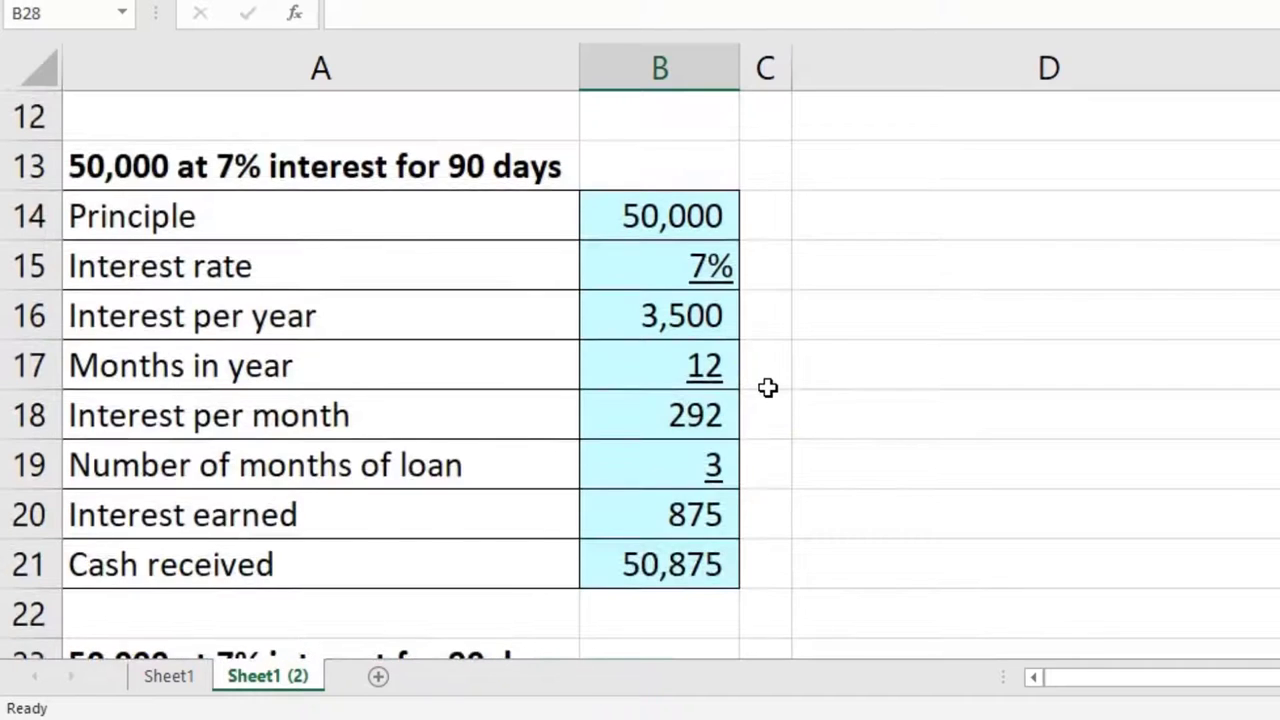
pyautogui.scroll(3, 767, 388)
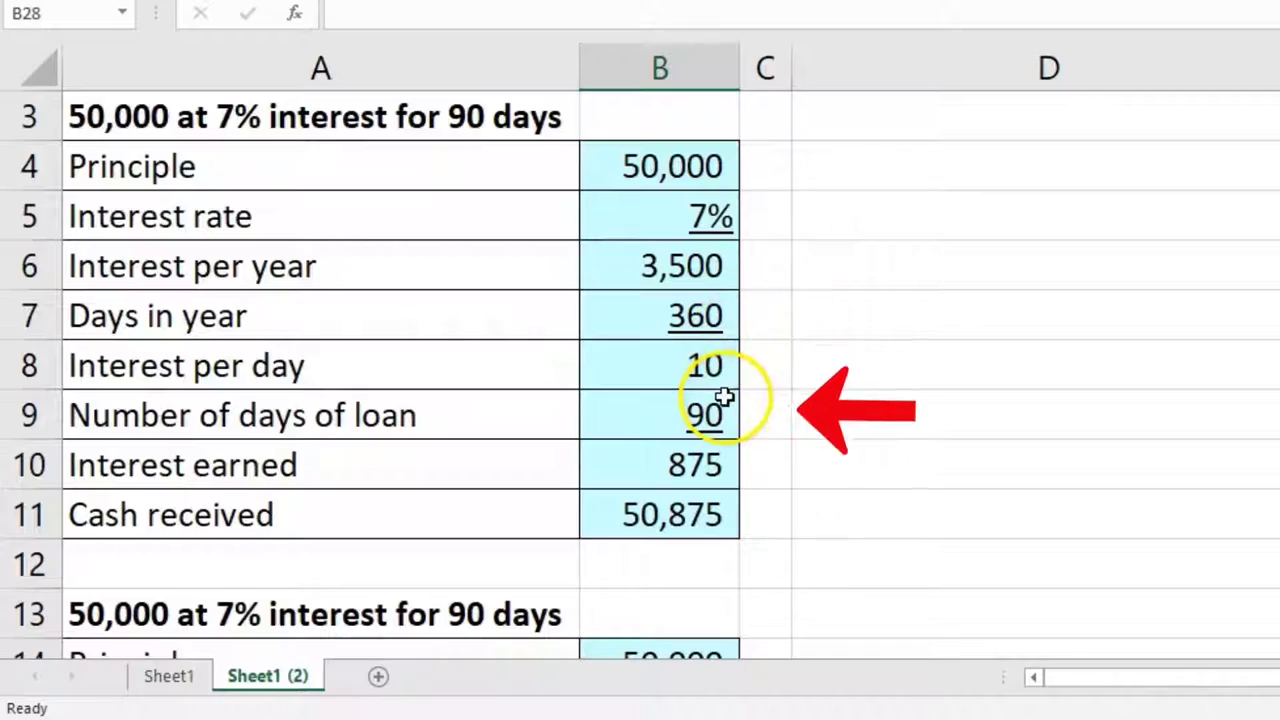
pyautogui.scroll(-6, 780, 451)
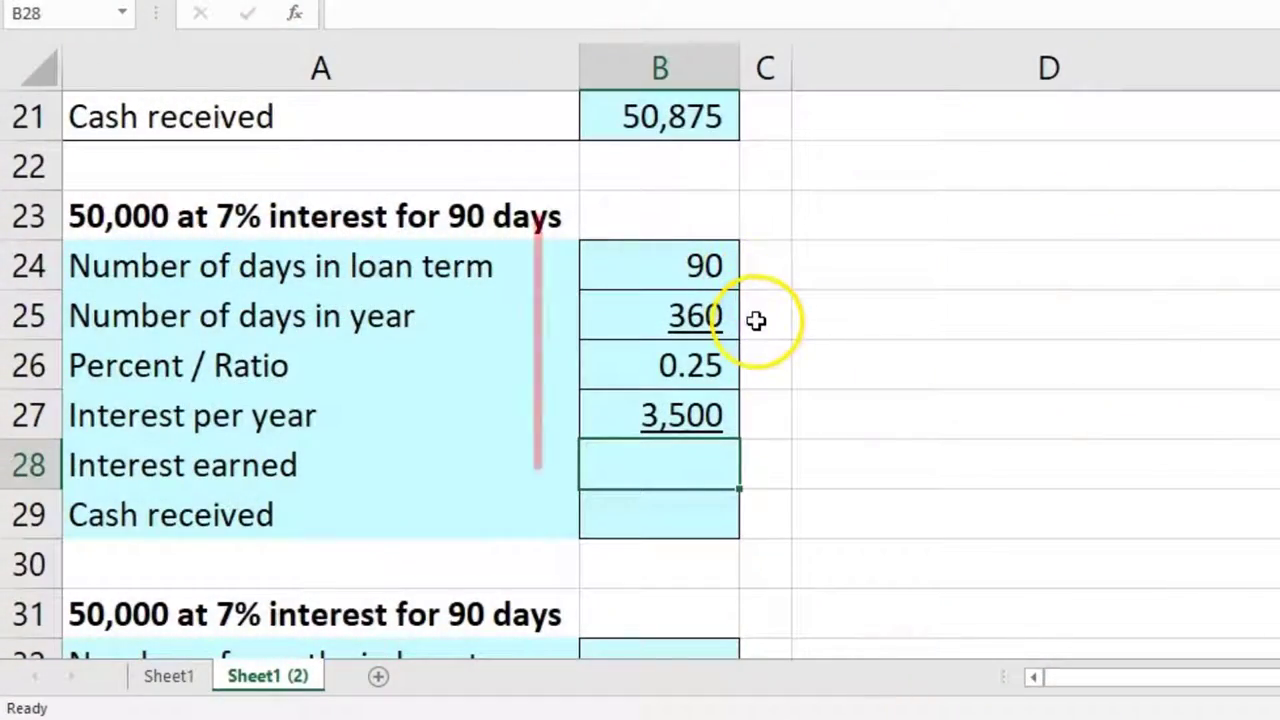
pyautogui.click(736, 376)
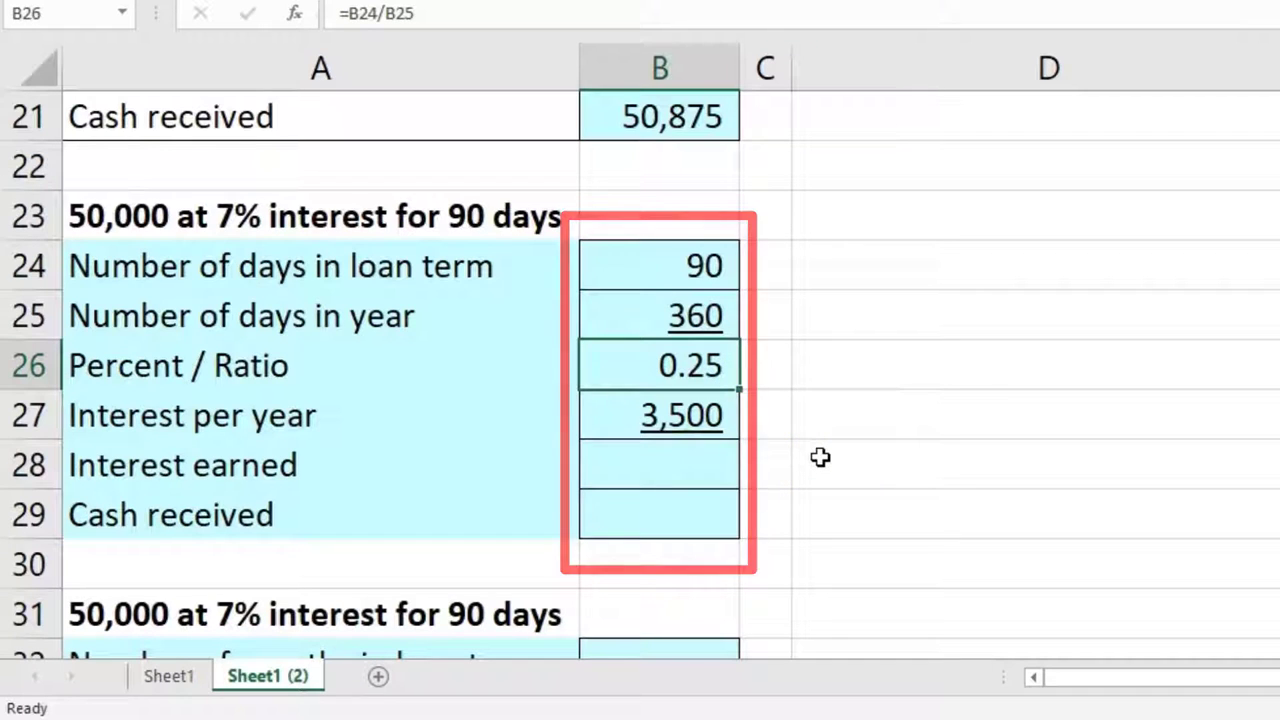
pyautogui.click(724, 463)
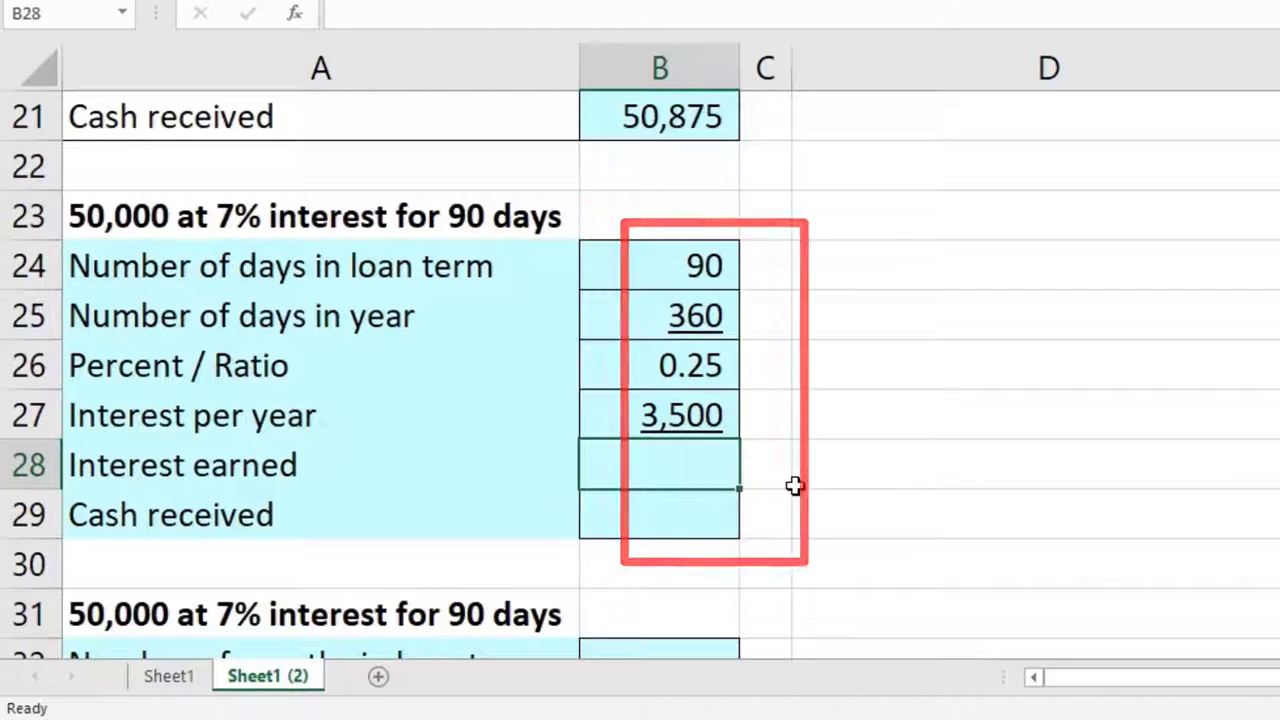
pyautogui.write('=')
pyautogui.click(688, 368)
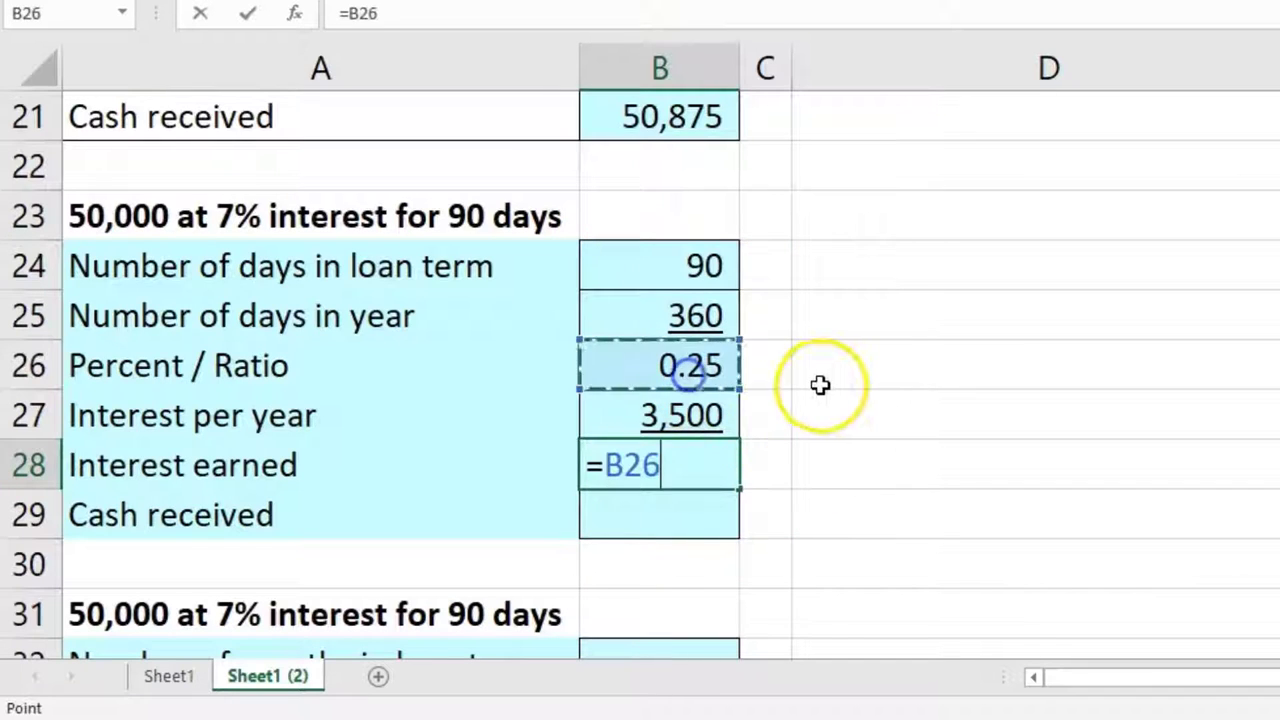
pyautogui.click(711, 400)
pyautogui.press('Return')
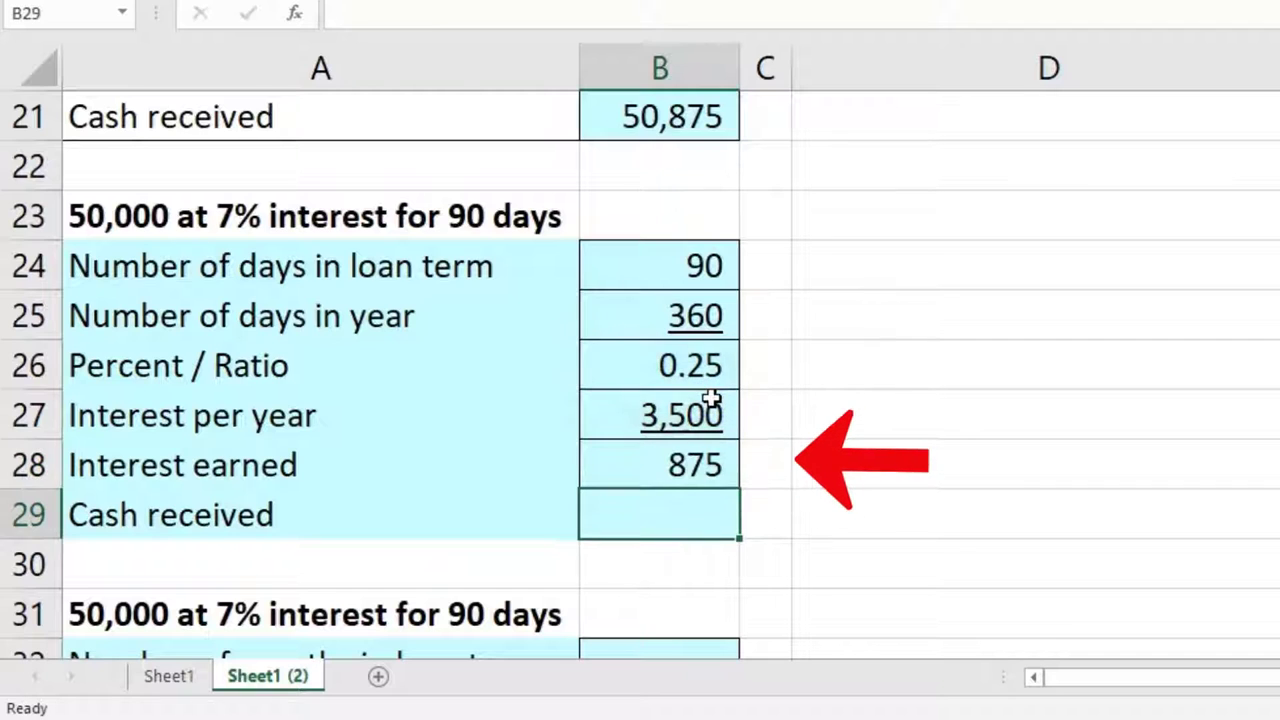
# - Check the interest earned formula in B20 and calculate the cash received in B29 with =50000+B28
pyautogui.scroll(1, 740, 300)
pyautogui.click(690, 213)
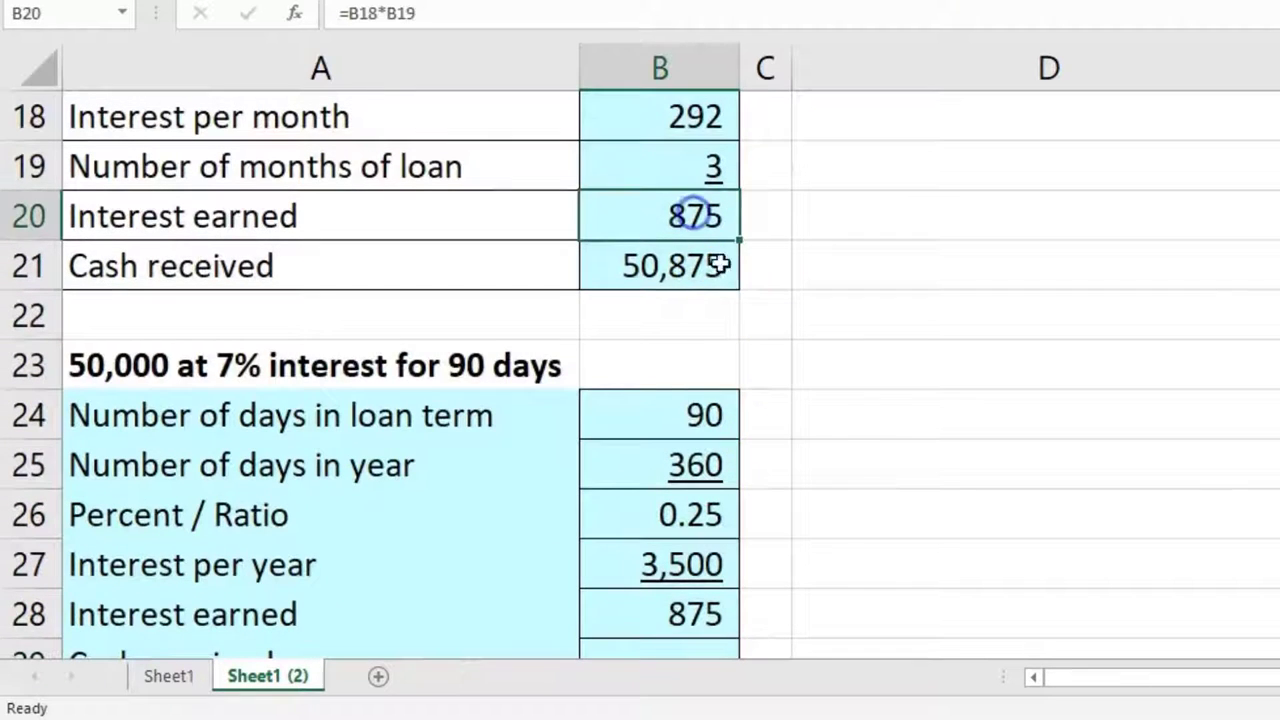
pyautogui.scroll(-1, 849, 427)
pyautogui.click(709, 530)
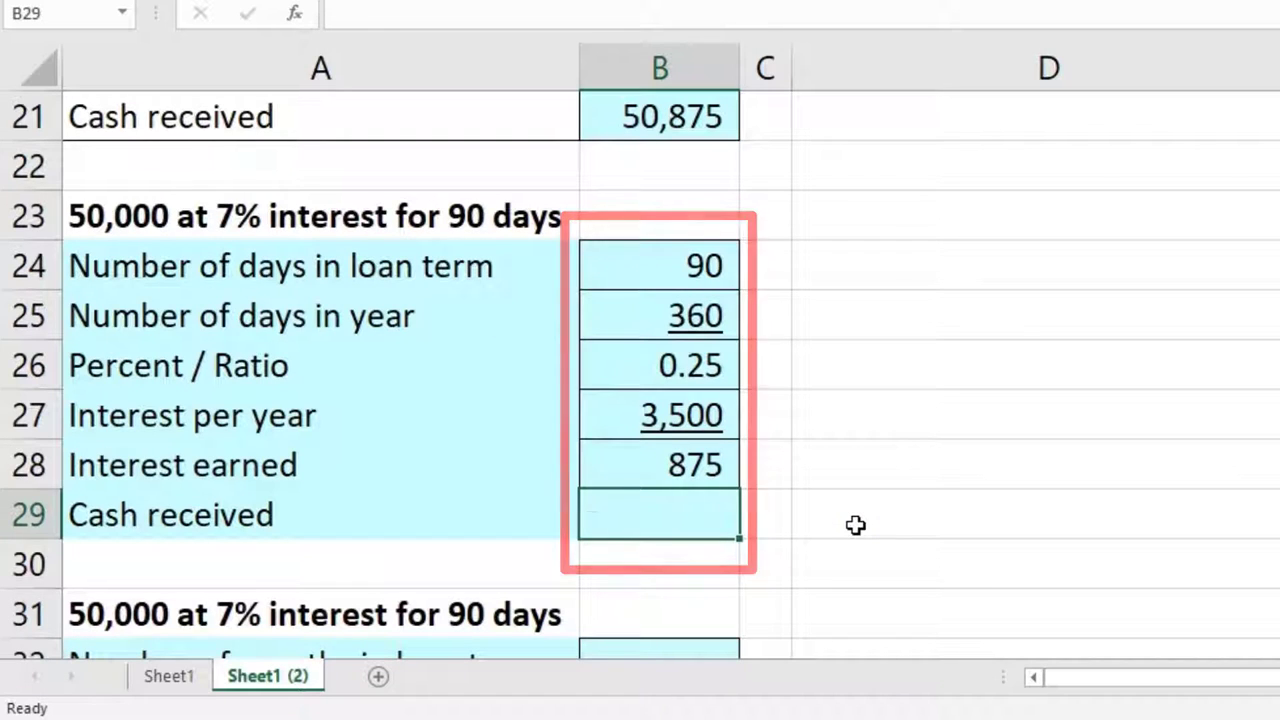
pyautogui.write('=500')
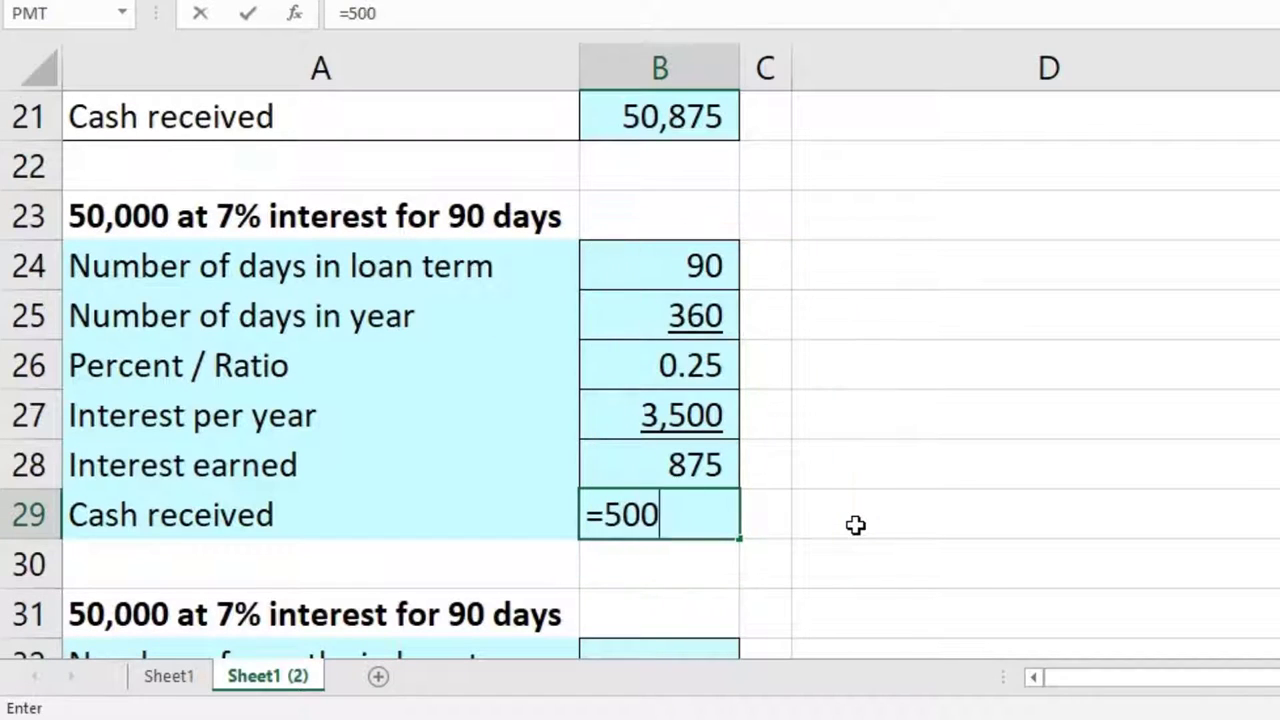
pyautogui.write('00+')
pyautogui.click(707, 445)
pyautogui.press('Return')
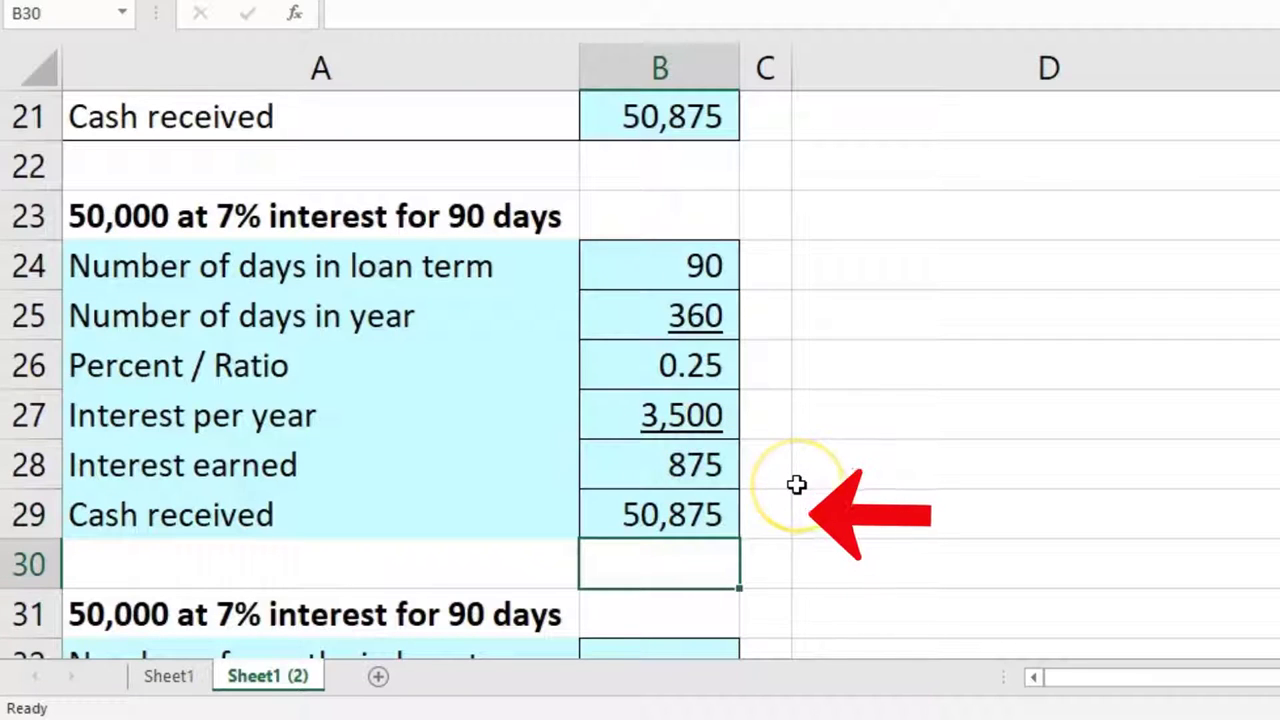
# - In the table starting at row 31, enter =90/30 as the months in loan term in B32 and 12 as the months in year in B33
pyautogui.scroll(-1, 796, 484)
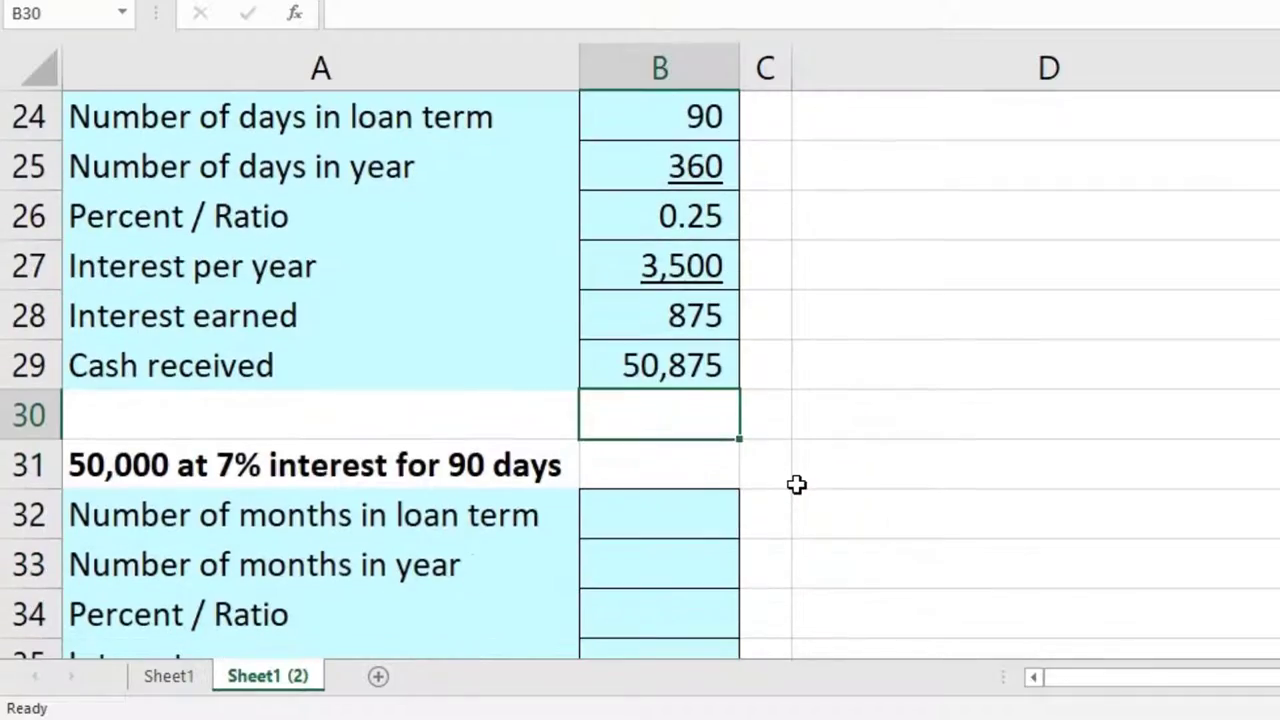
pyautogui.scroll(1, 796, 484)
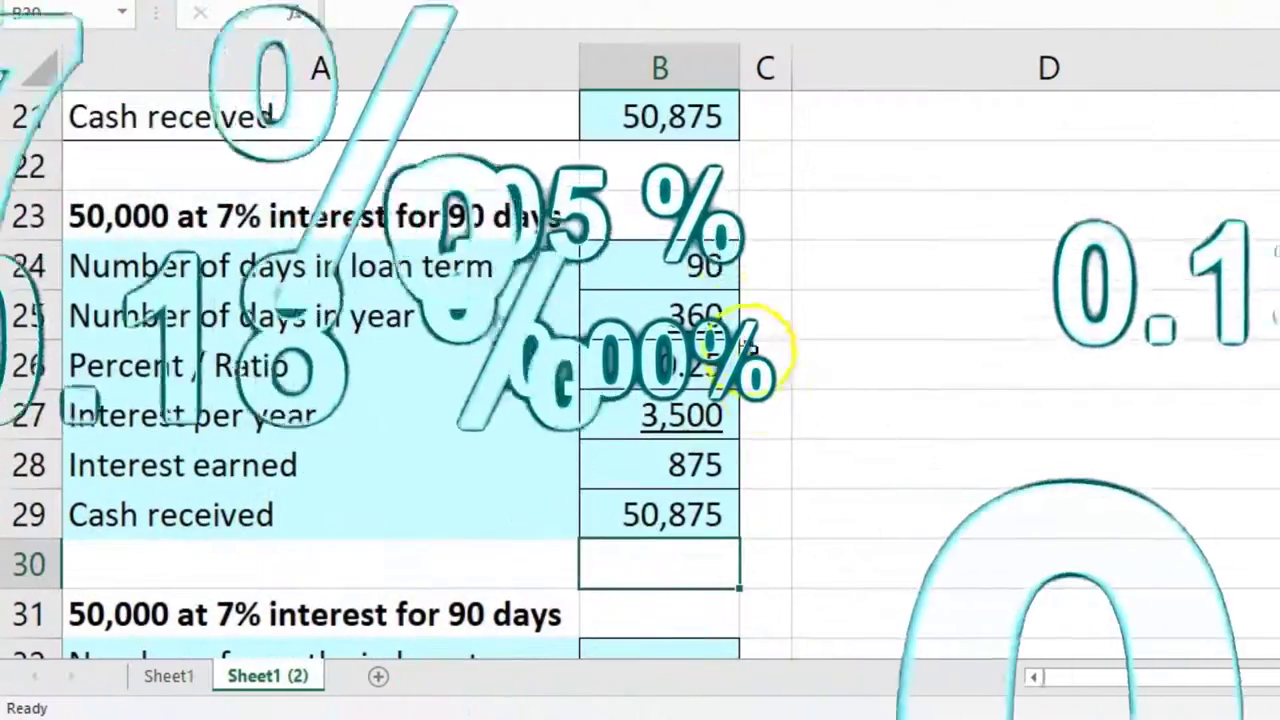
pyautogui.scroll(-2, 767, 387)
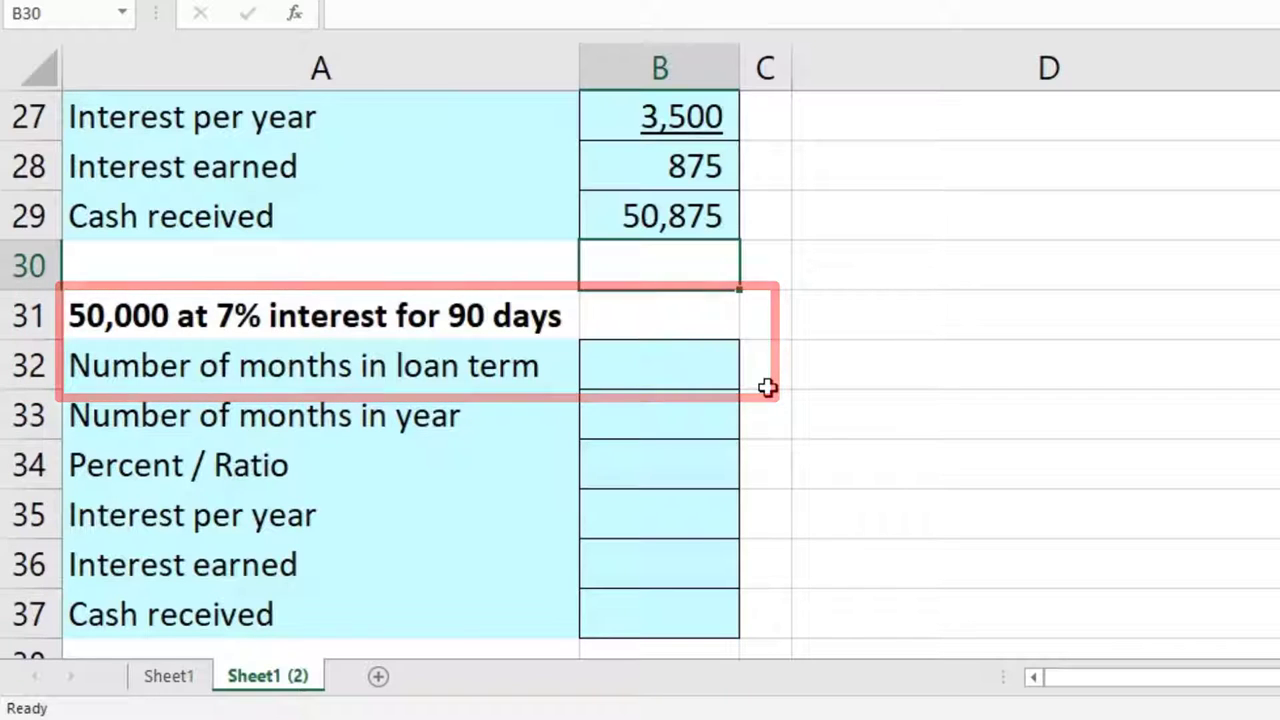
pyautogui.click(703, 379)
pyautogui.scroll(-1, 703, 379)
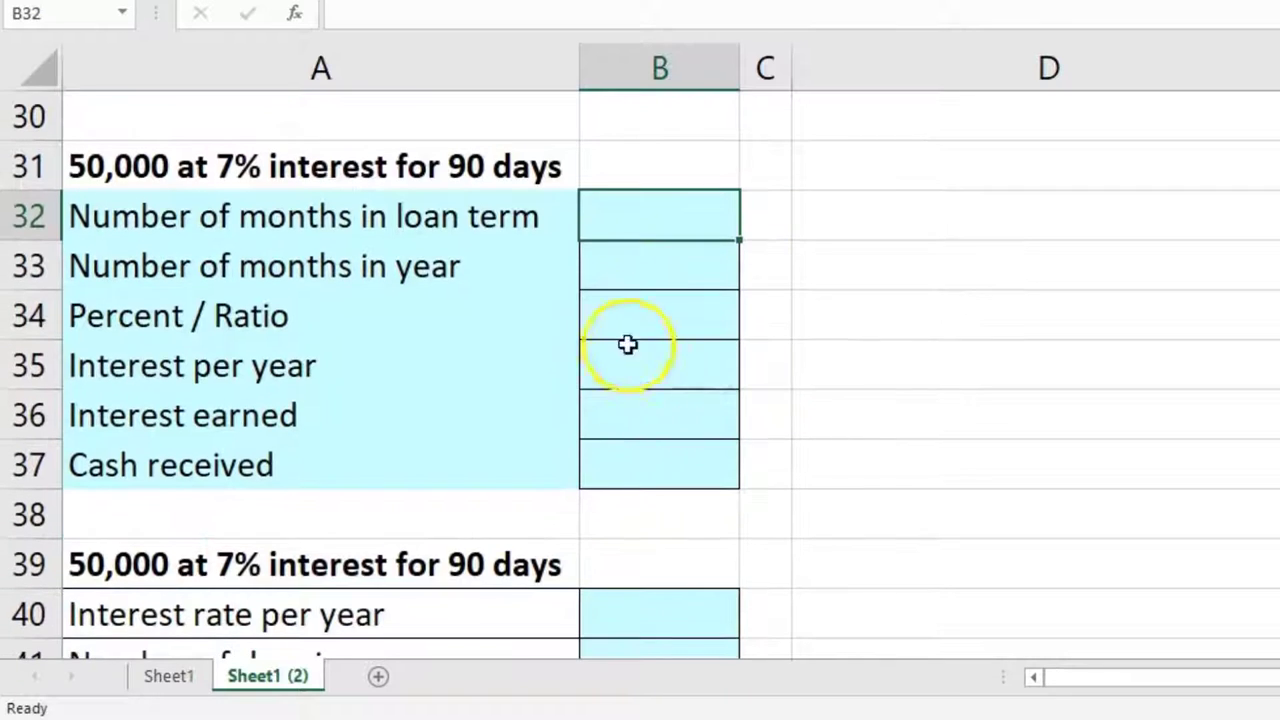
pyautogui.write('=90')
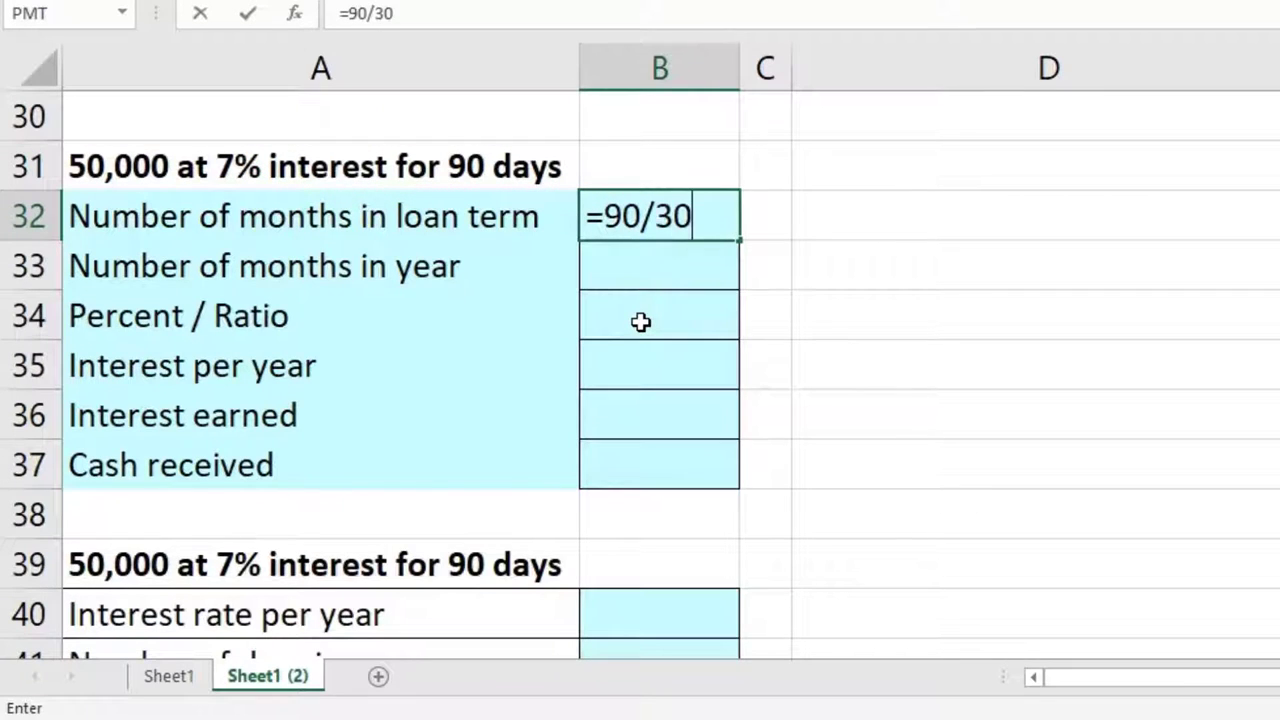
pyautogui.write('/30')
pyautogui.press('Return')
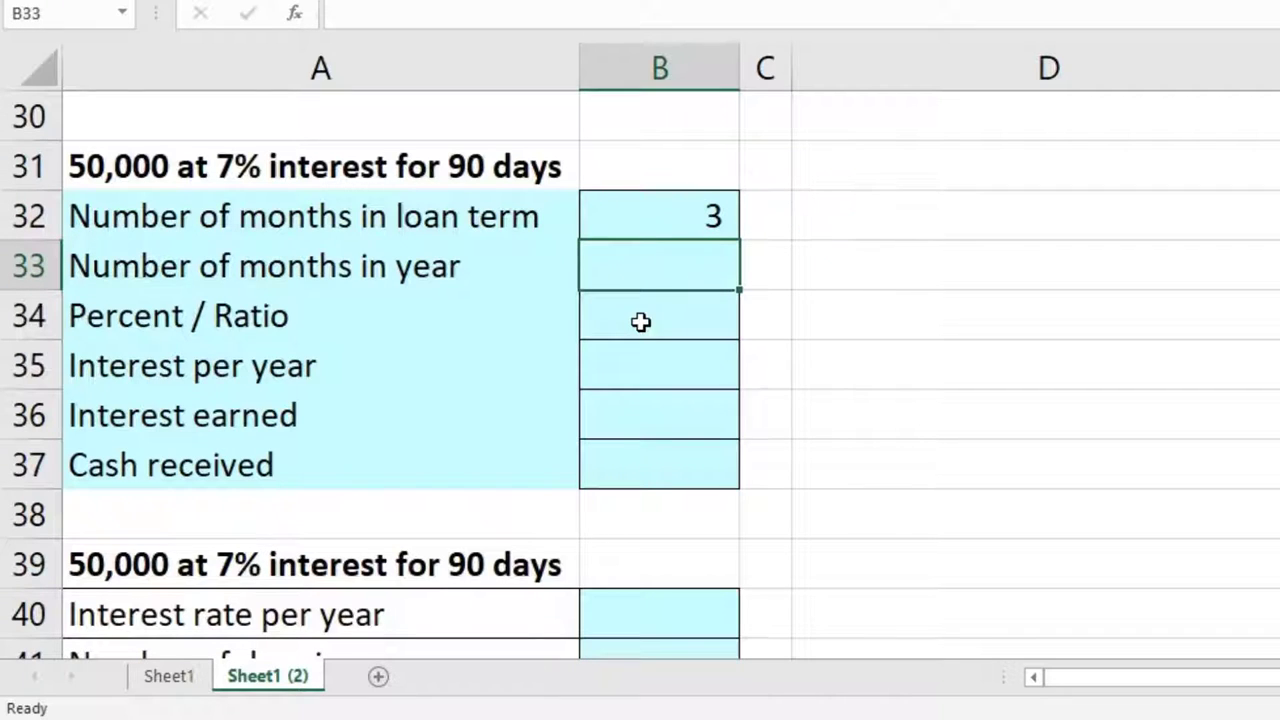
pyautogui.write('12')
pyautogui.press('Return')
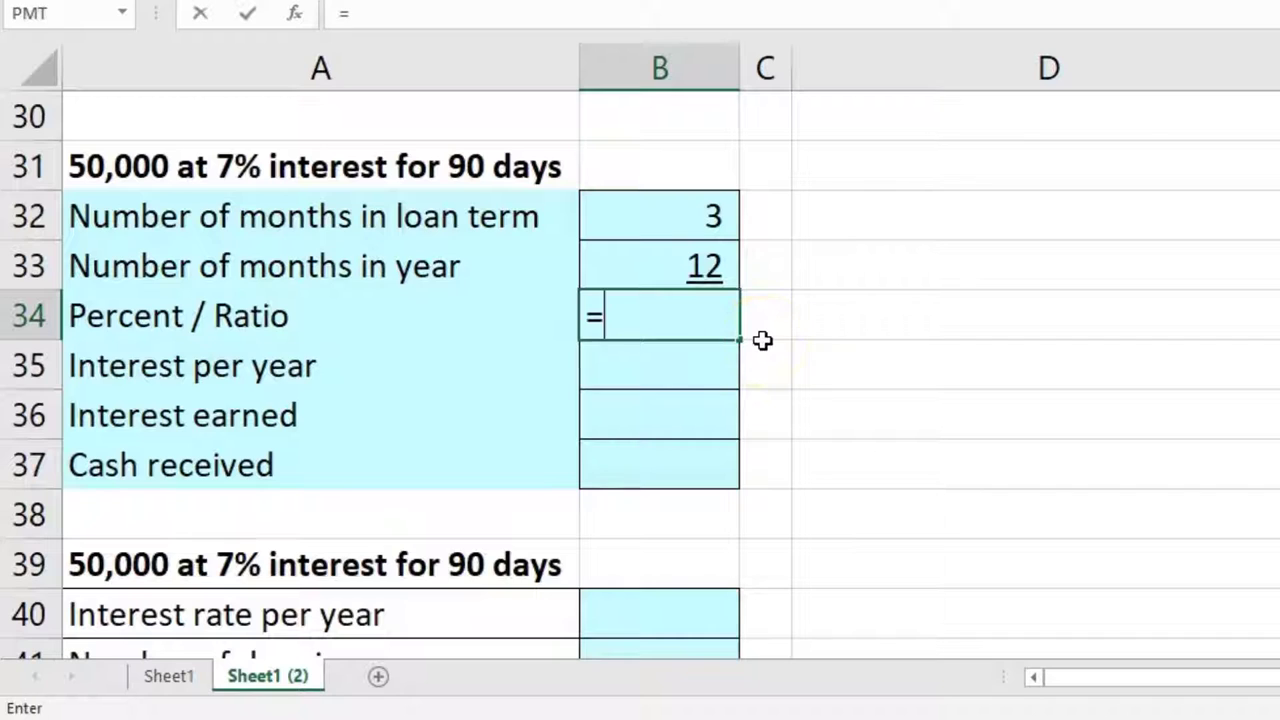
# - Calculate the percent / ratio of loan months to months in the year in B34 with =B32/B33
pyautogui.write('=')
pyautogui.click(681, 224)
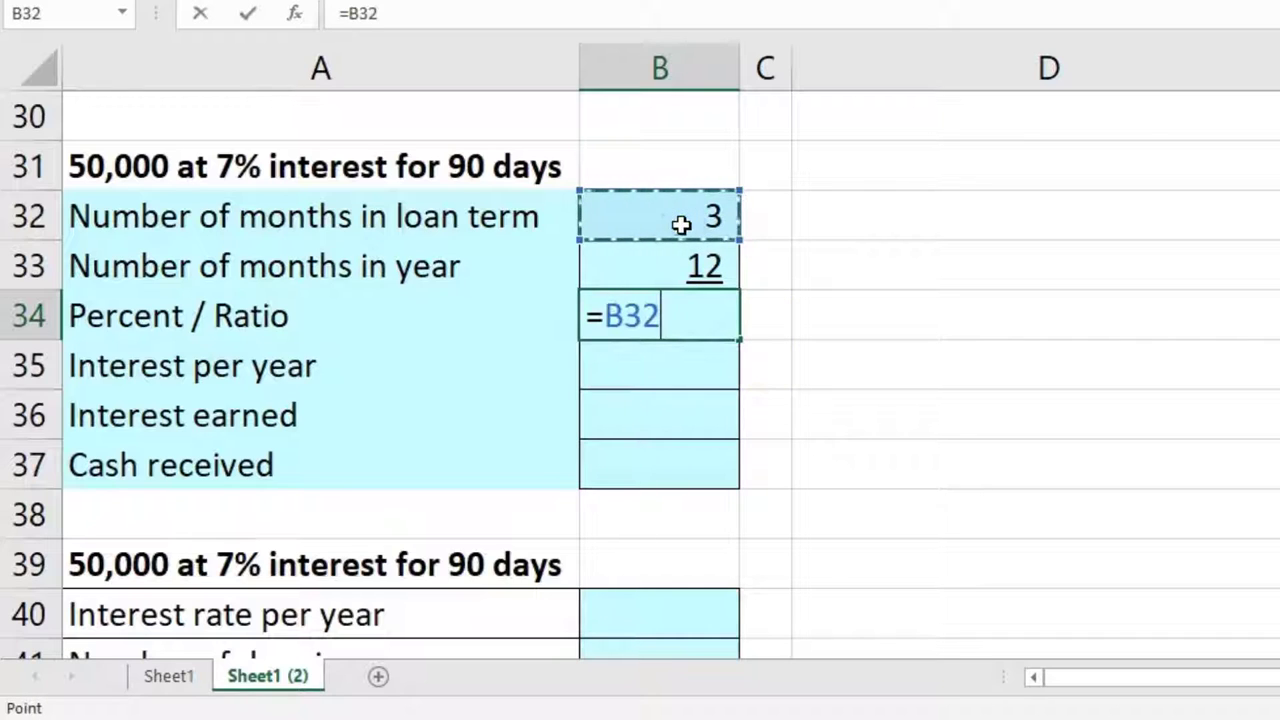
pyautogui.click(693, 274)
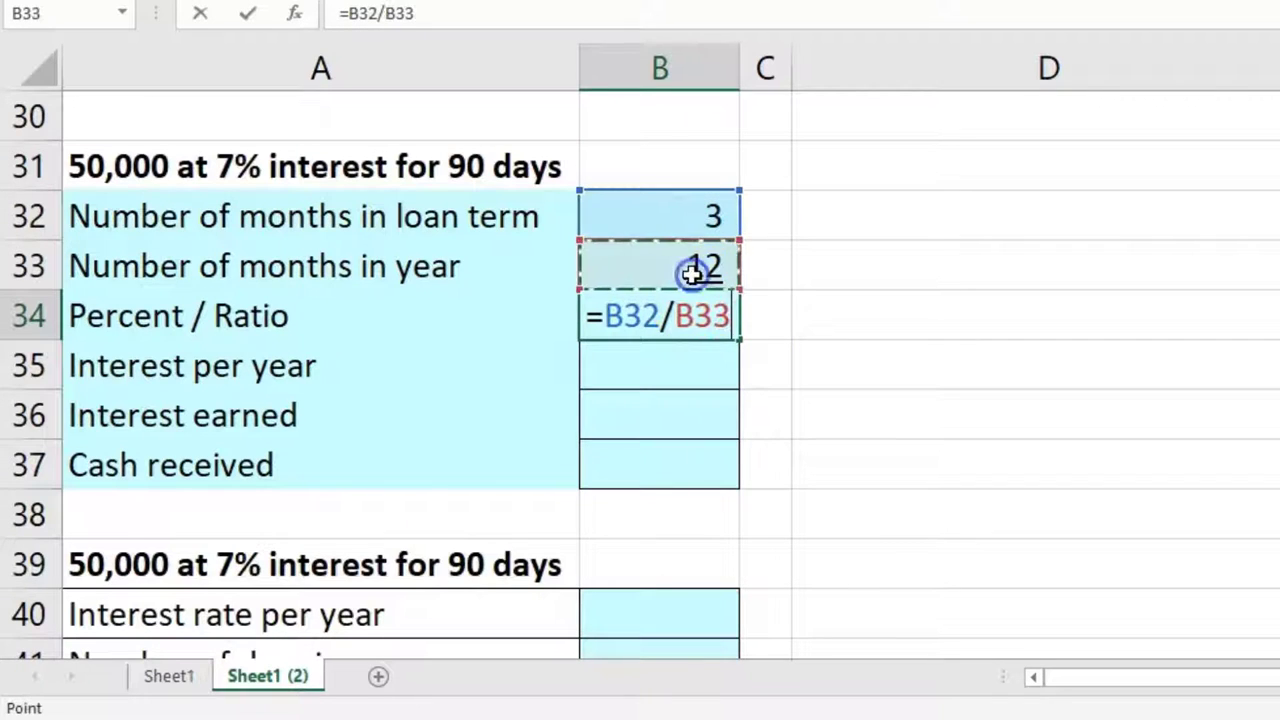
pyautogui.press('Return')
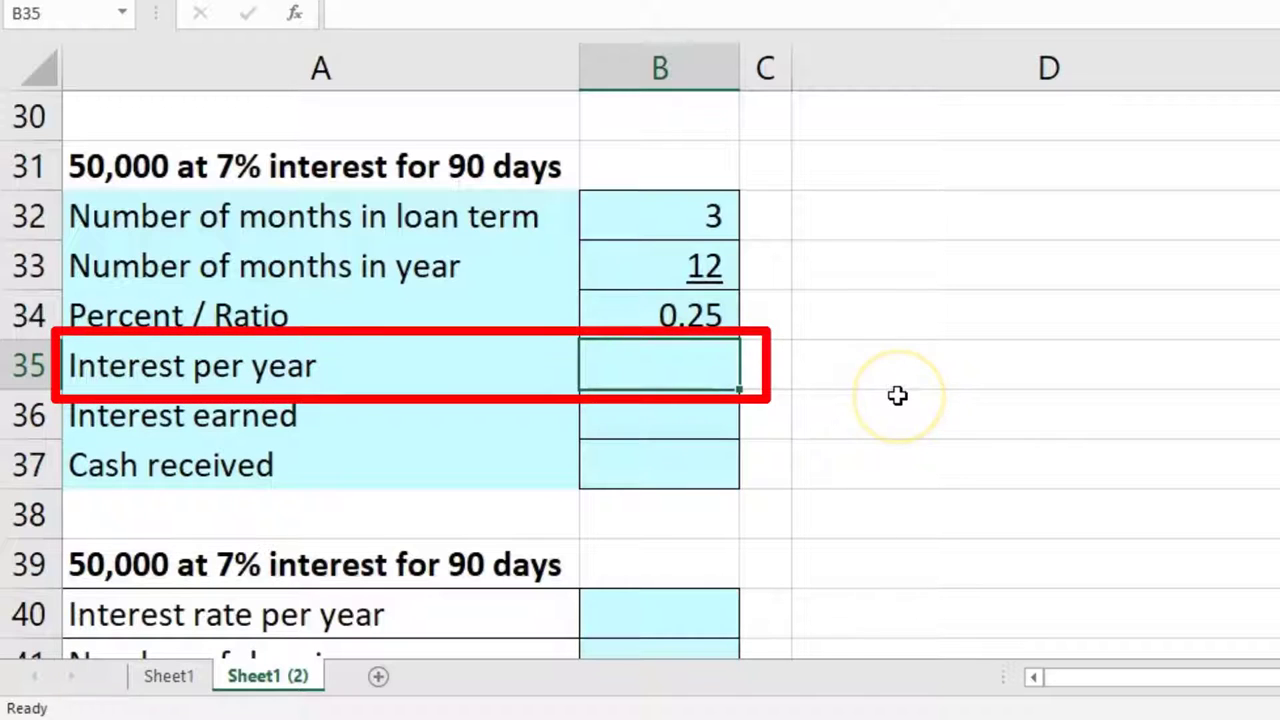
# - Calculate the interest per year in B35 with =50000*.07 and compare it with the formula in B27
pyautogui.write('=5')
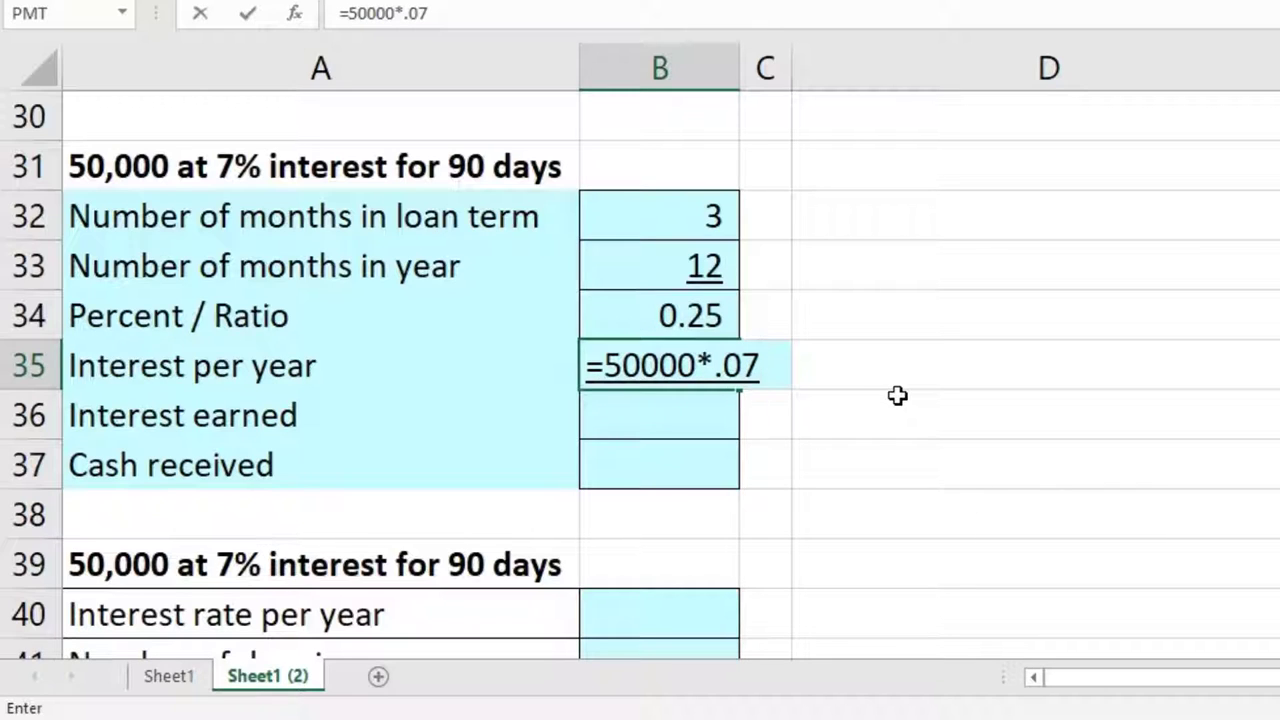
pyautogui.write('0000*.07')
pyautogui.press('Return')
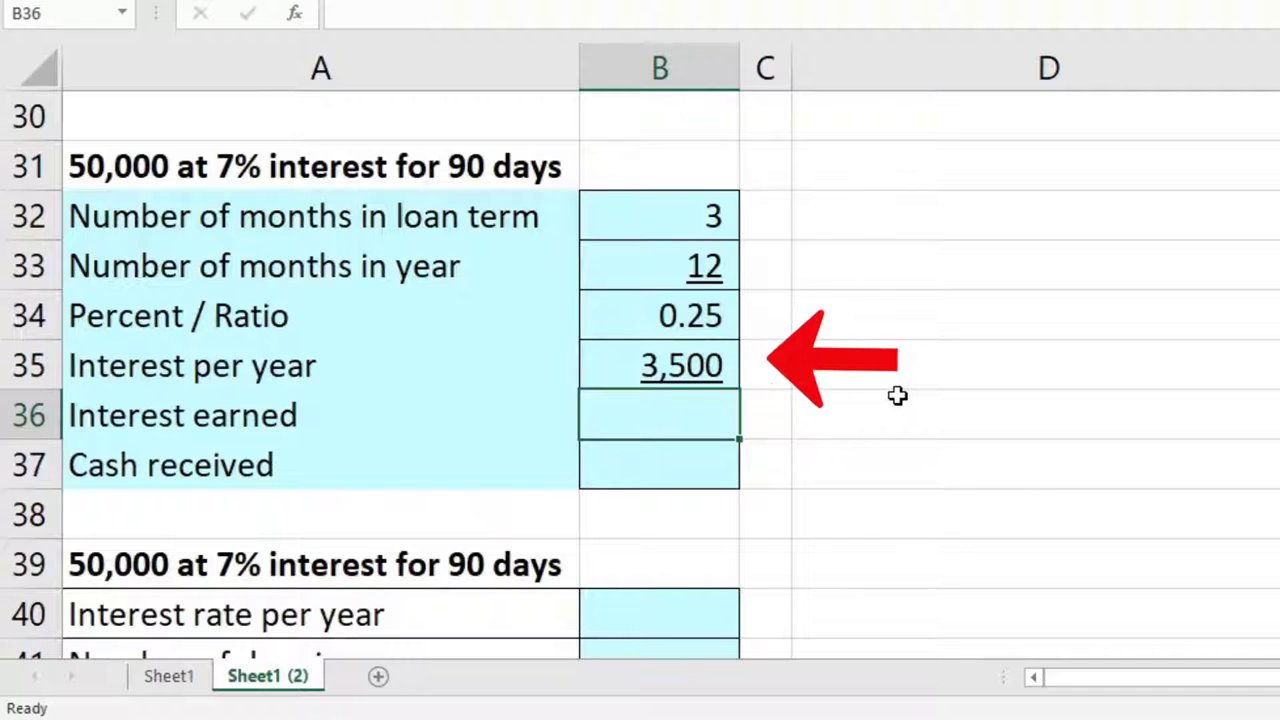
pyautogui.scroll(2, 897, 394)
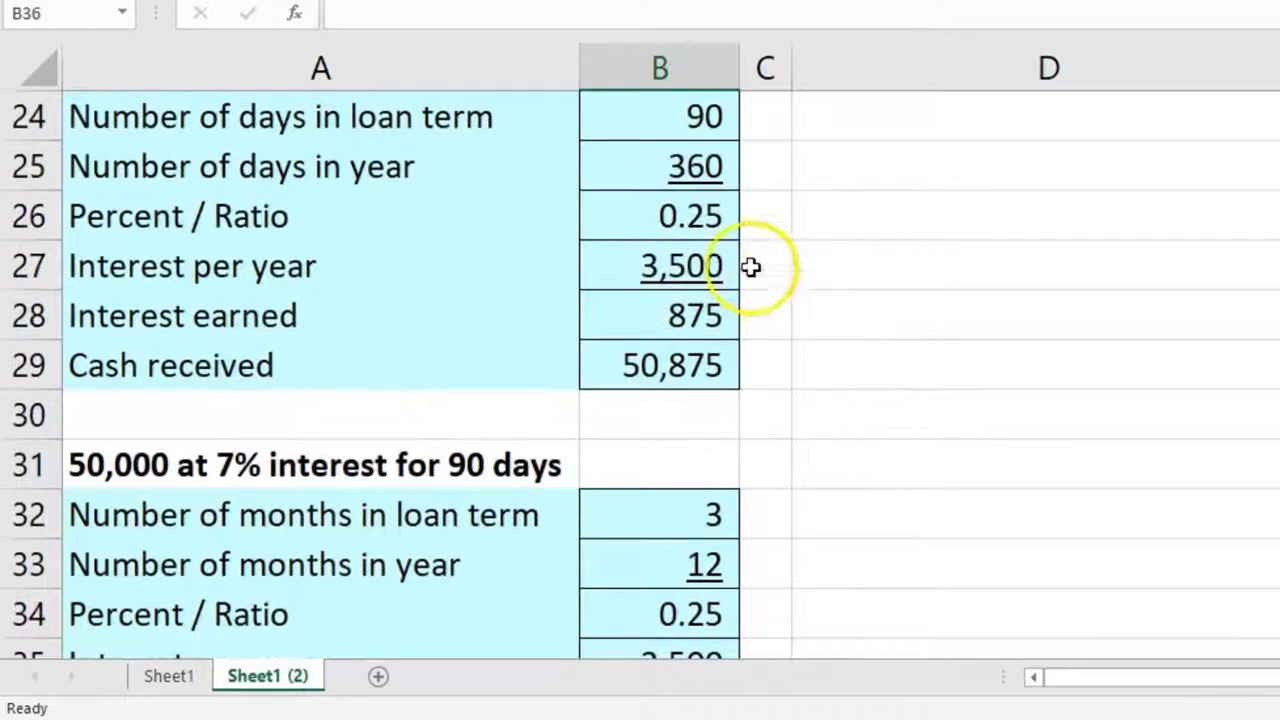
pyautogui.click(708, 226)
pyautogui.press('Down')
pyautogui.scroll(-3, 855, 365)
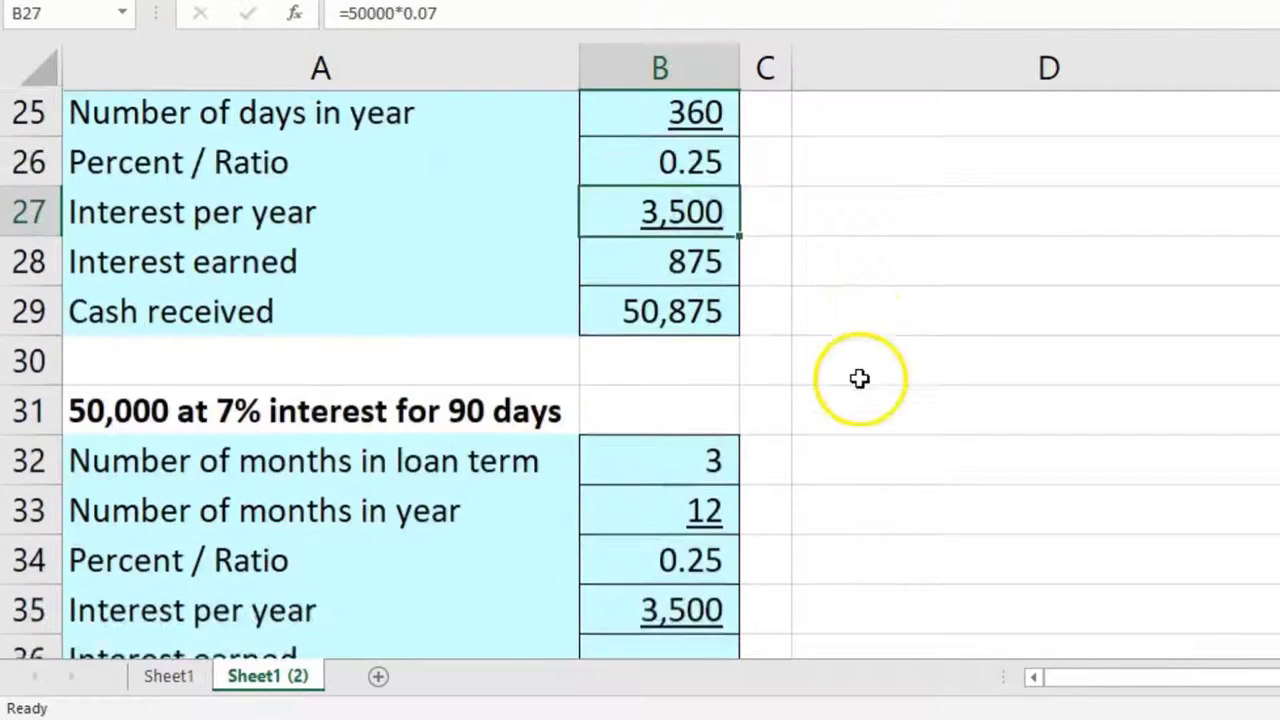
pyautogui.scroll(1, 780, 331)
# - Calculate the interest earned in B36 by multiplying the ratio by the interest per year with =B34*B35
pyautogui.click(706, 418)
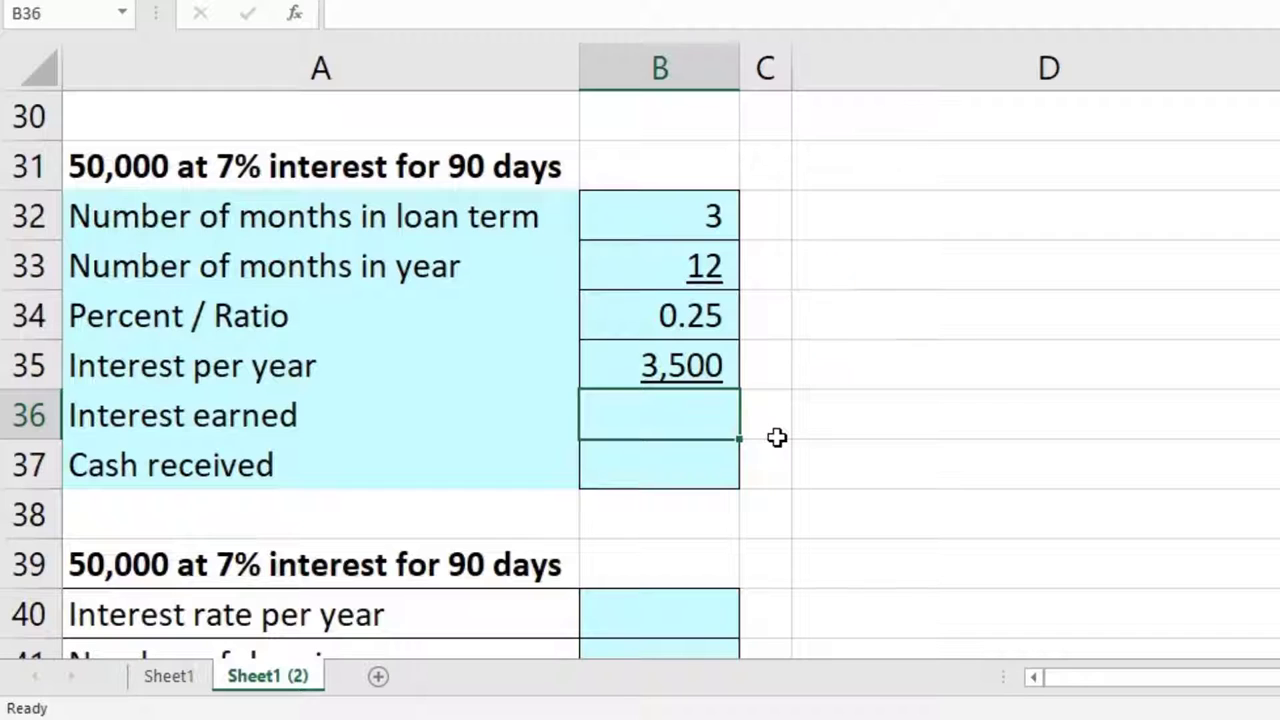
pyautogui.write('=')
pyautogui.click(684, 318)
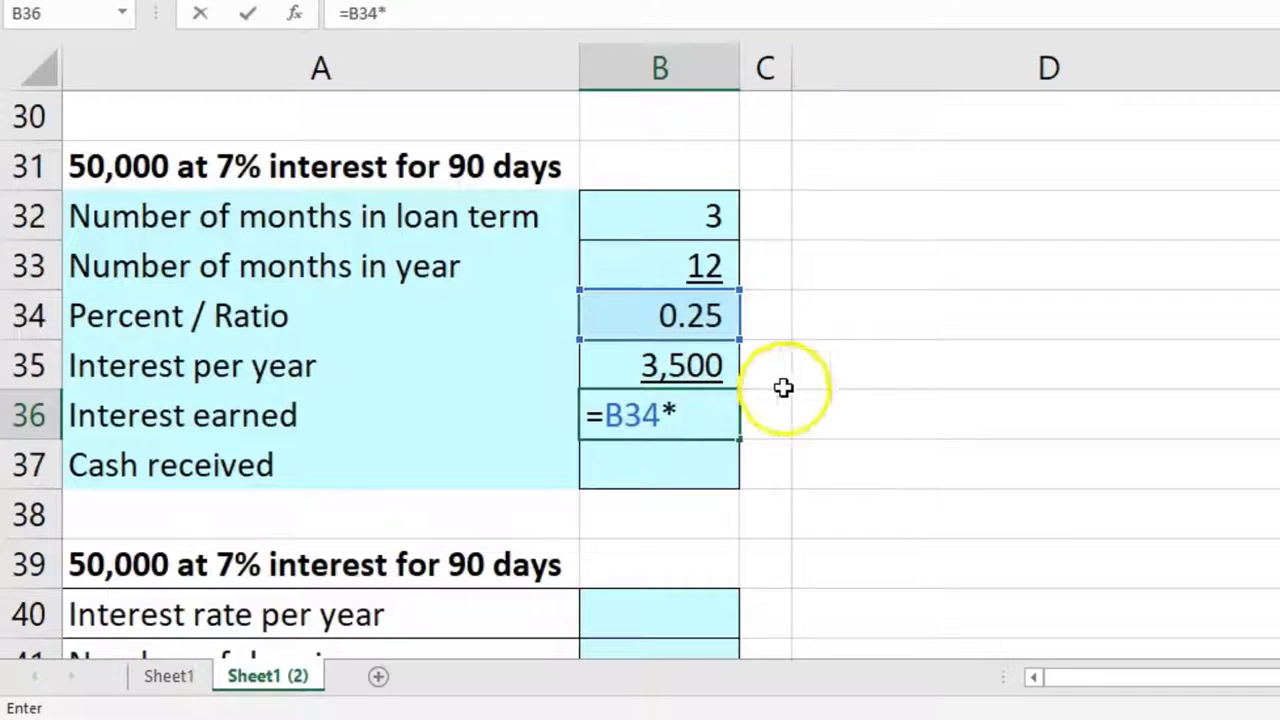
pyautogui.write('*')
pyautogui.click(722, 366)
pyautogui.press('Return')
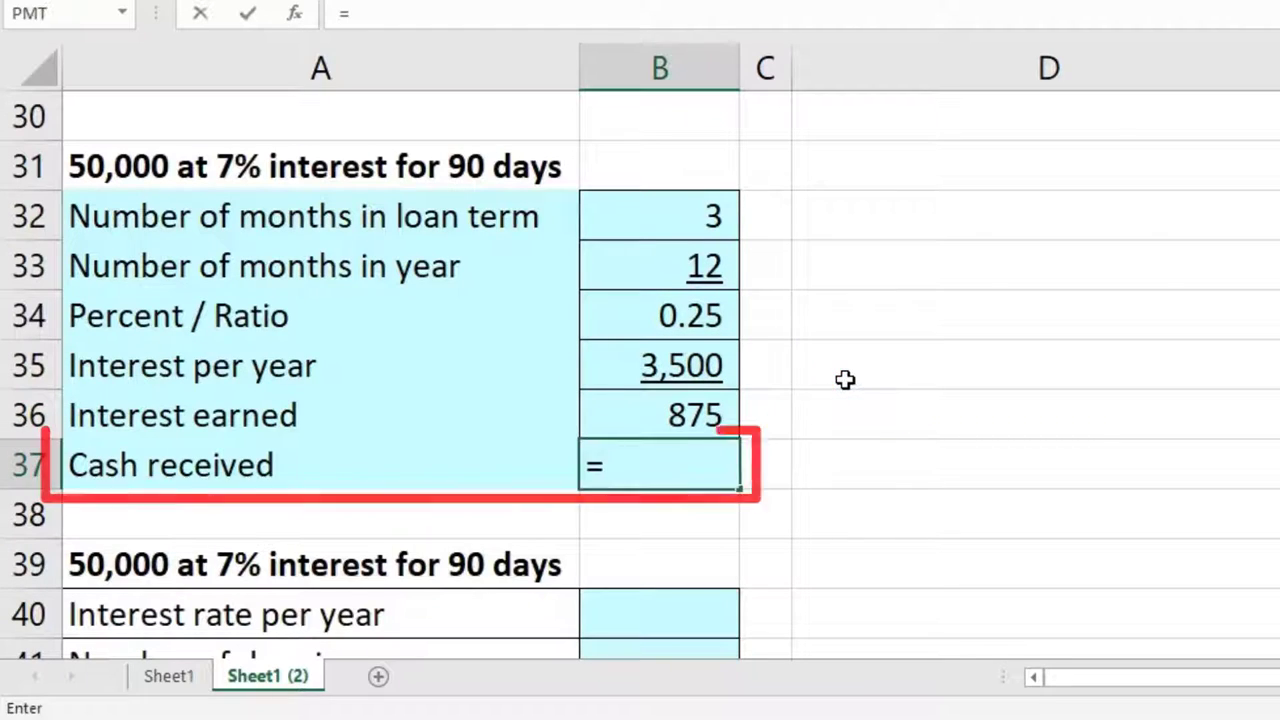
# - Calculate the cash received in B37 by adding the interest earned to the loan with =50000+B36
pyautogui.write('=50')
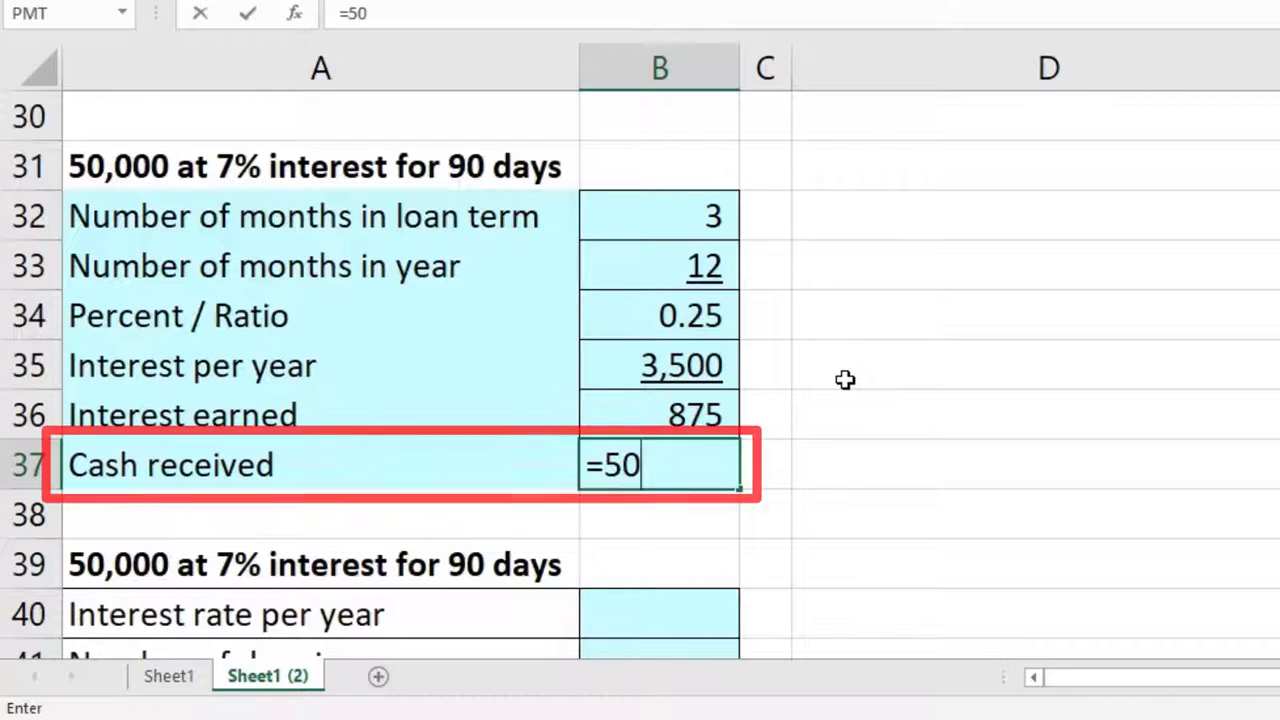
pyautogui.write('000+')
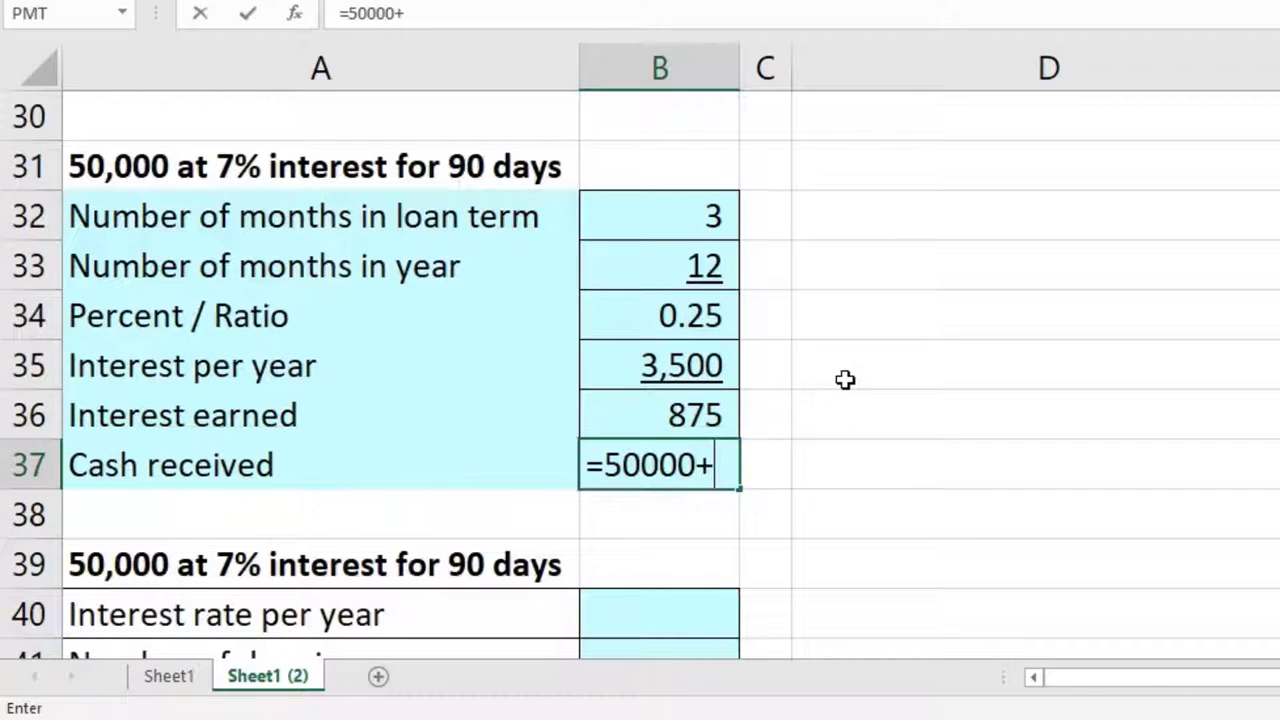
pyautogui.click(730, 420)
pyautogui.press('Return')
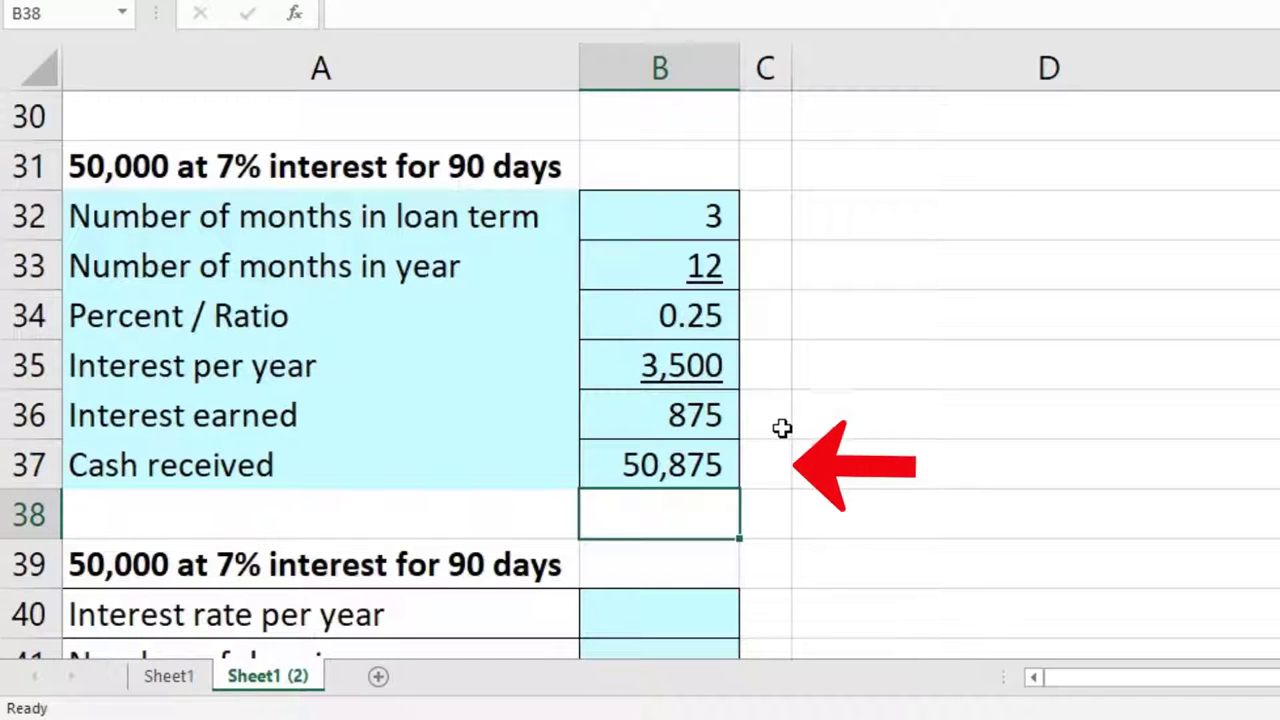
# - In the table starting at row 39, enter 7% as the interest rate per year in B40 and 12 as the months in year in B41
pyautogui.scroll(-3, 781, 428)
pyautogui.click(628, 270)
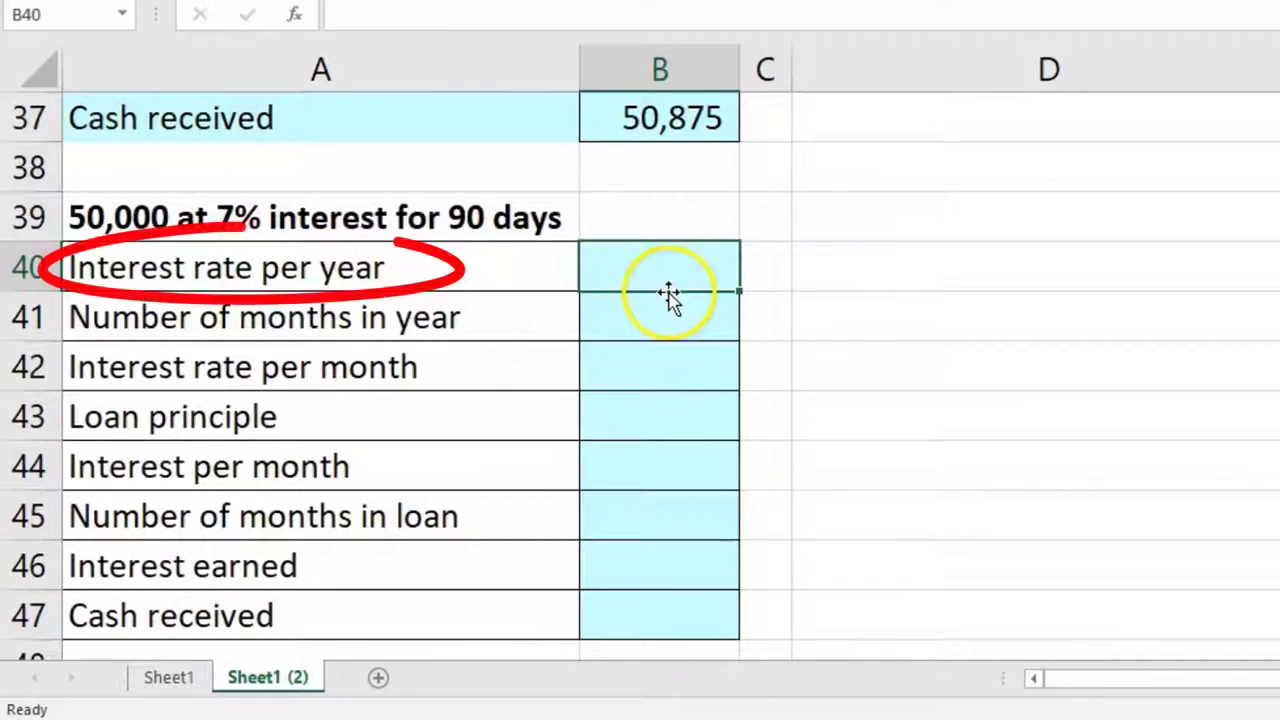
pyautogui.write('7%')
pyautogui.press('Return')
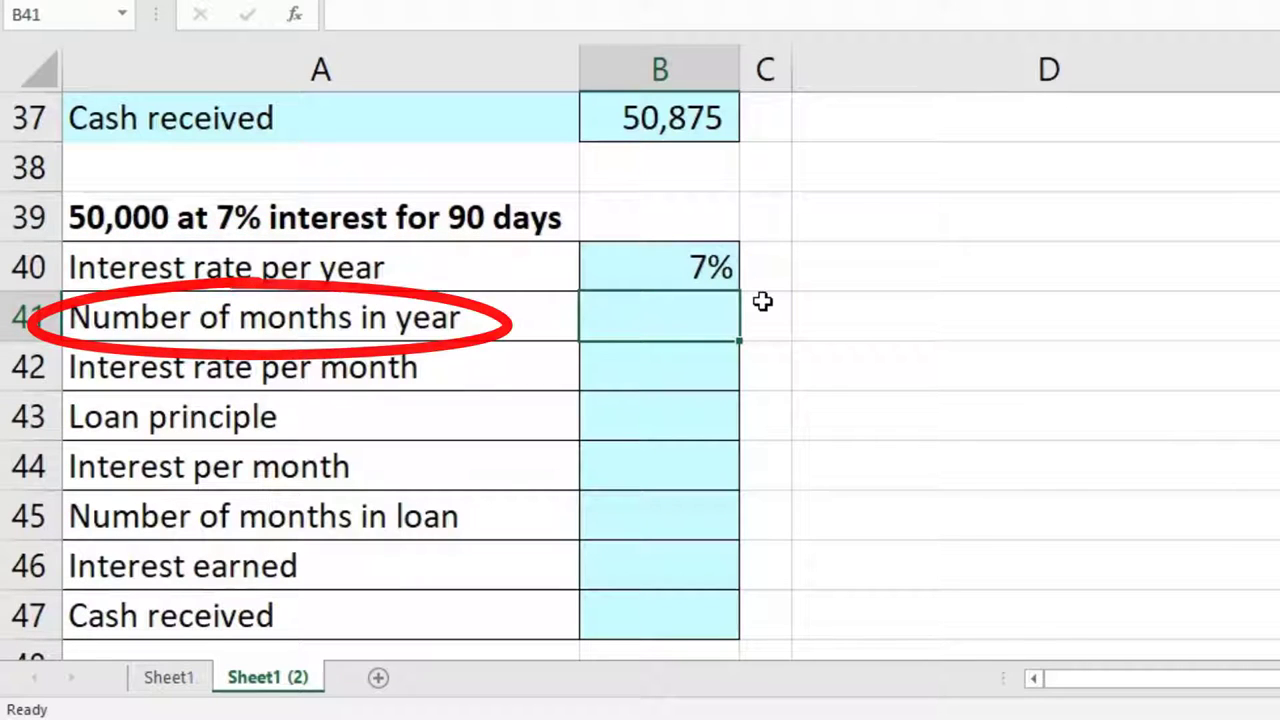
pyautogui.write('12')
pyautogui.press('Return')
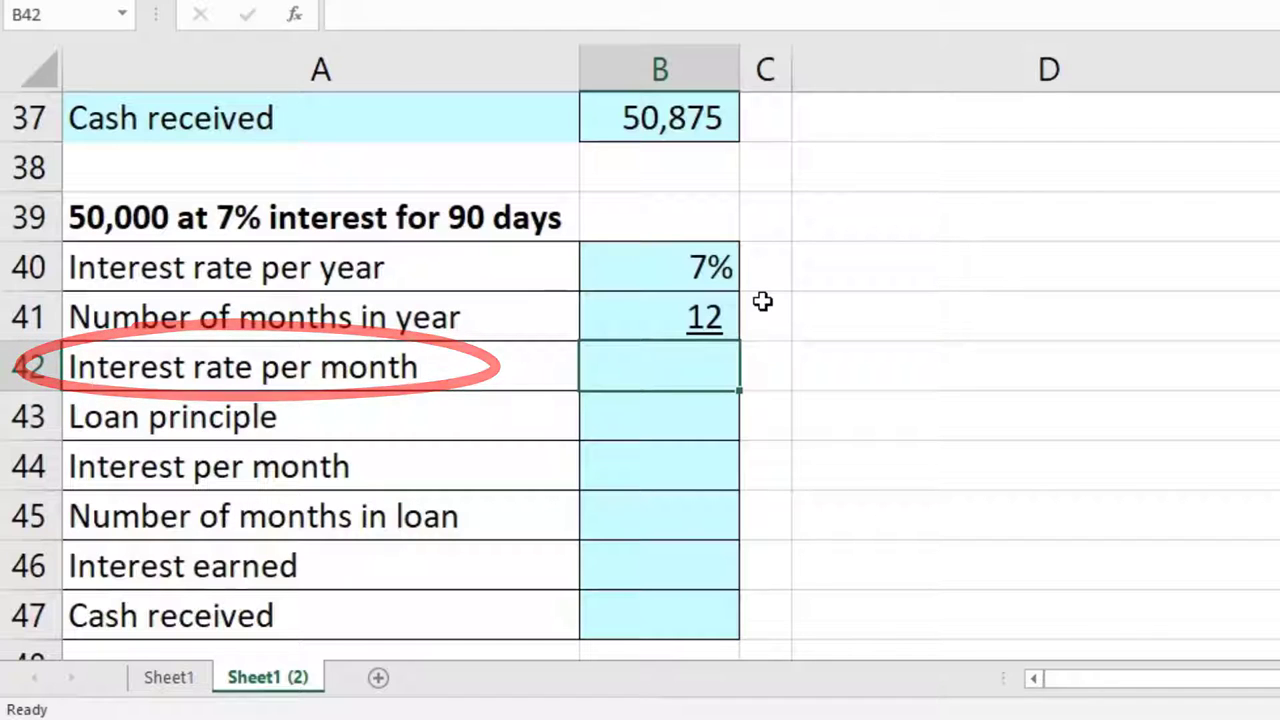
# - Calculate the interest rate per month in B42 by dividing the yearly rate by the months with =B40/B41
pyautogui.write('=')
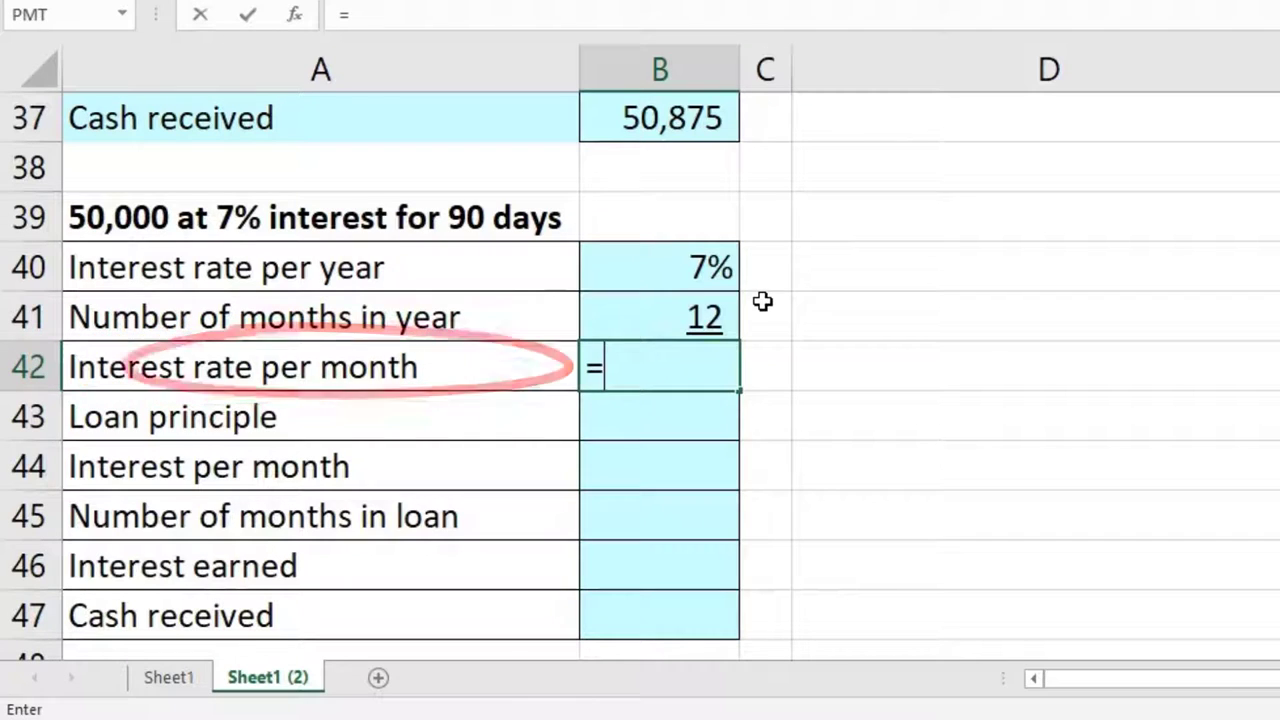
pyautogui.click(711, 275)
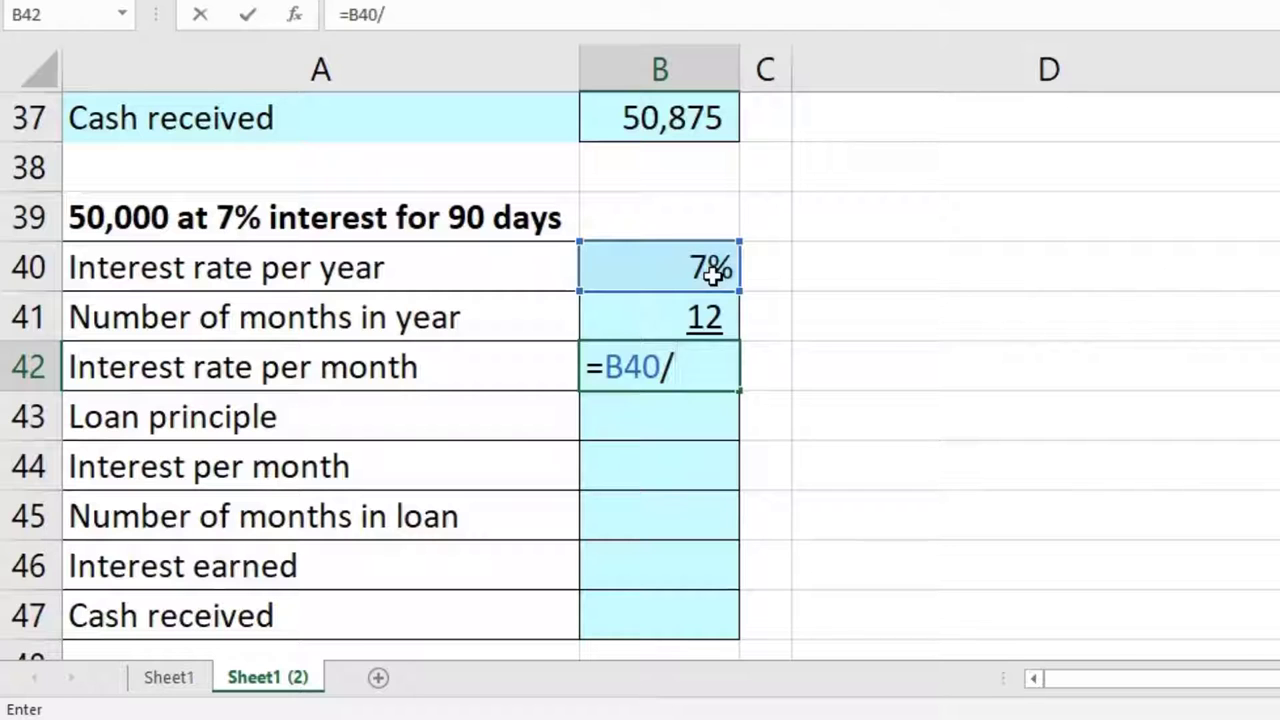
pyautogui.write('/')
pyautogui.click(704, 317)
pyautogui.press('Return')
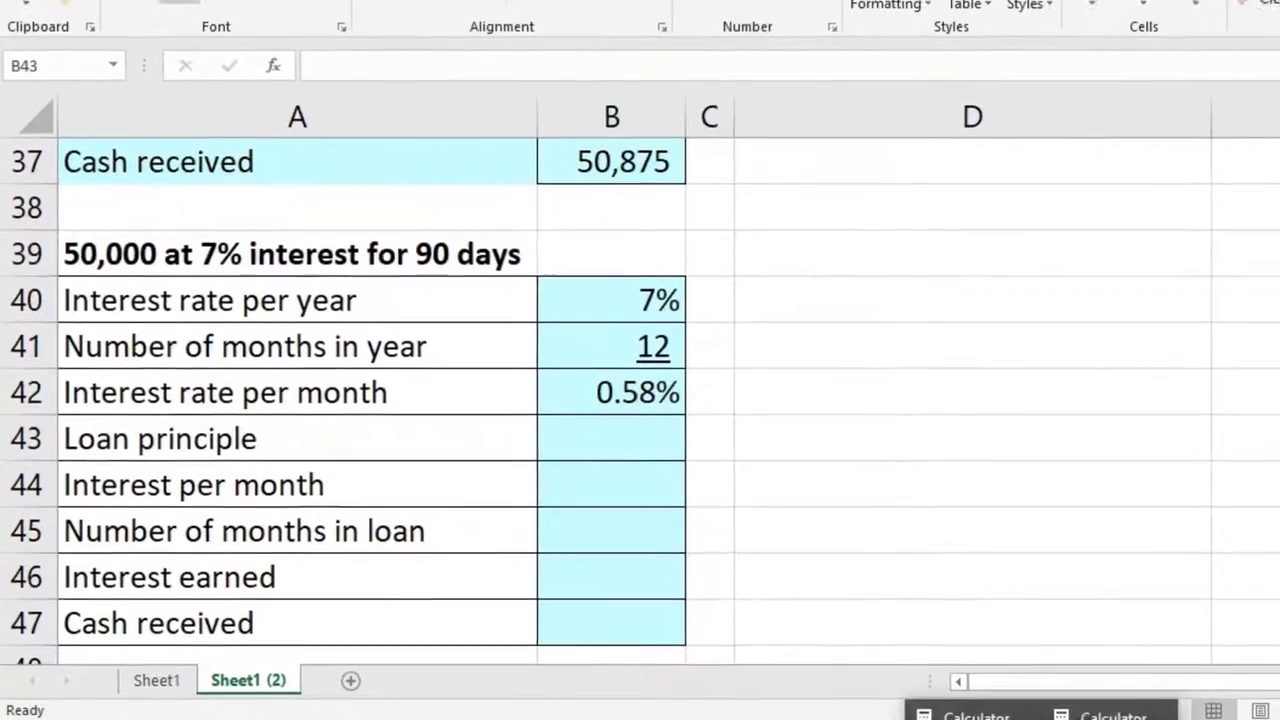
# - Switch to Calculator to check the monthly rate by dividing 0.07 by 12, and return to cell B42 in the Excel workbook
pyautogui.hotkey('alt', 'Tab')
pyautogui.click(1038, 448)
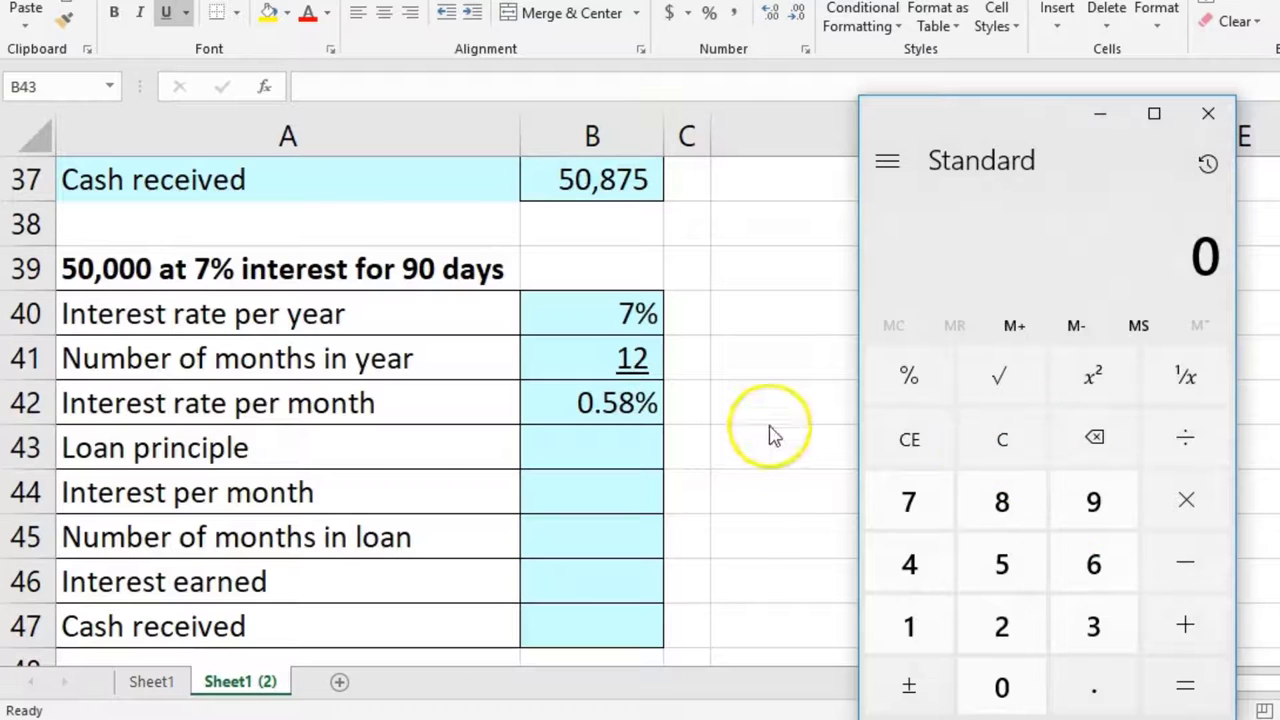
pyautogui.write('0.07')
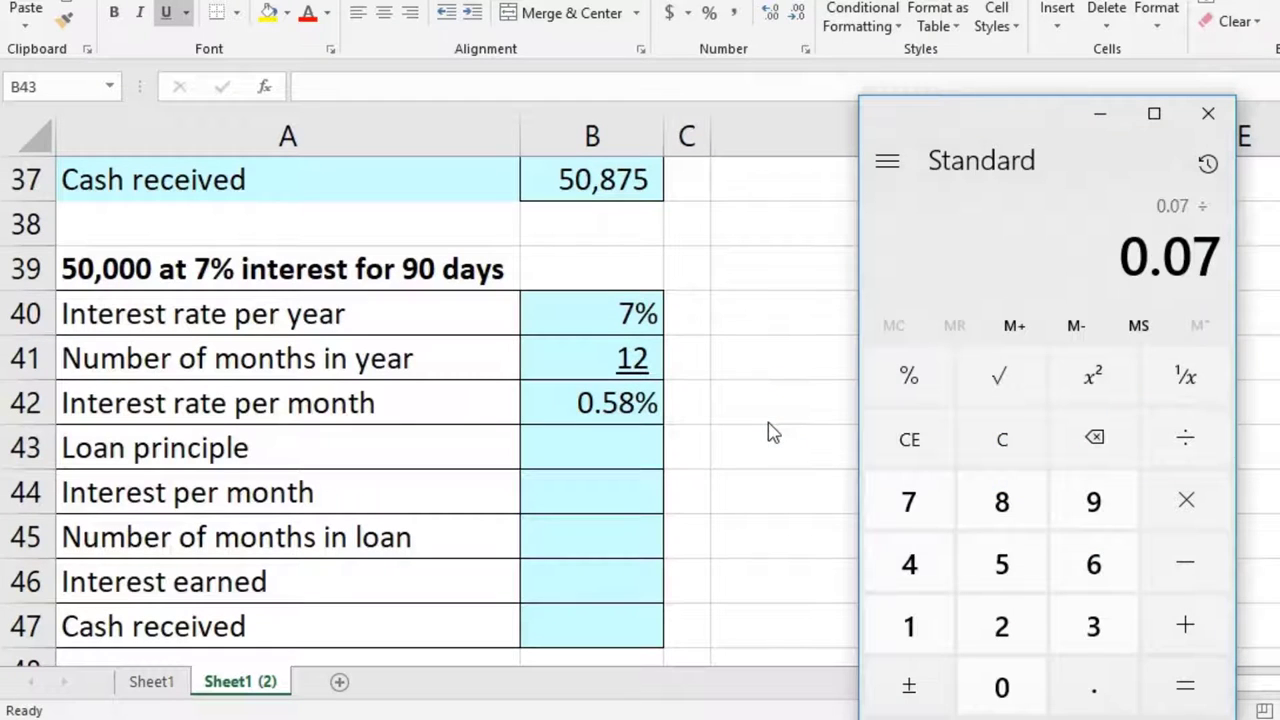
pyautogui.write('12')
pyautogui.press('Return')
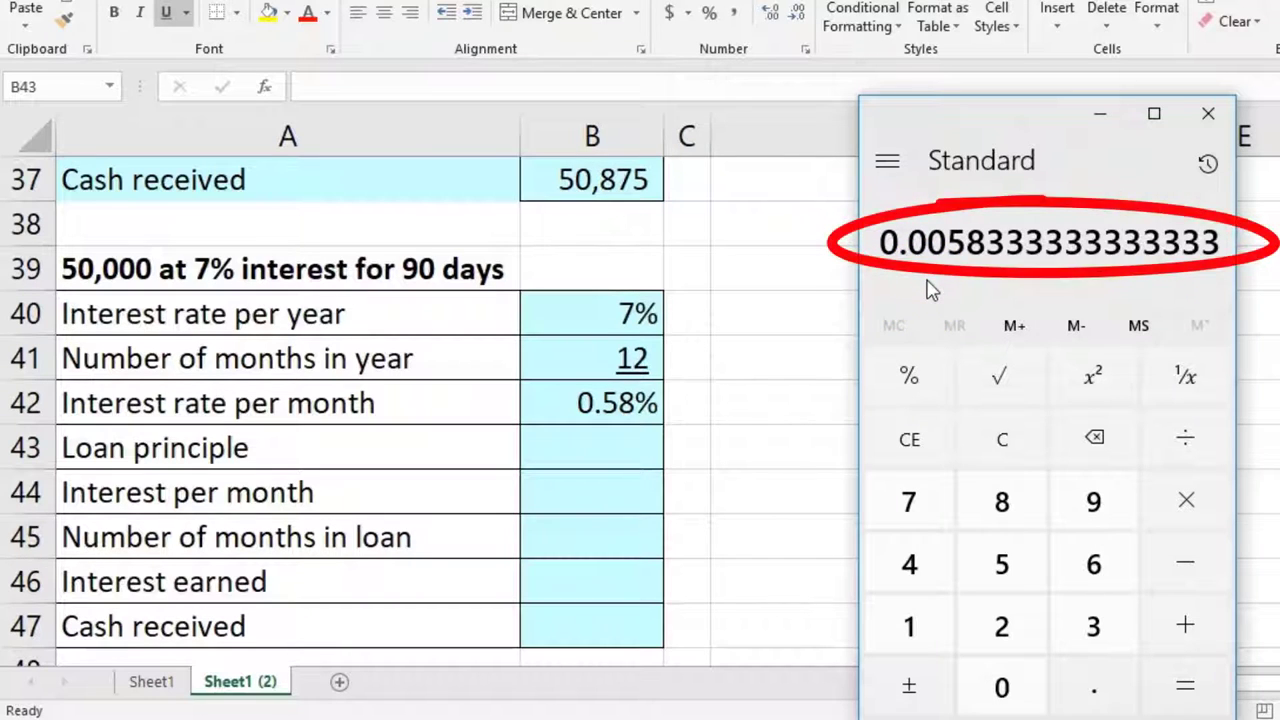
pyautogui.click(750, 390)
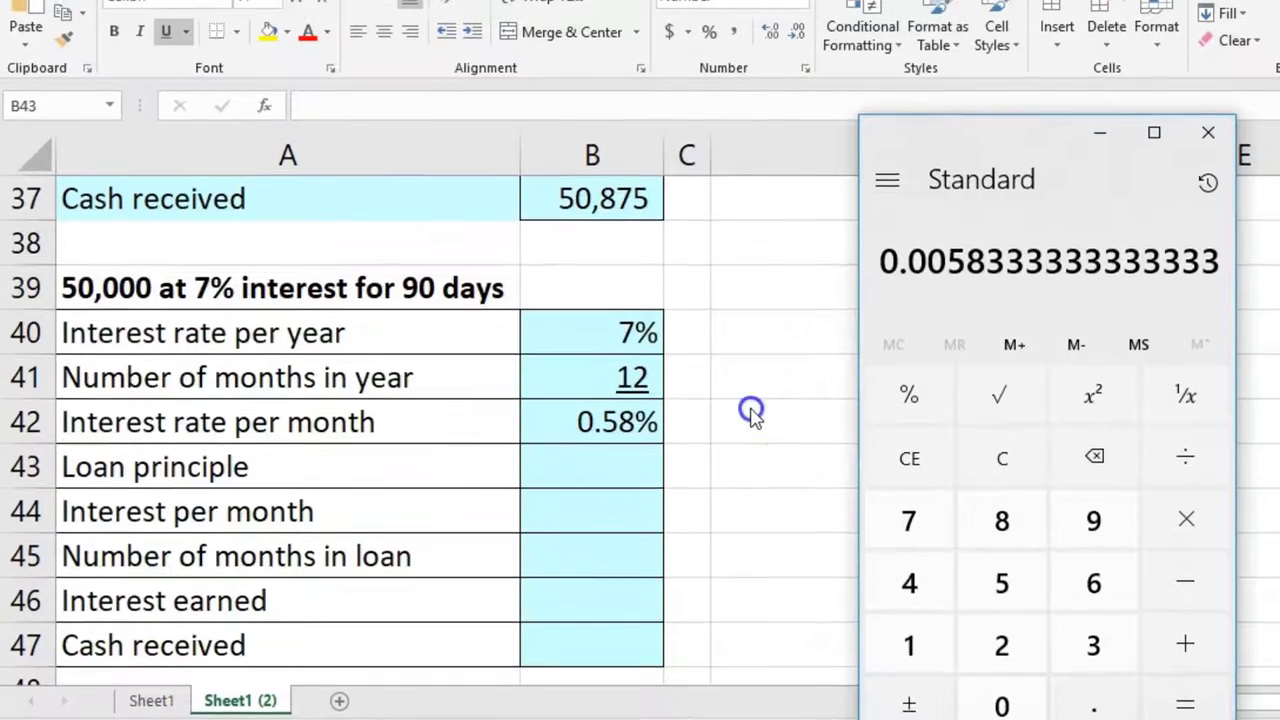
pyautogui.click(620, 481)
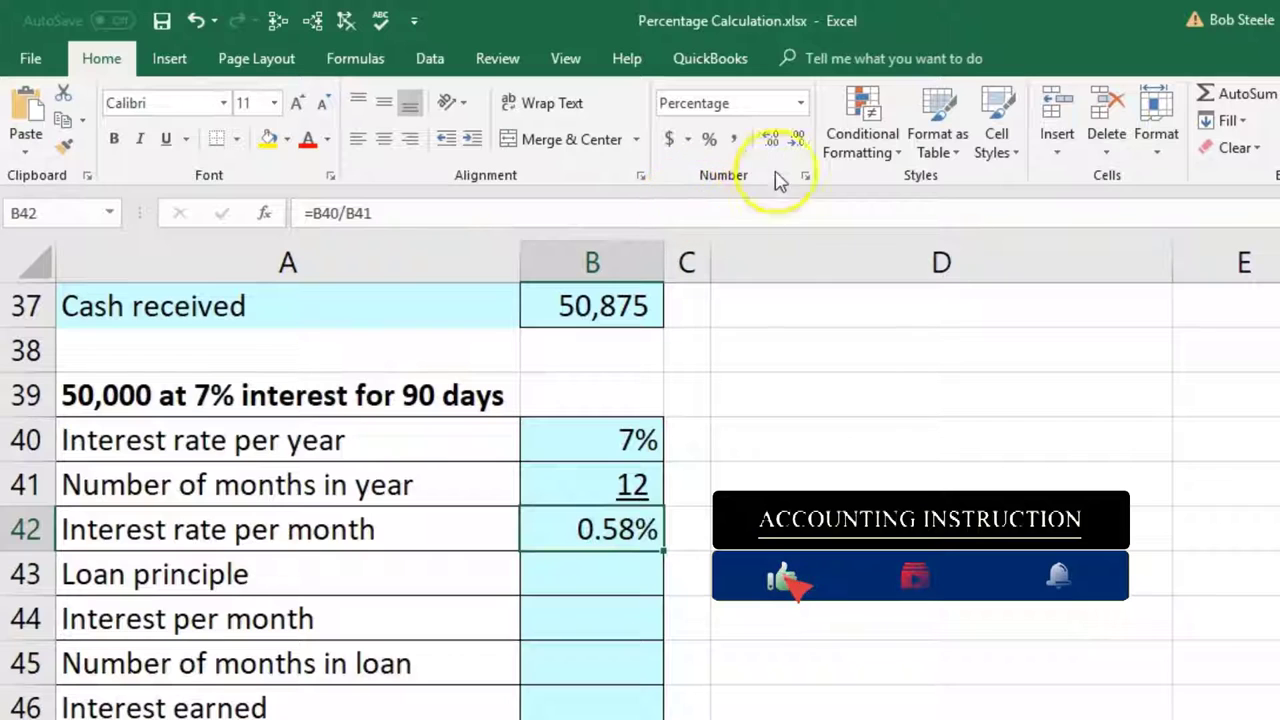
# - Show extra decimal places for the monthly interest rate in B42, and restore the format to two decimals
pyautogui.click(796, 145)
pyautogui.click(768, 143)
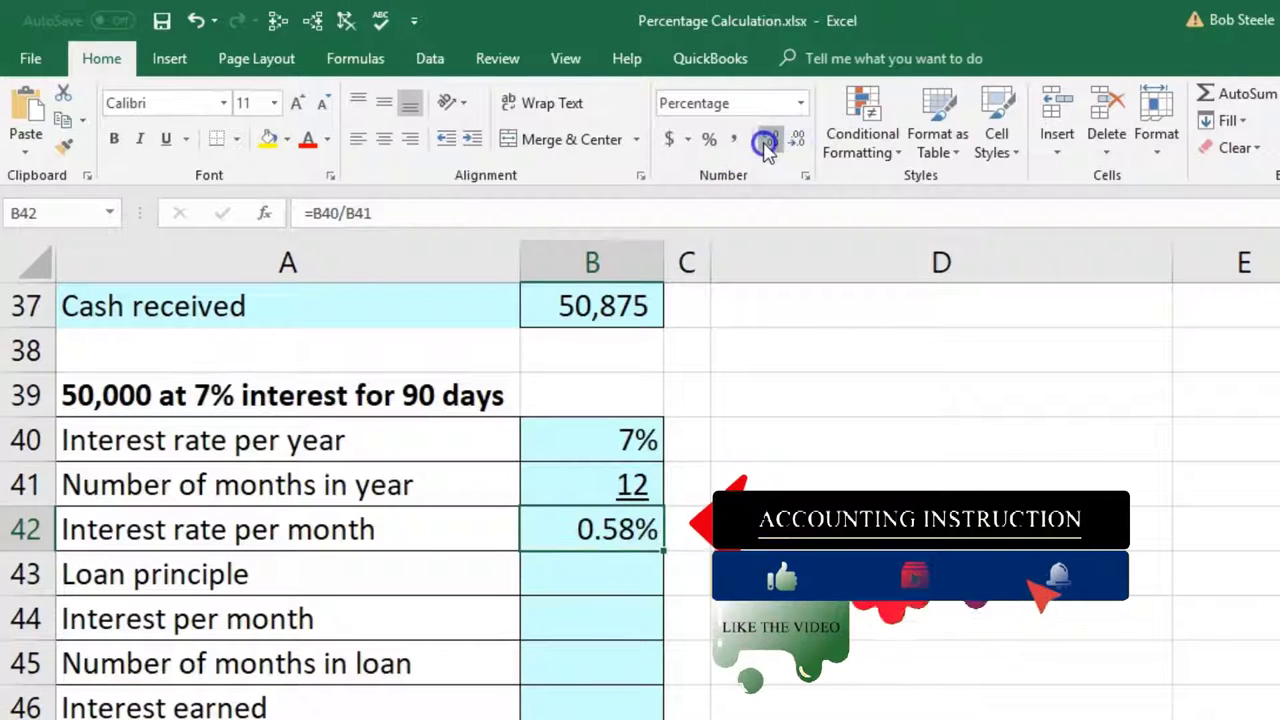
pyautogui.click(768, 143)
pyautogui.click(768, 143)
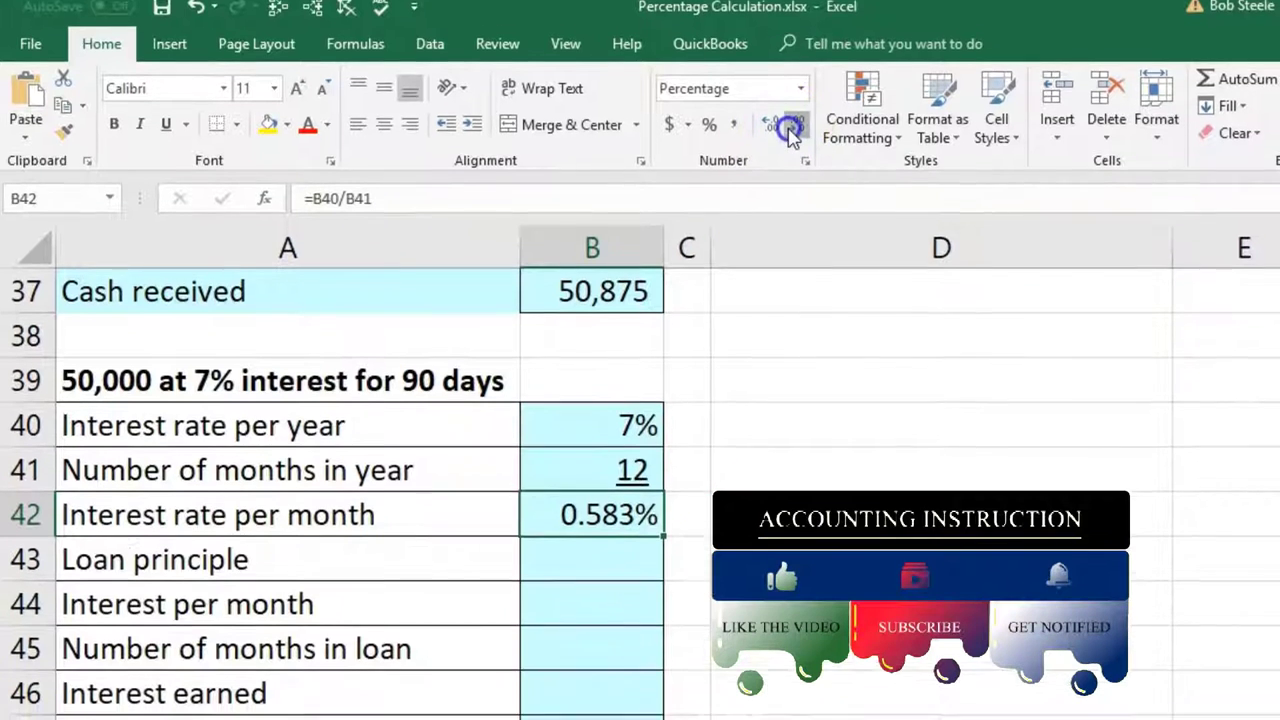
pyautogui.click(790, 143)
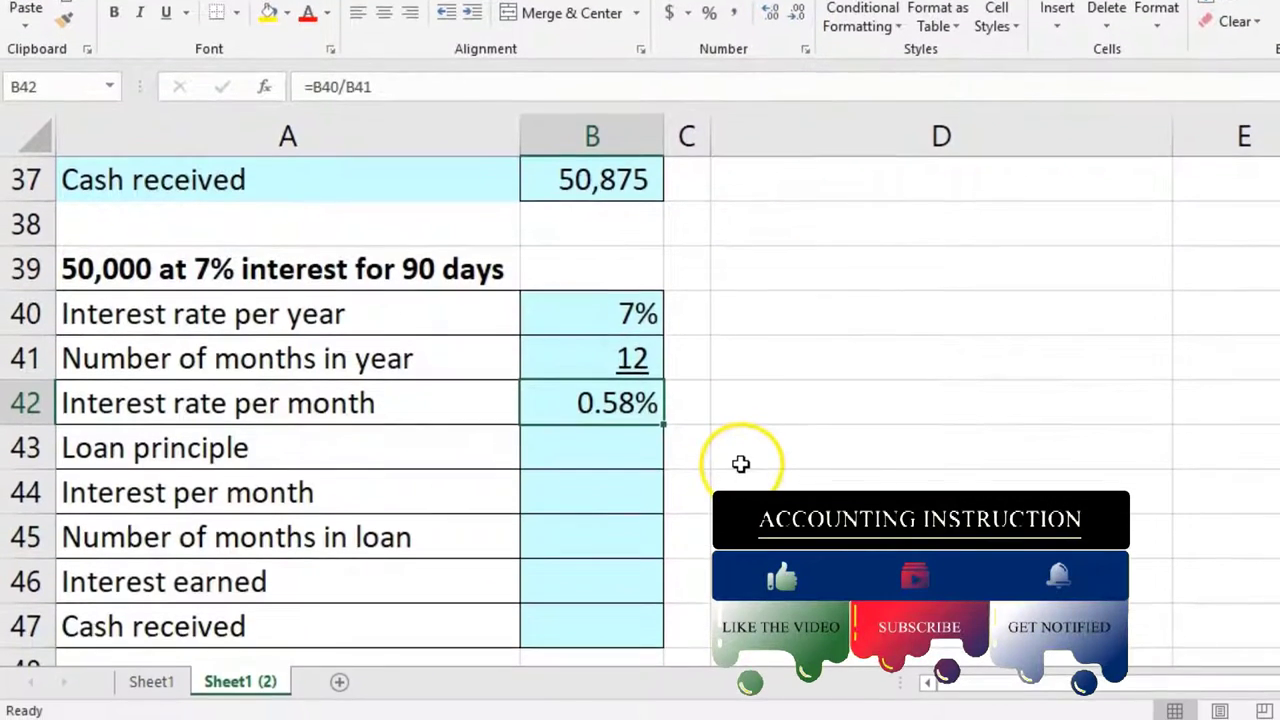
# - Enter 50,000 as the loan principle in B43
pyautogui.click(651, 450)
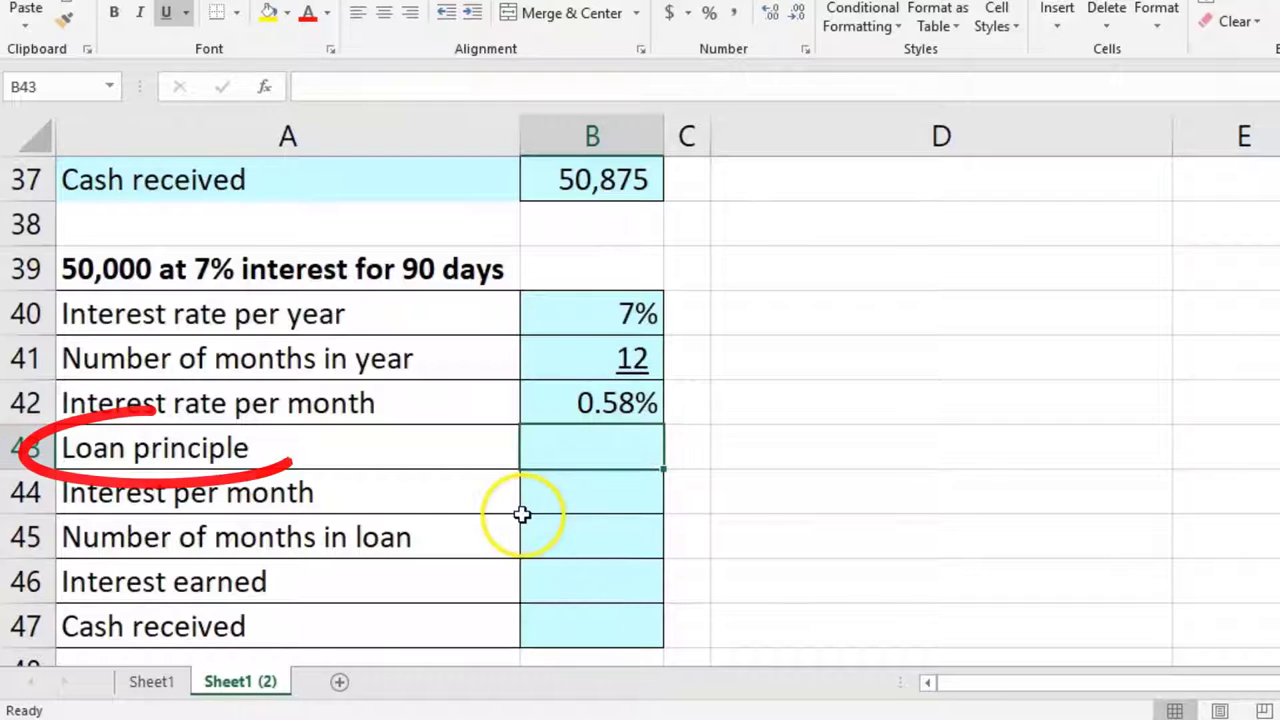
pyautogui.write('50')
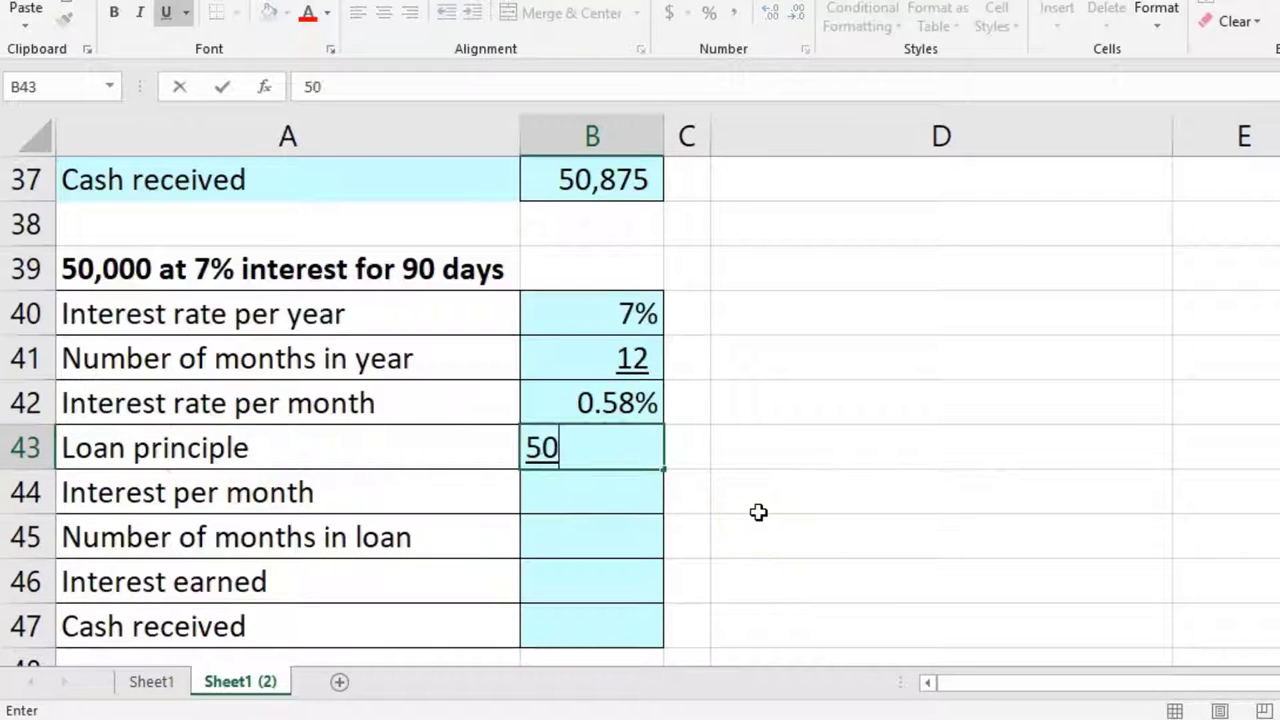
pyautogui.write(',000')
pyautogui.press('Return')
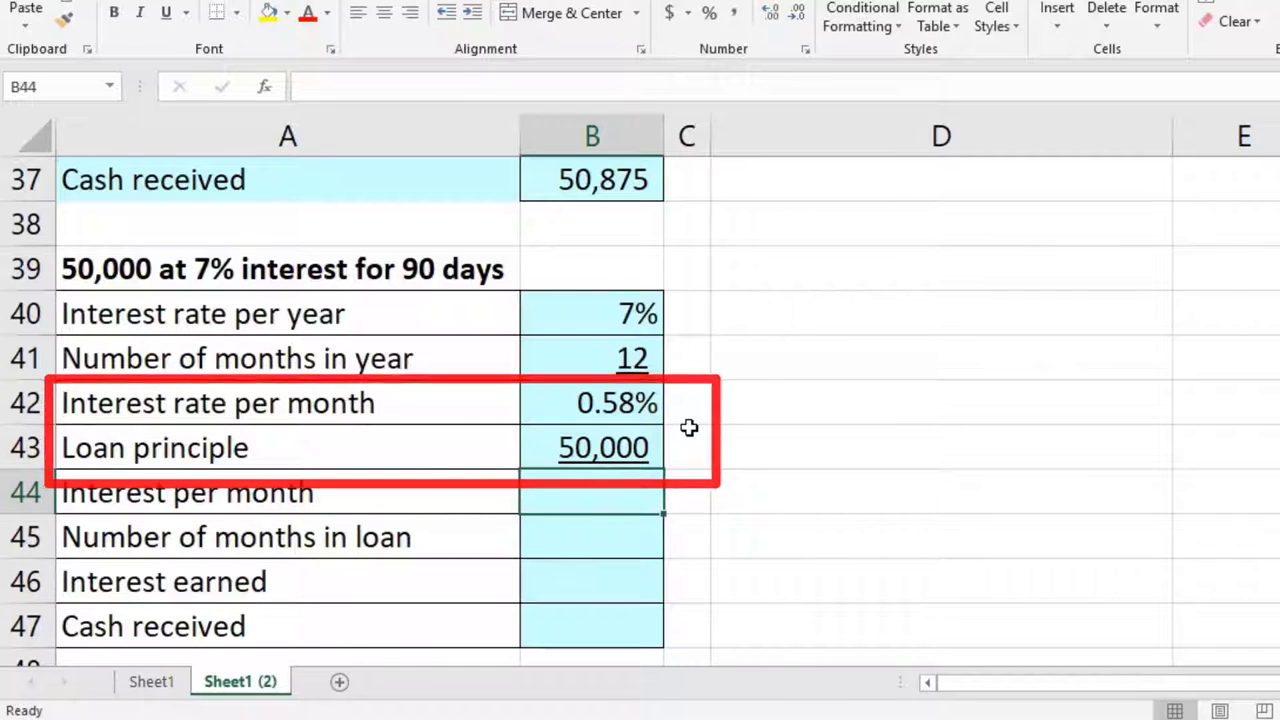
# - Calculate the interest per month in B44 by multiplying the monthly rate by the loan principle with =B42*B43
pyautogui.write('=')
pyautogui.click(641, 410)
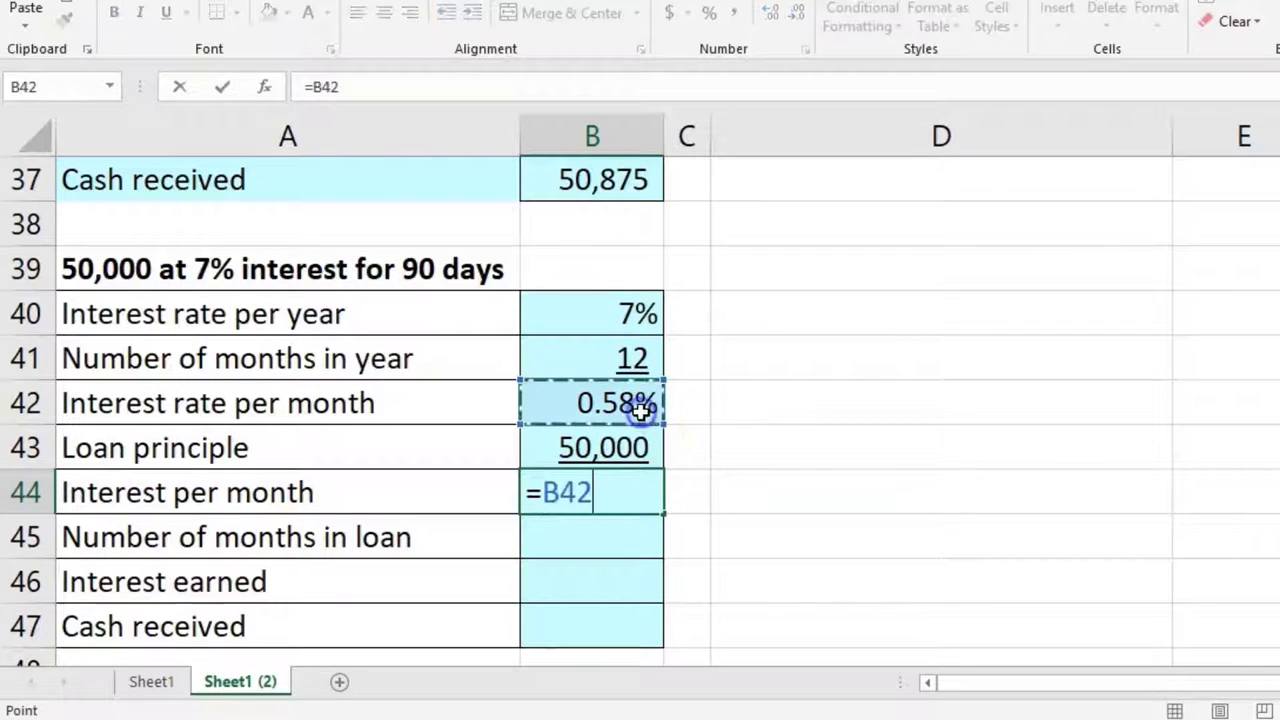
pyautogui.write('*')
pyautogui.click(631, 440)
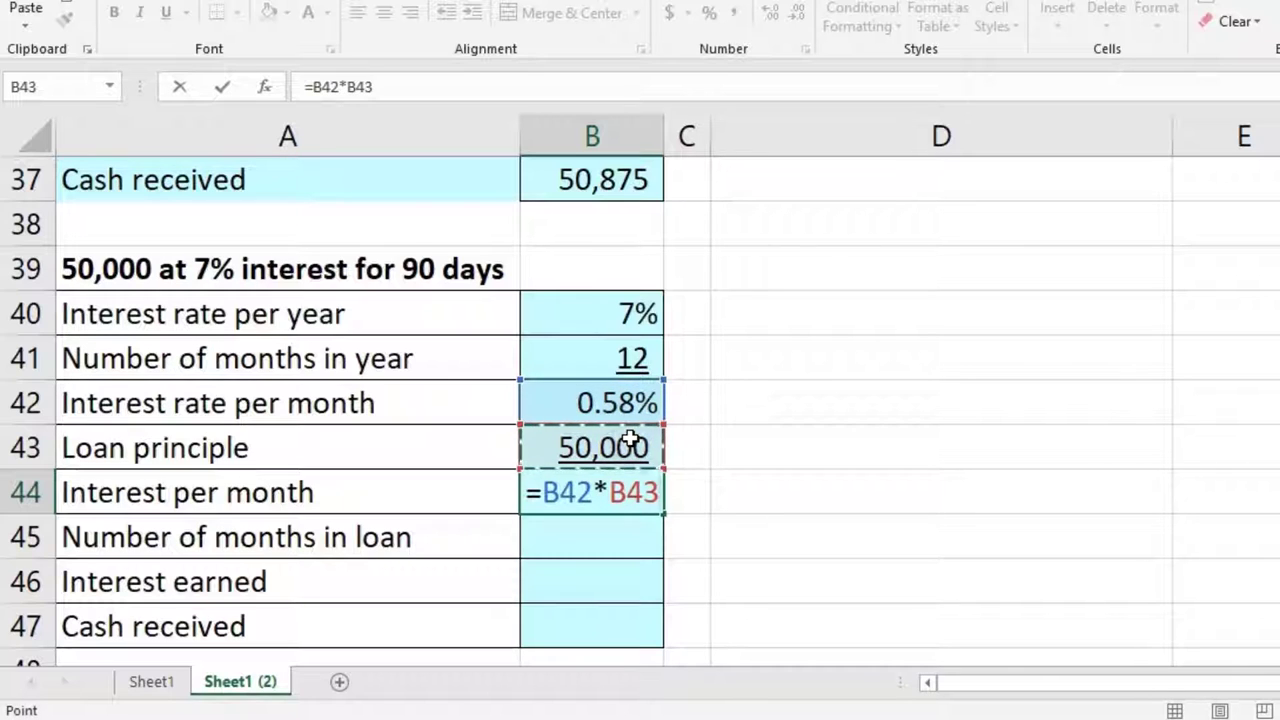
pyautogui.press('Return')
# - Show decimal places for the interest per month in B44, and restore the format to whole numbers
pyautogui.click(637, 492)
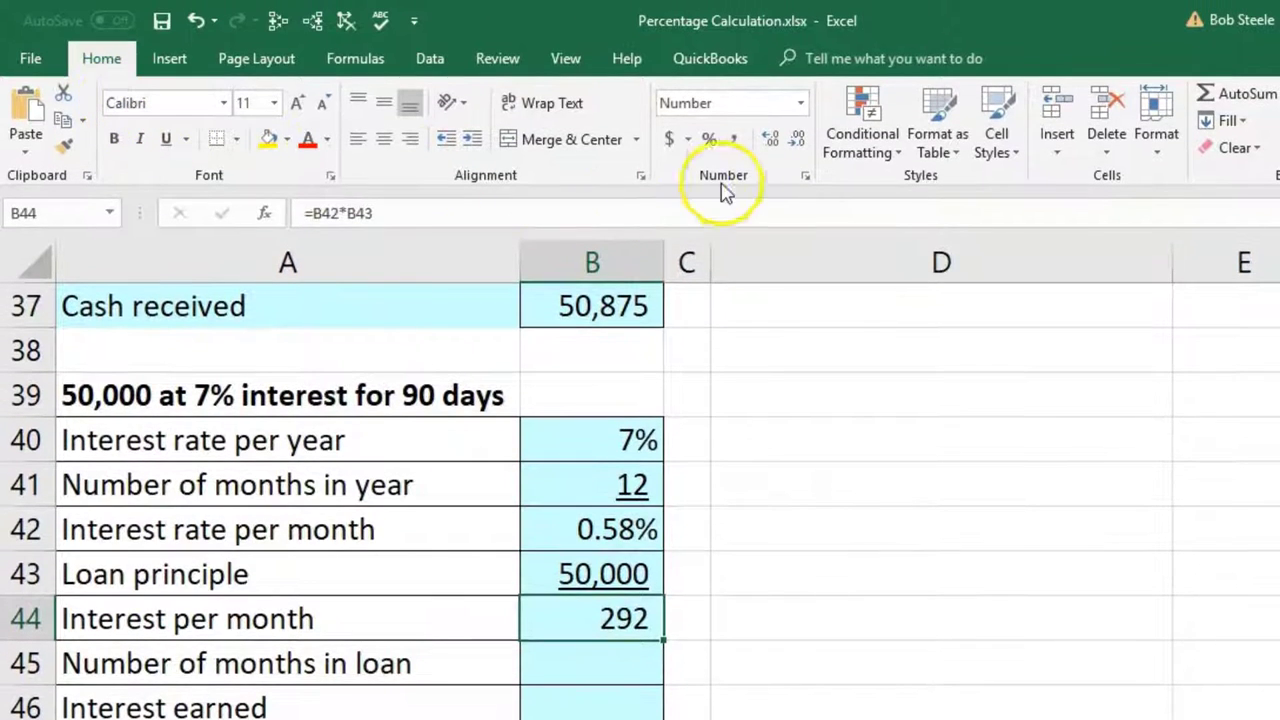
pyautogui.click(772, 139)
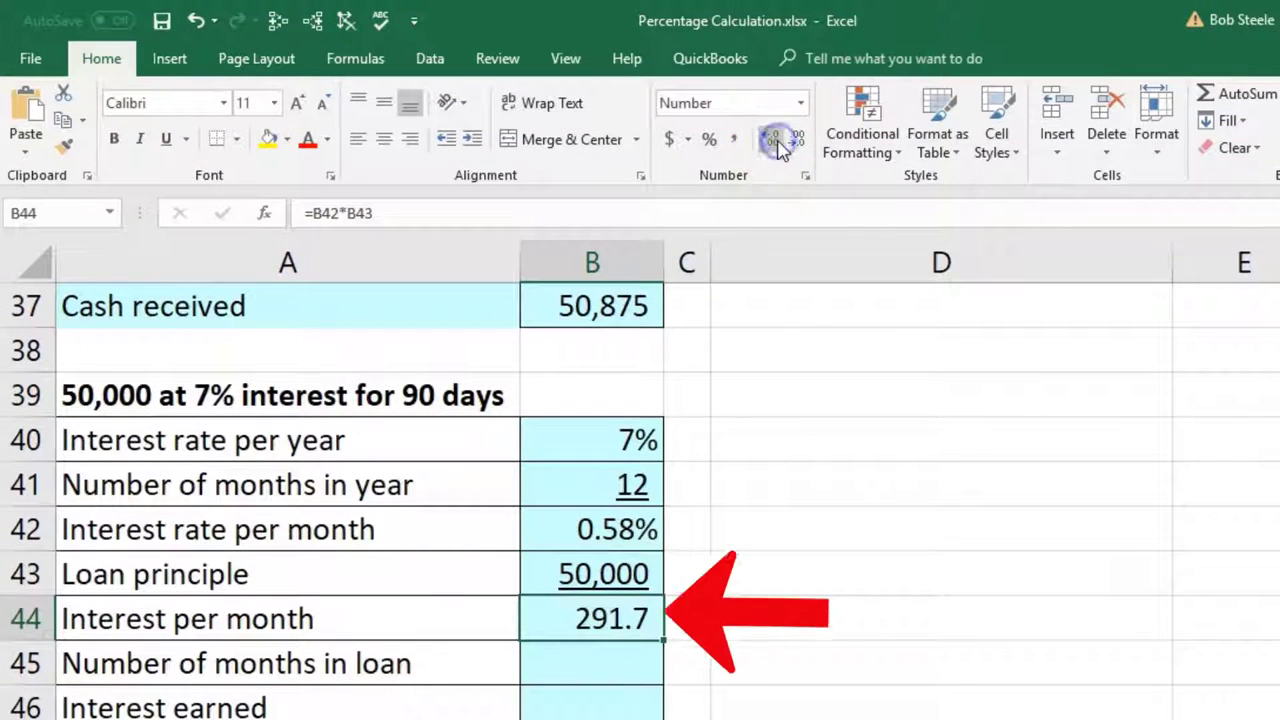
pyautogui.click(772, 139)
pyautogui.click(795, 141)
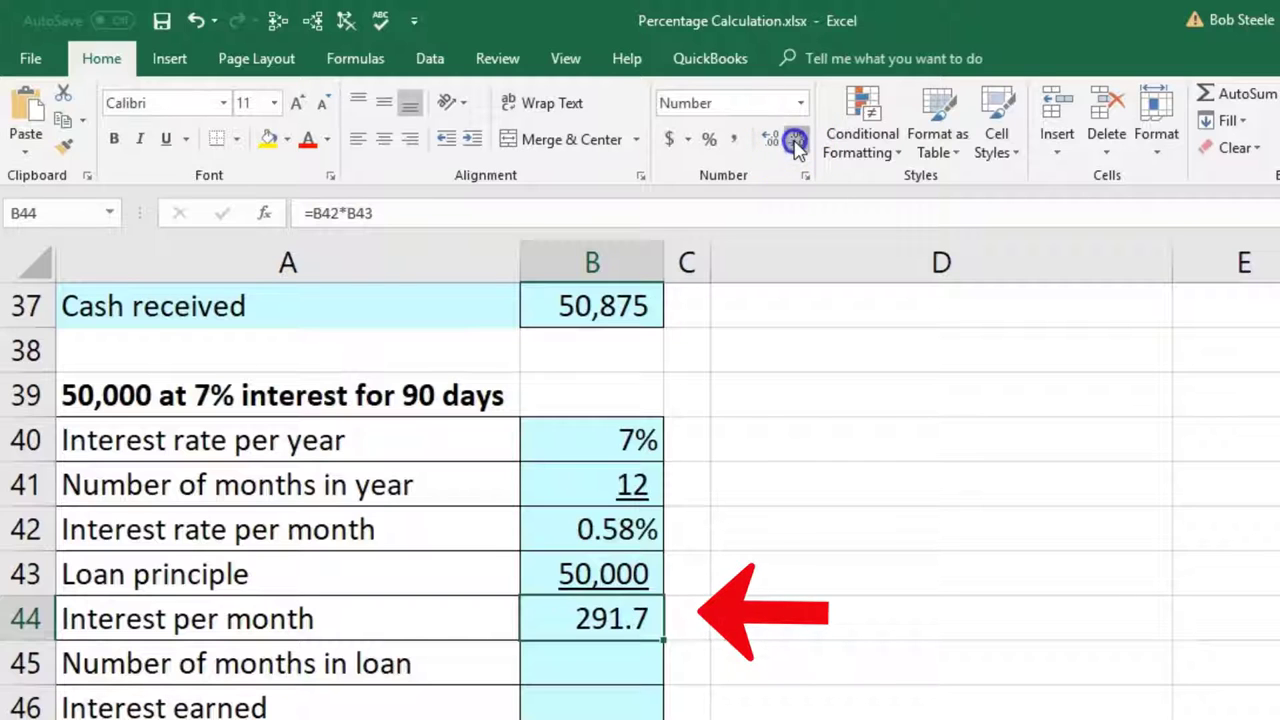
# - Calculate the number of months in the loan in B45 with =90/30
pyautogui.click(623, 668)
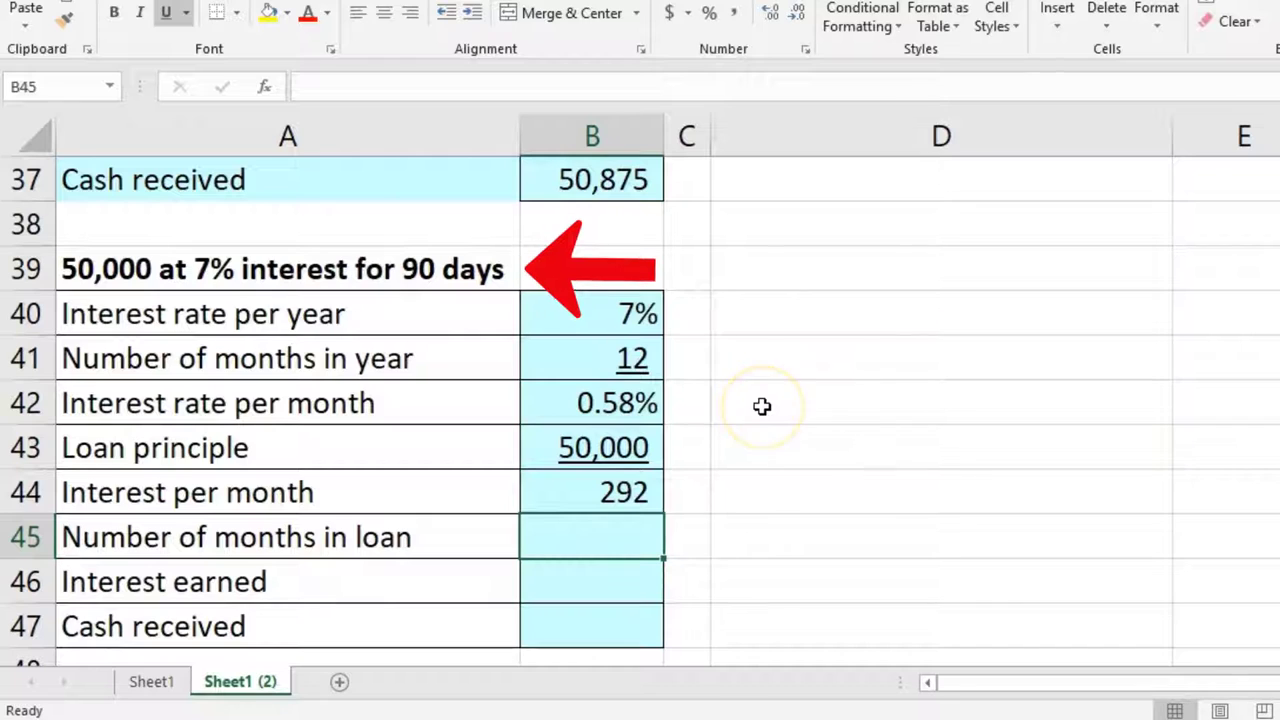
pyautogui.write('=90/30')
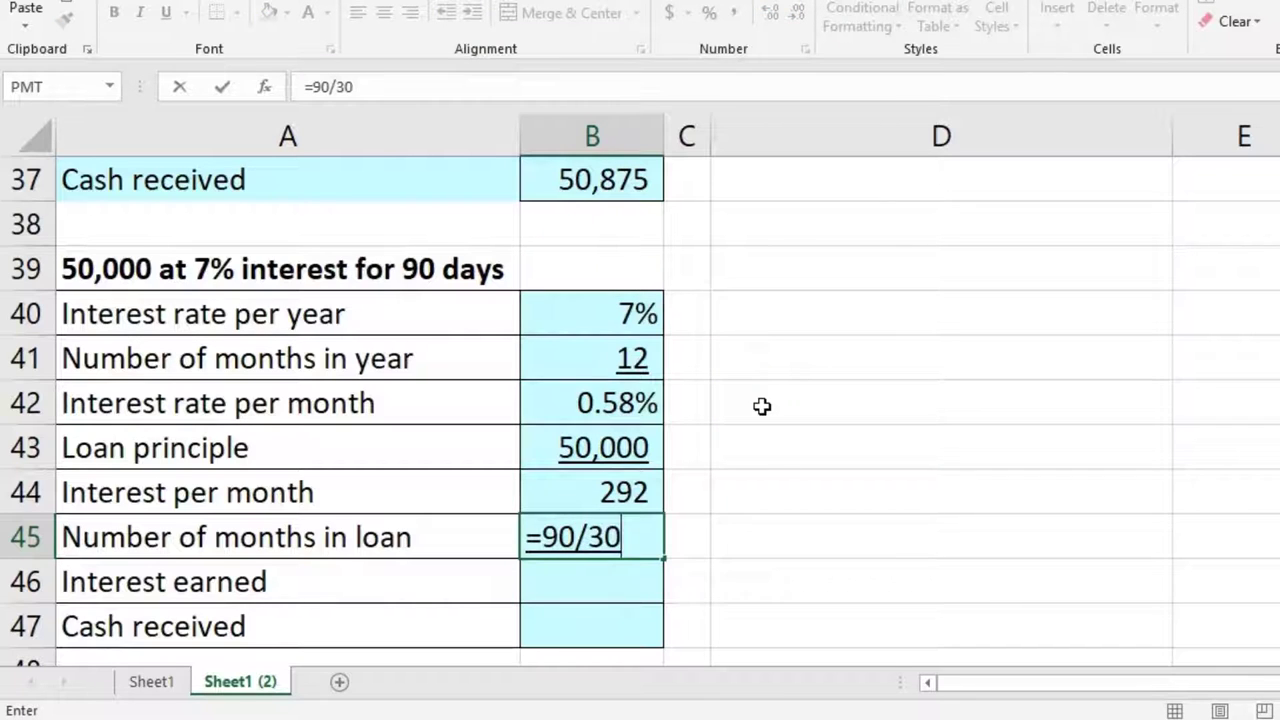
pyautogui.press('Return')
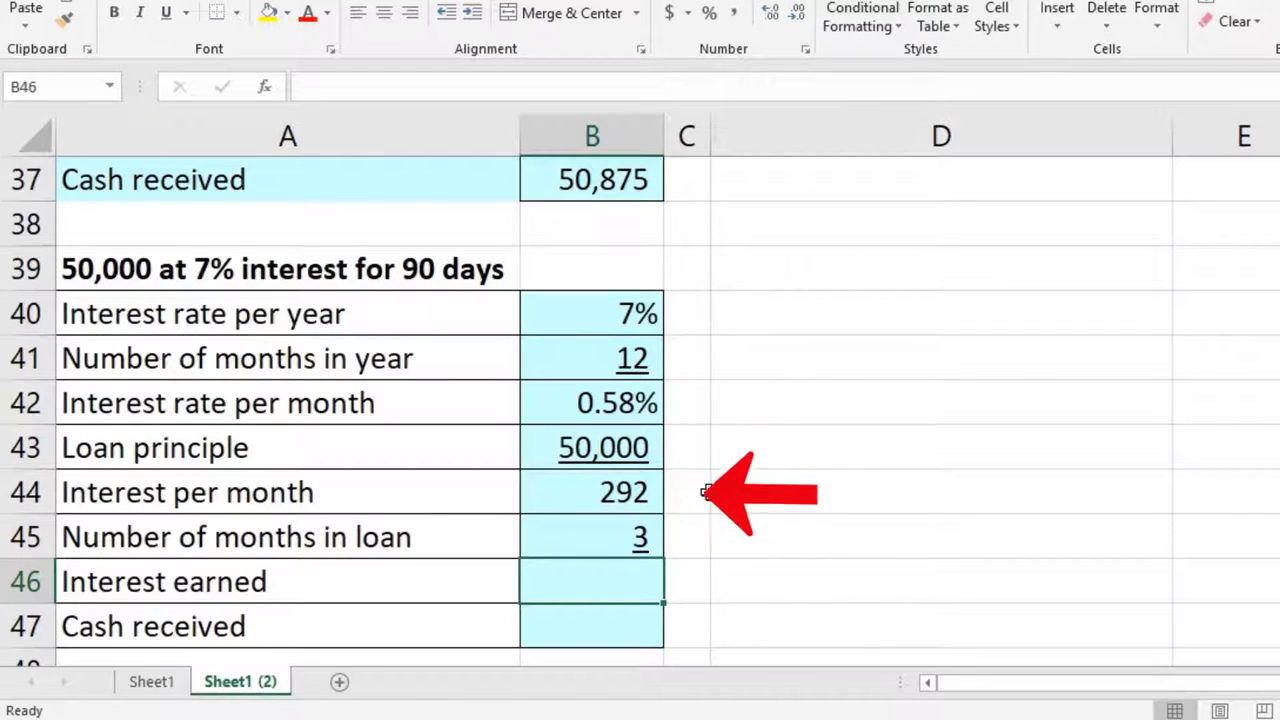
# - Calculate the interest earned in B46 by multiplying the interest per month by the months in the loan with =B44*B45
pyautogui.write('=')
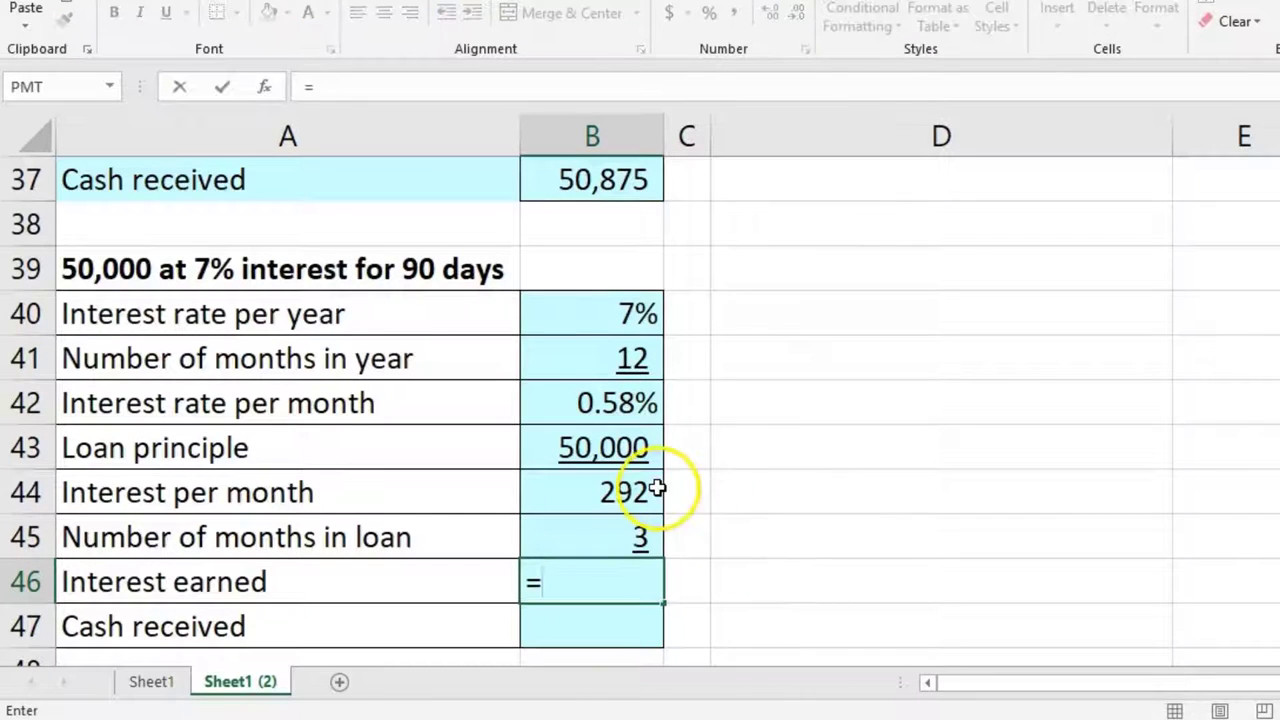
pyautogui.click(660, 486)
pyautogui.write('*')
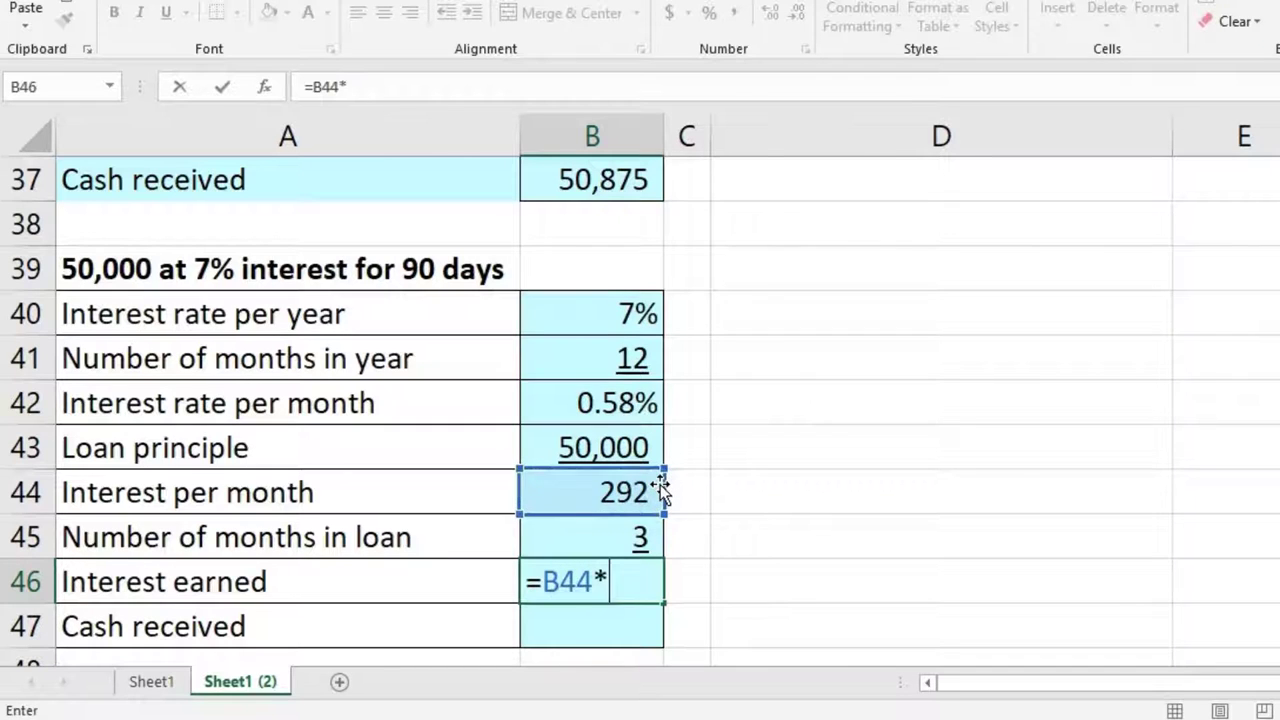
pyautogui.click(636, 533)
pyautogui.press('Return')
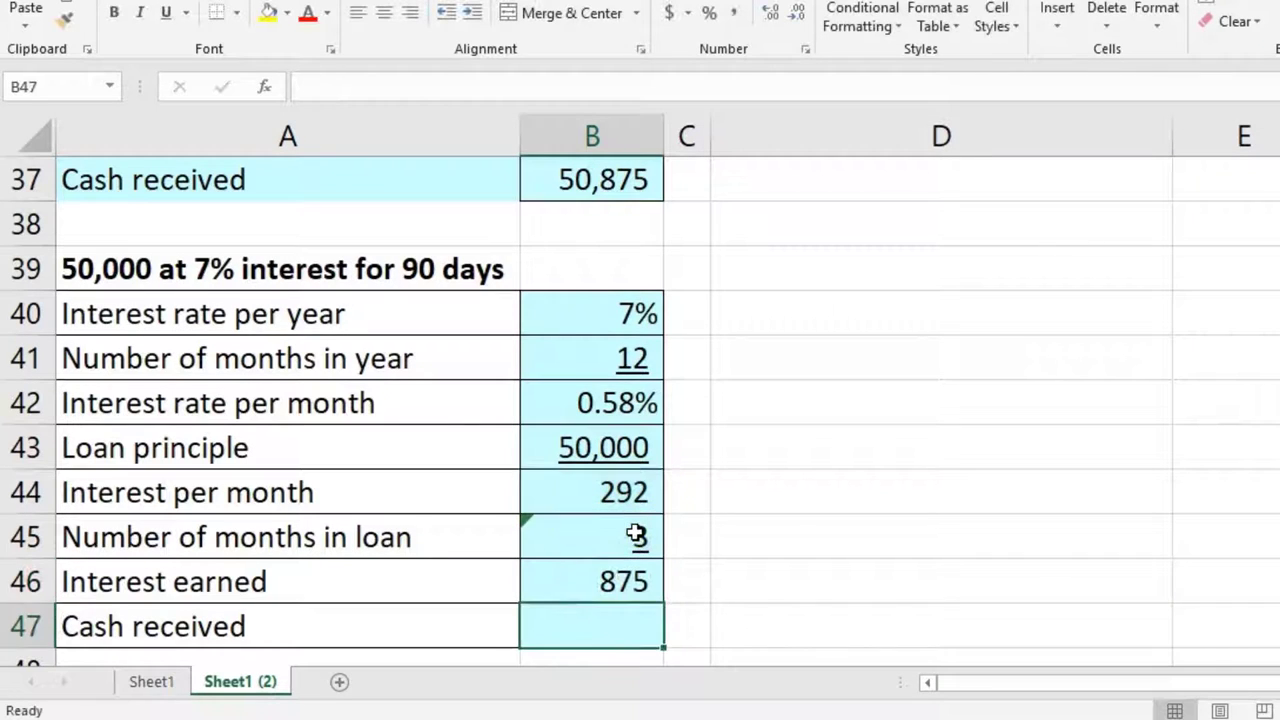
# - Calculate the cash received in B47 by adding the interest earned to the loan with =50000+B46
pyautogui.scroll(1, 634, 525)
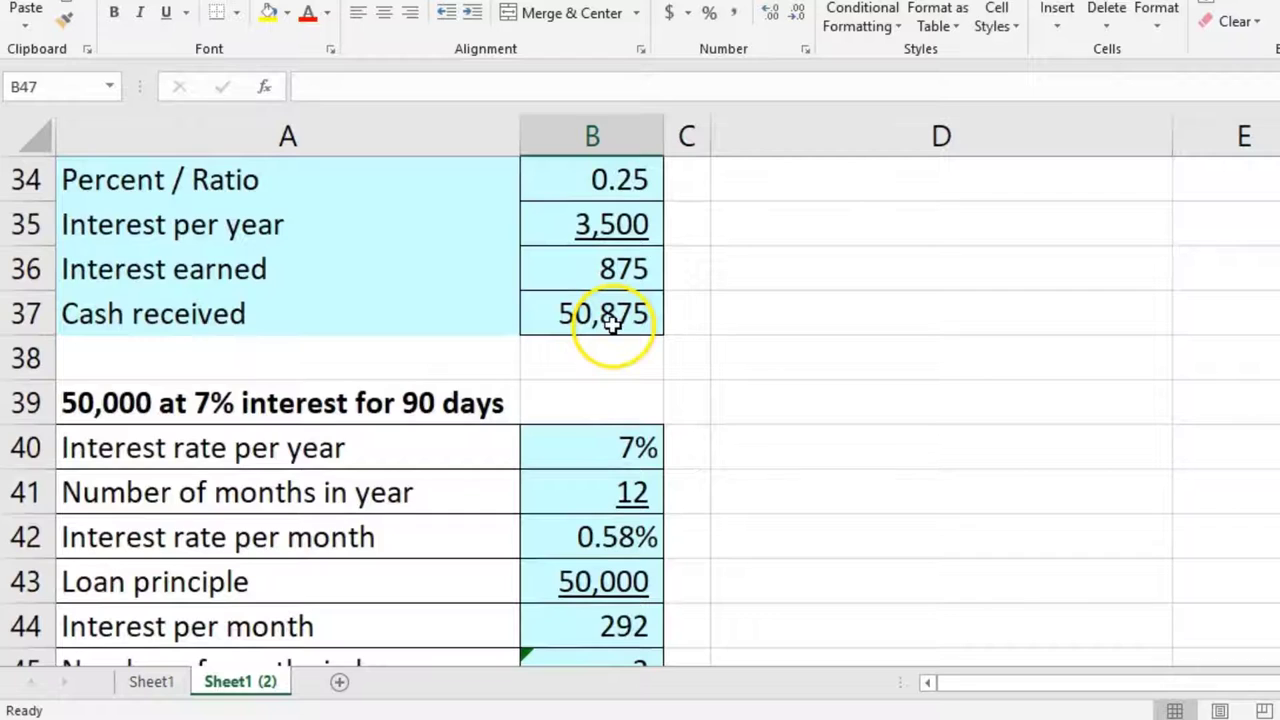
pyautogui.scroll(-1, 612, 322)
pyautogui.write('=50000+')
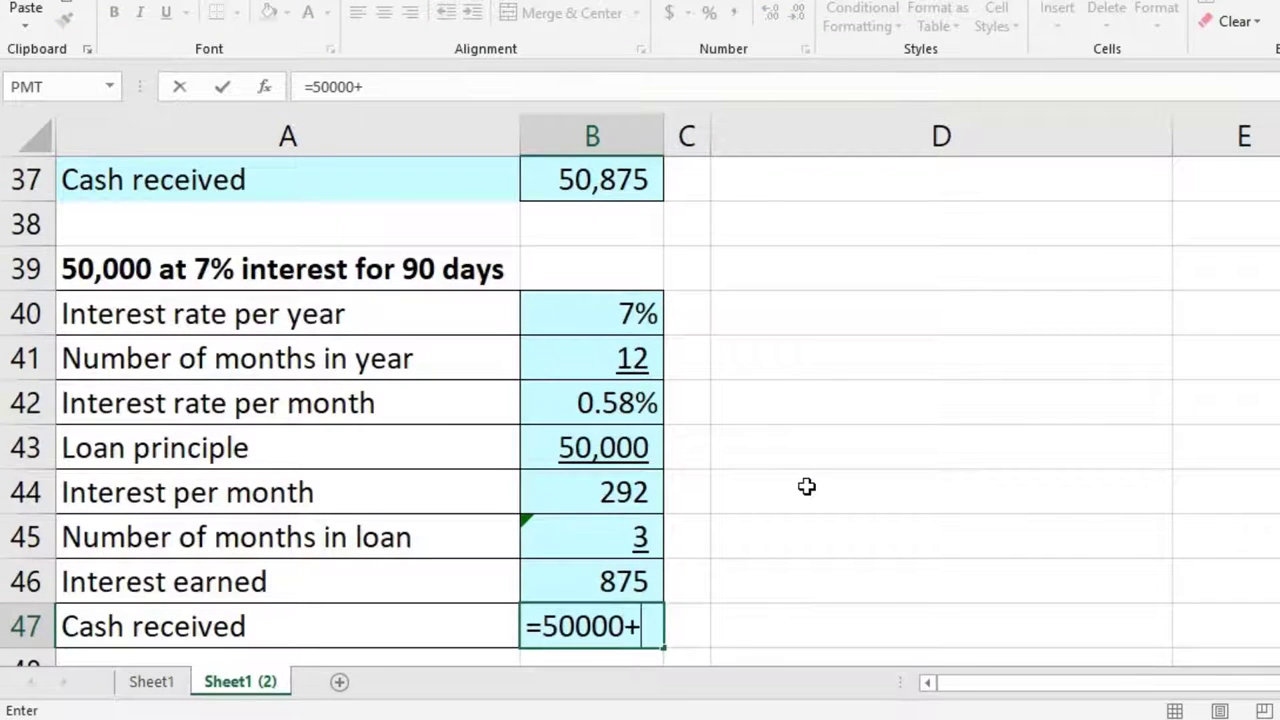
pyautogui.click(640, 580)
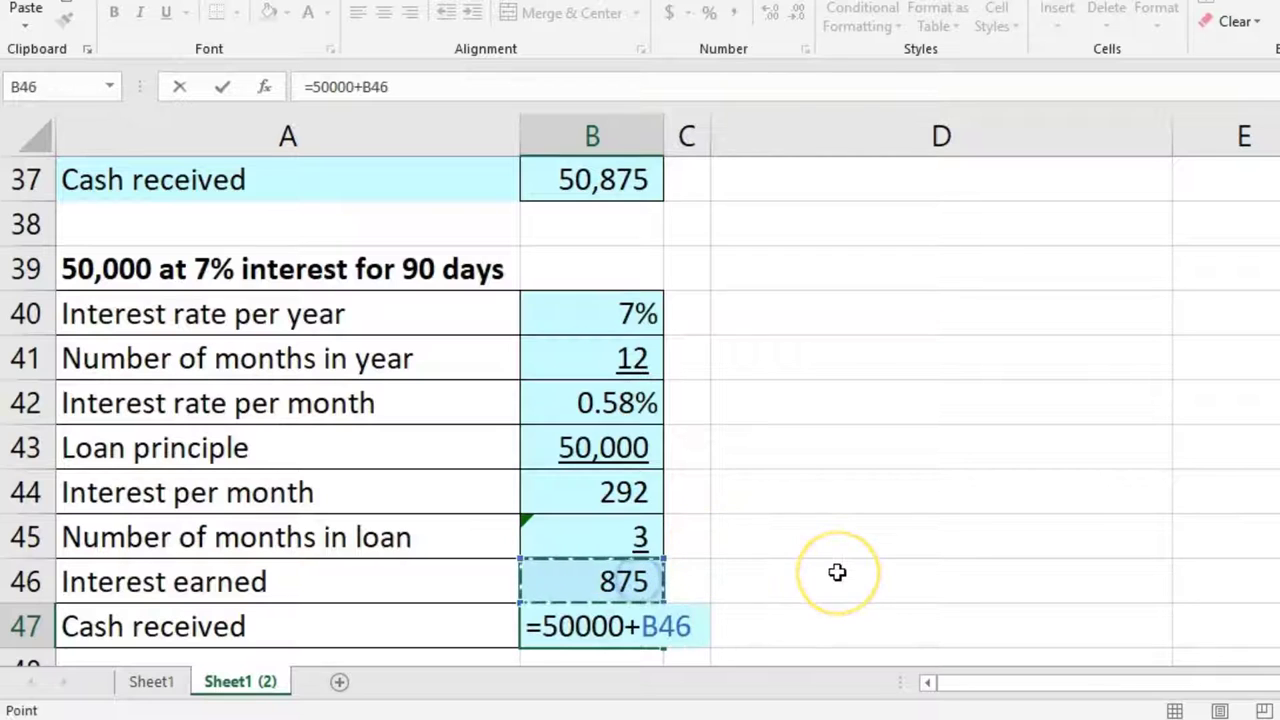
pyautogui.press('Return')
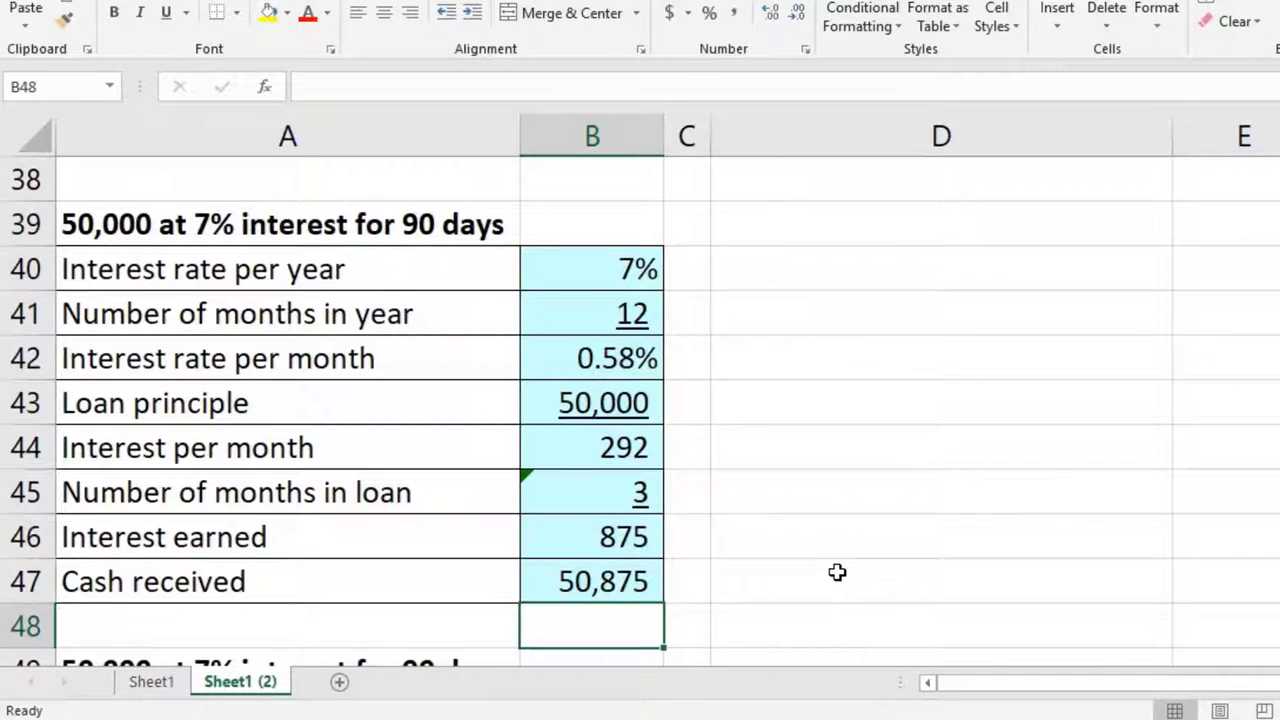
# - In the table starting at row 49, enter 7% as the yearly interest rate in B50 and relabel A51 as "Number of months in year"
pyautogui.scroll(-1, 837, 572)
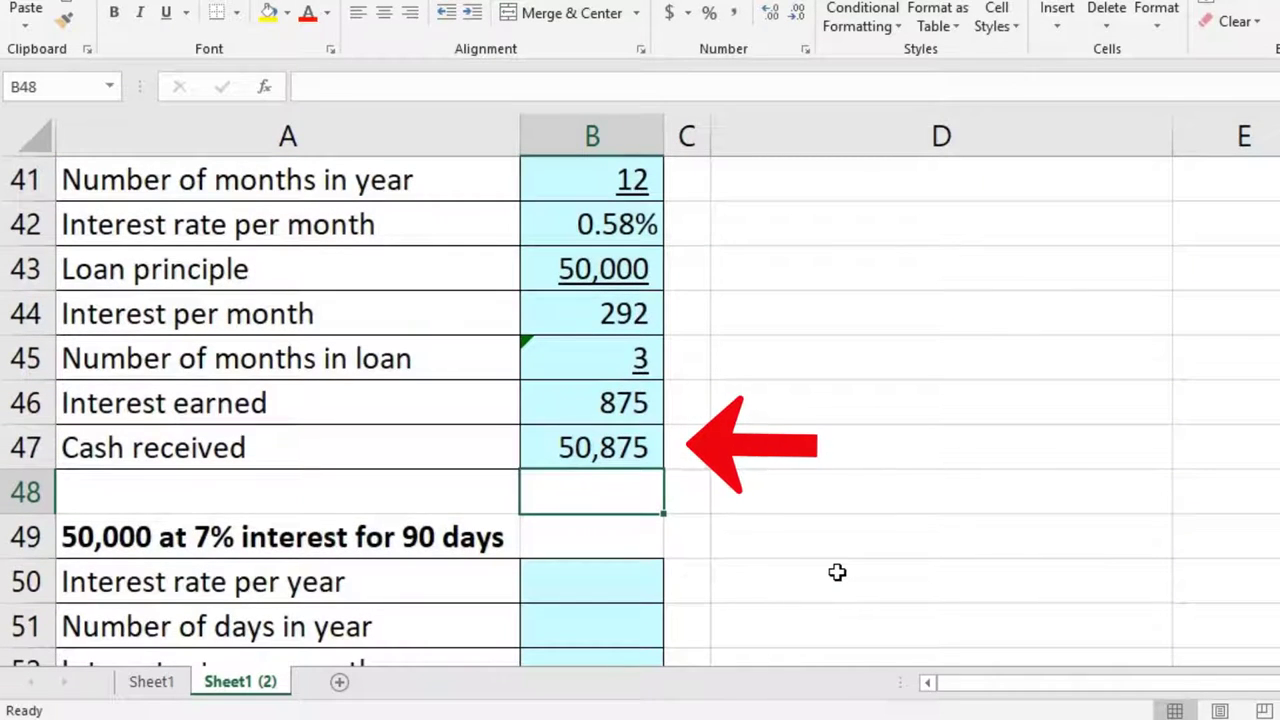
pyautogui.scroll(-2, 837, 572)
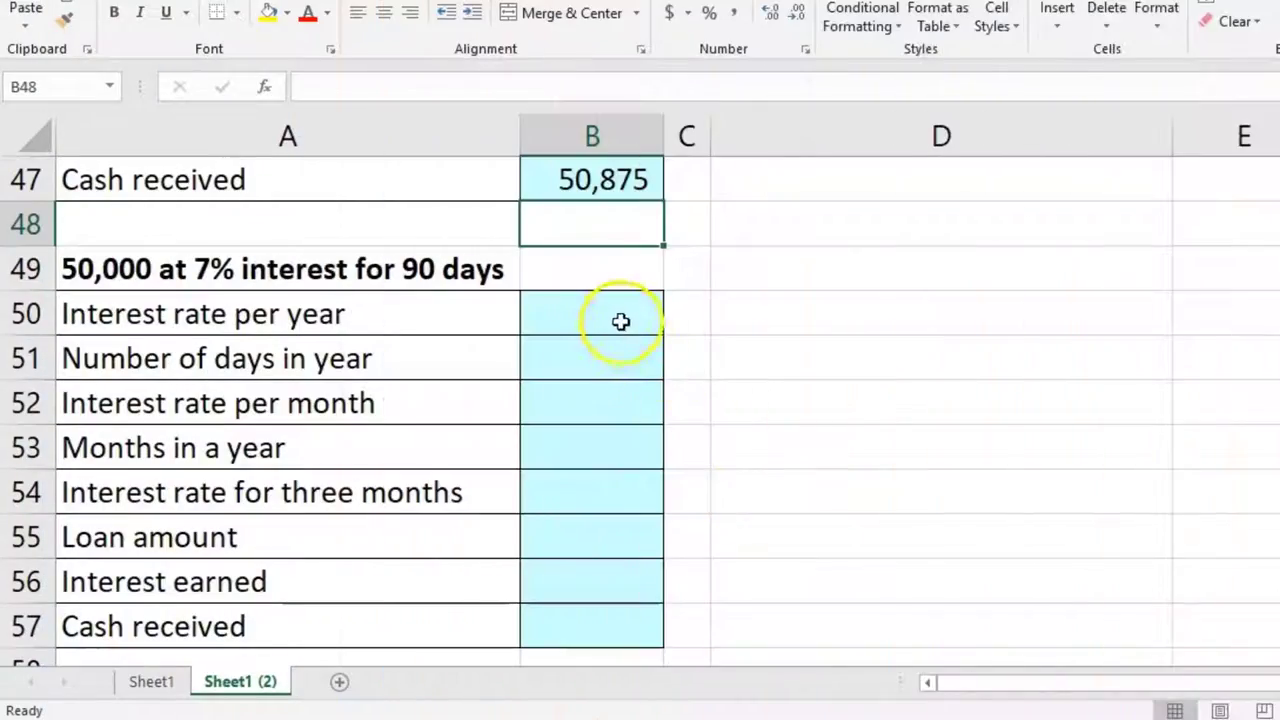
pyautogui.click(620, 320)
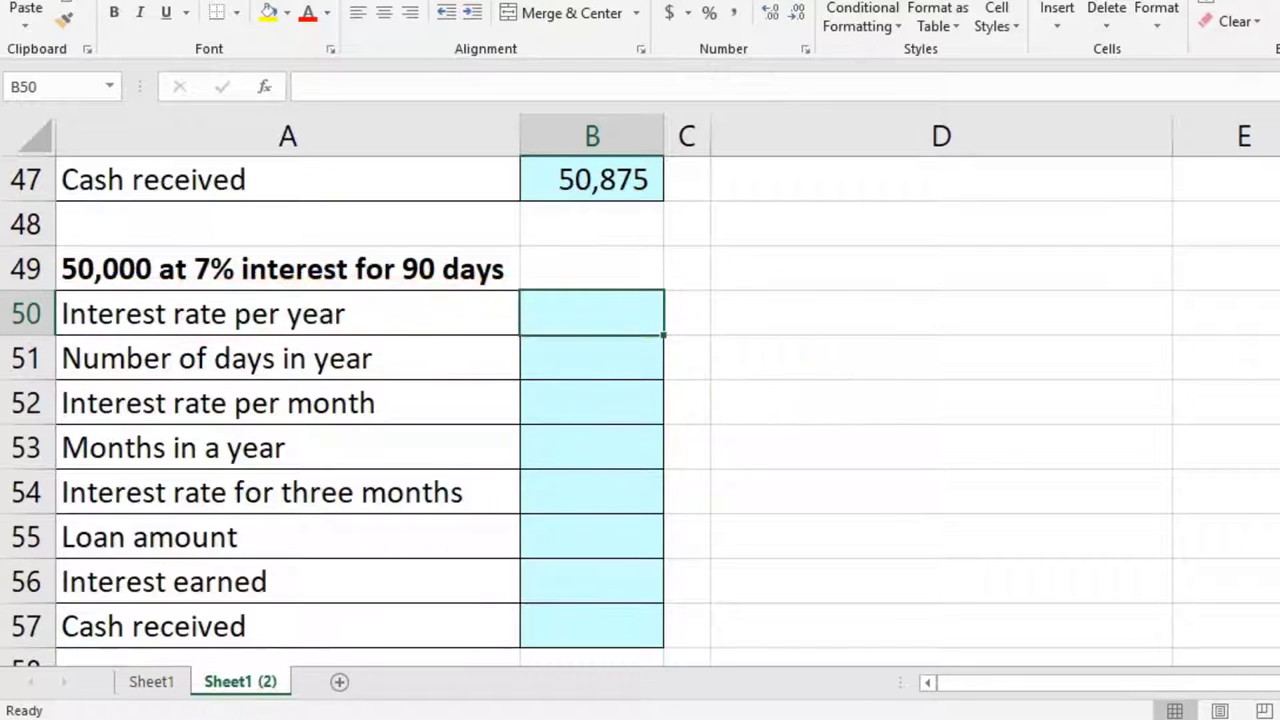
pyautogui.write('7%')
pyautogui.press('Return')
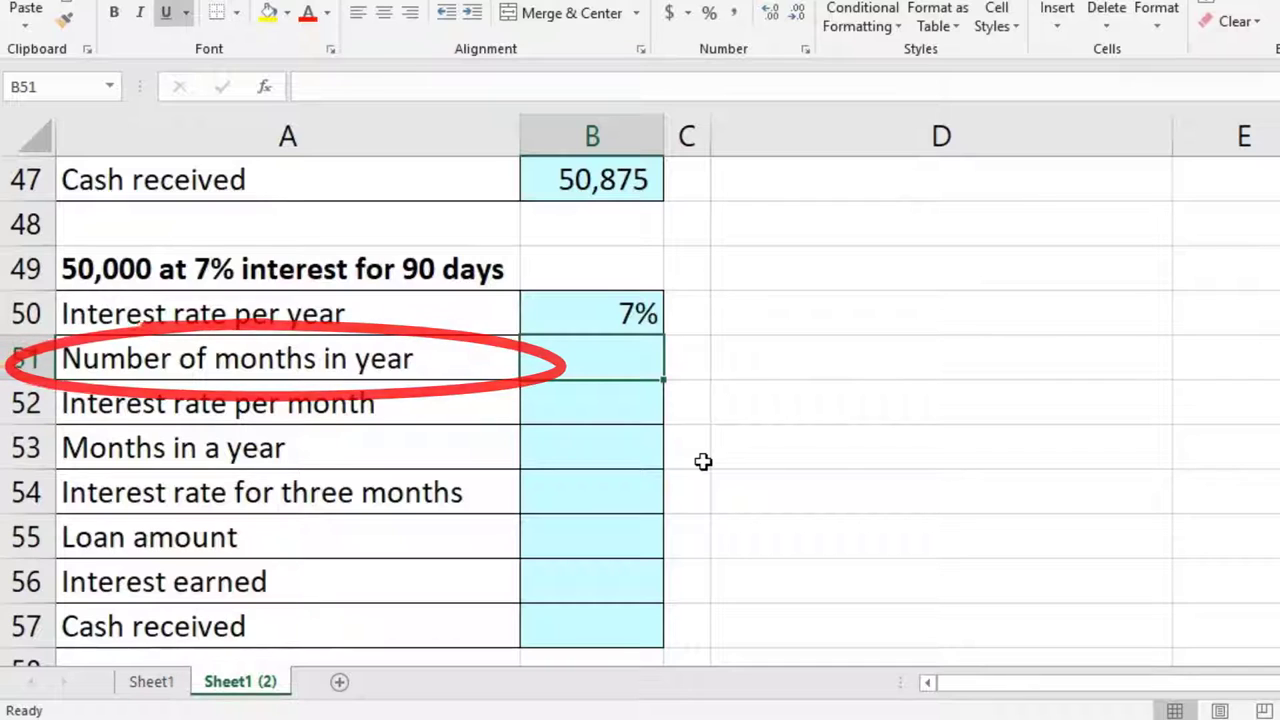
# - Enter 12 as the number of months in B51 and calculate the interest rate per month in B52 with =B50/B51
pyautogui.write('12')
pyautogui.press('Return')
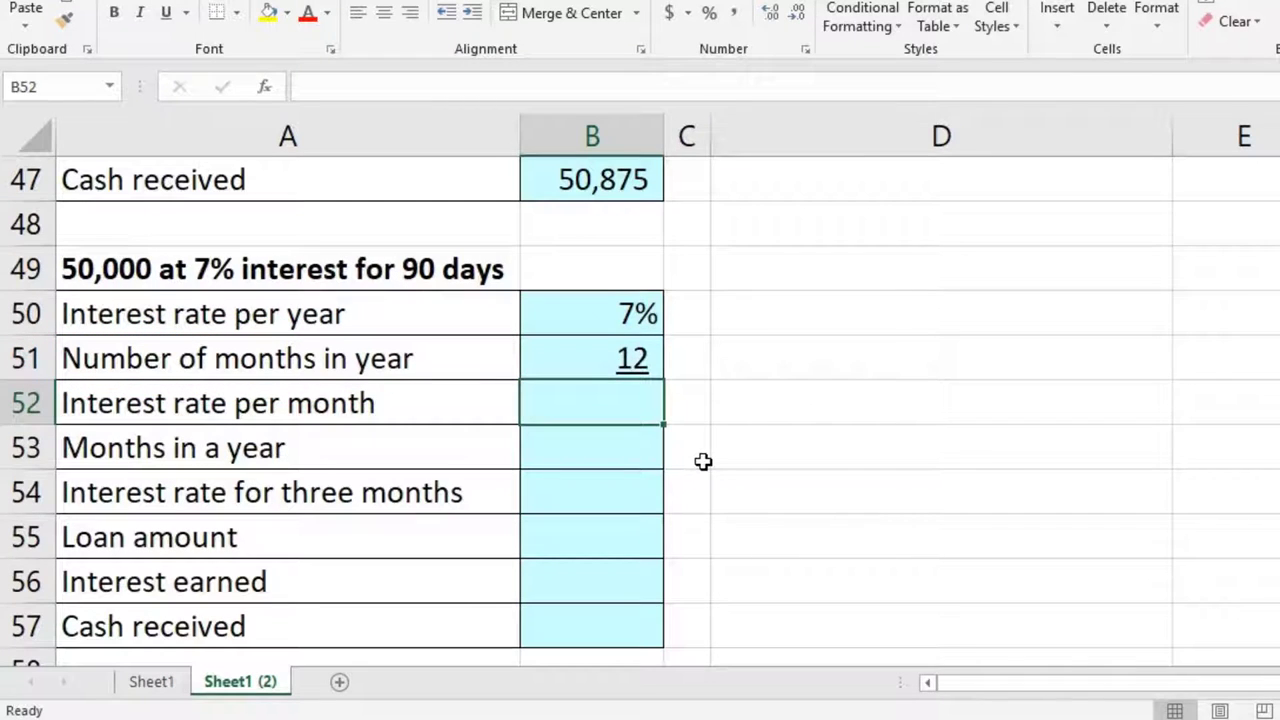
pyautogui.write('=')
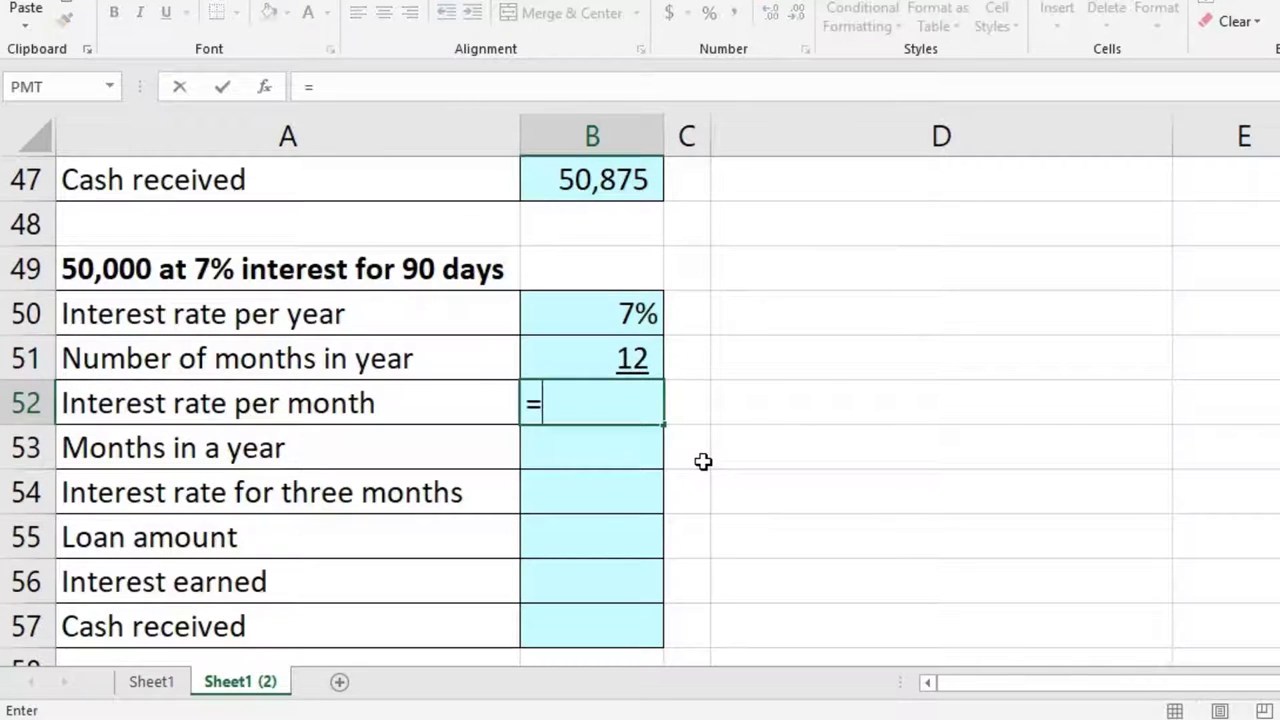
pyautogui.click(616, 313)
pyautogui.write('/')
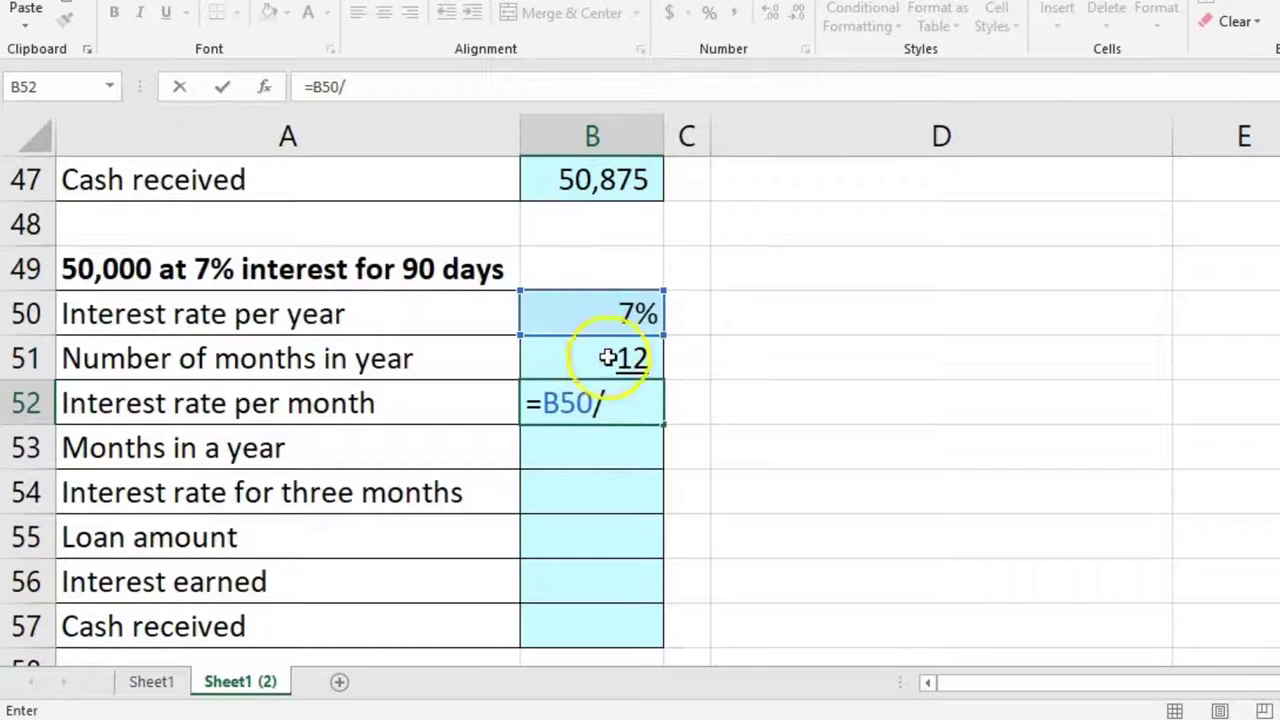
pyautogui.click(606, 360)
pyautogui.press('Return')
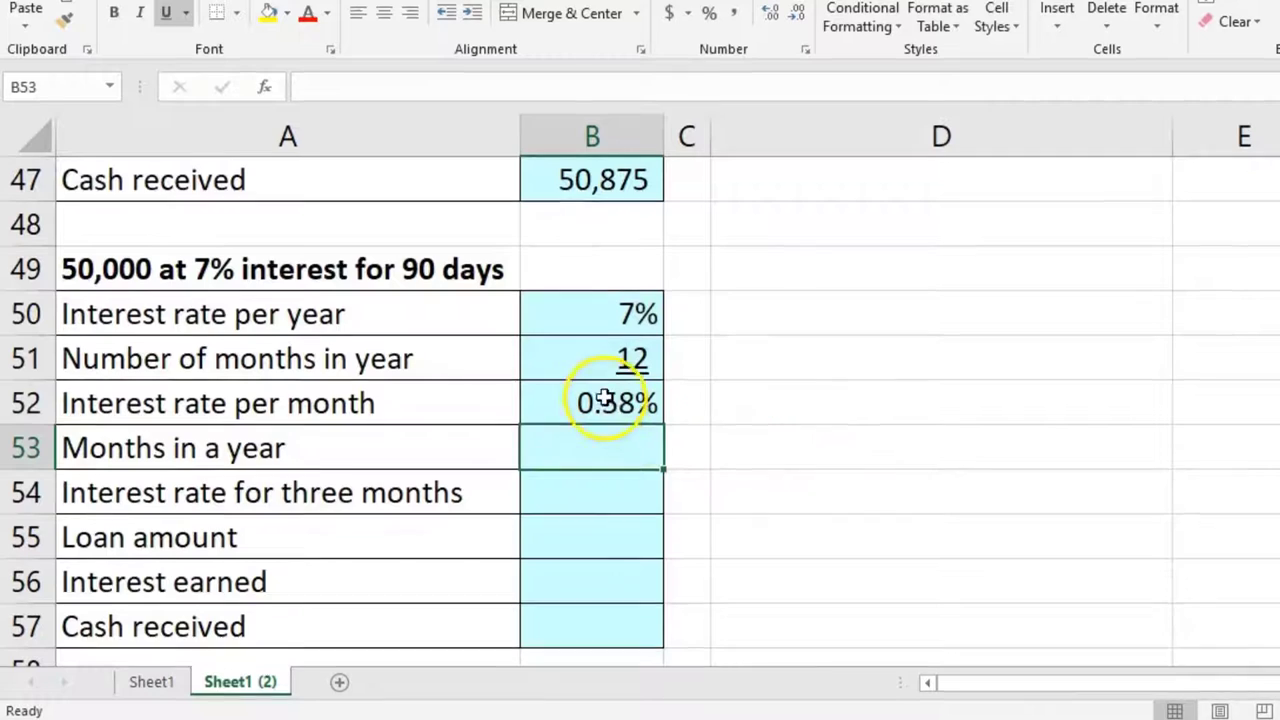
# - Vary the decimal places of the monthly interest rate in B52 up to four, and restore the format to two decimals
pyautogui.click(595, 398)
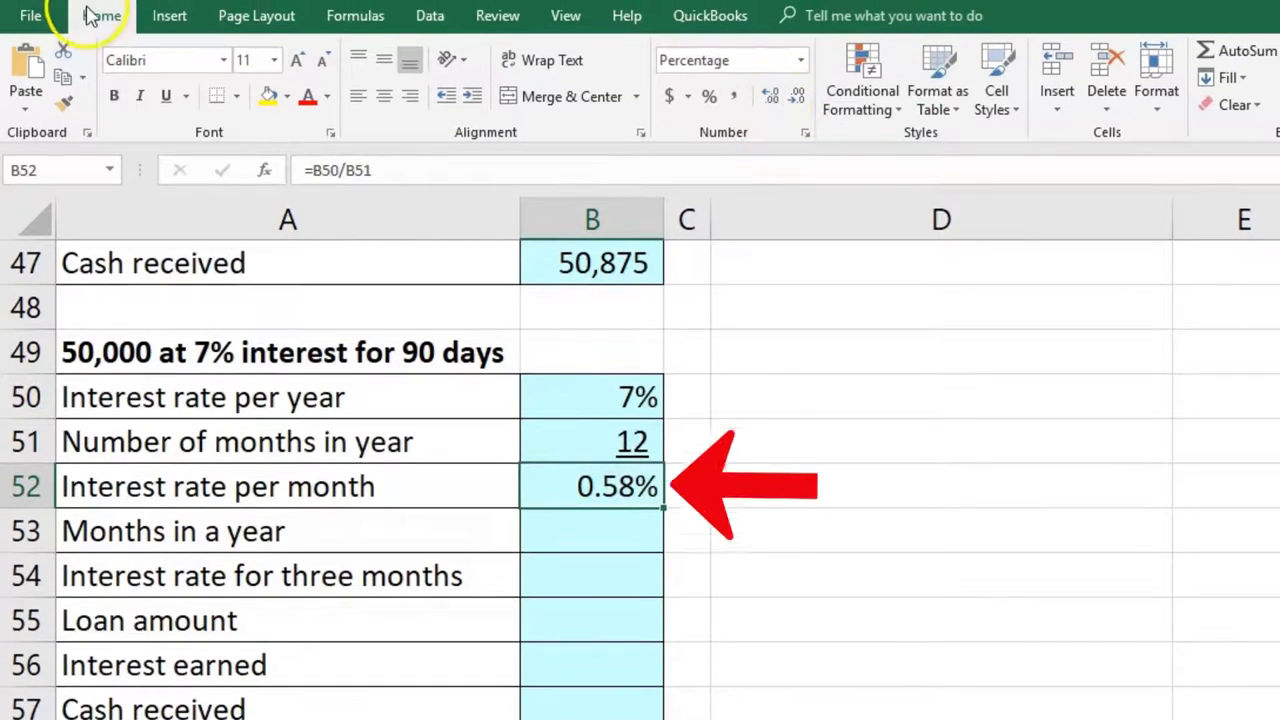
pyautogui.click(797, 100)
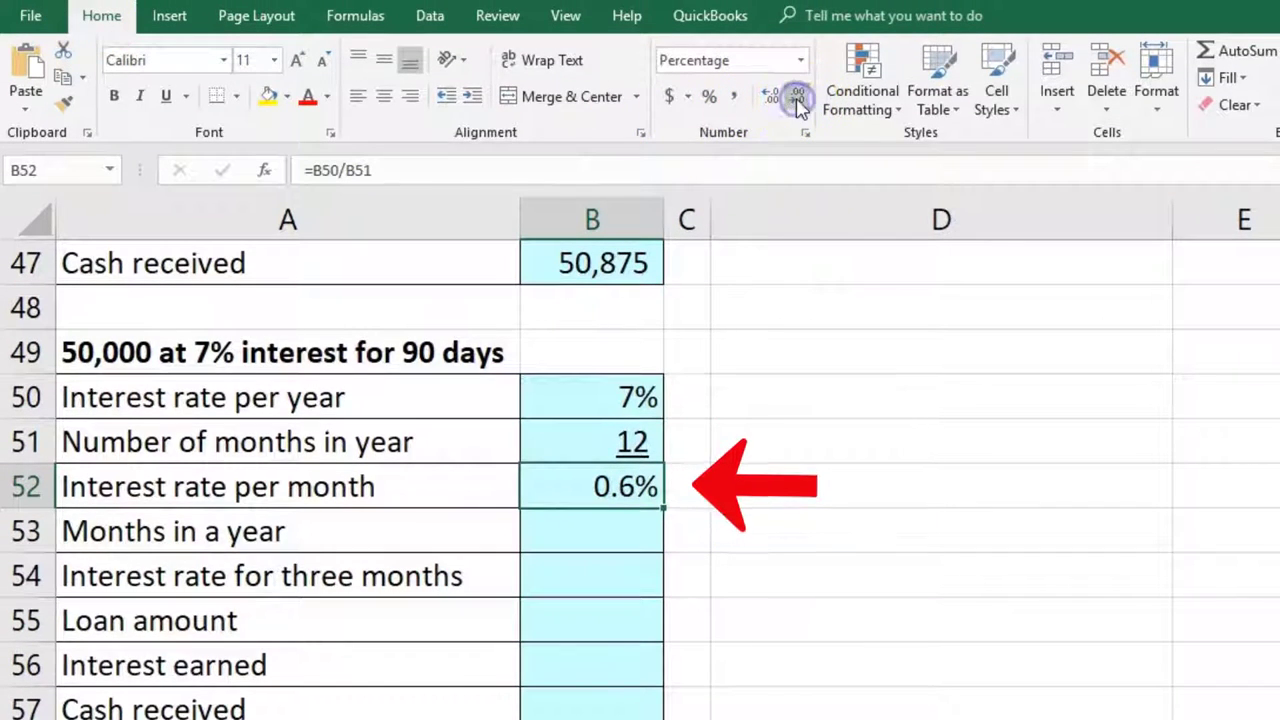
pyautogui.click(770, 97)
pyautogui.click(770, 97)
pyautogui.click(770, 97)
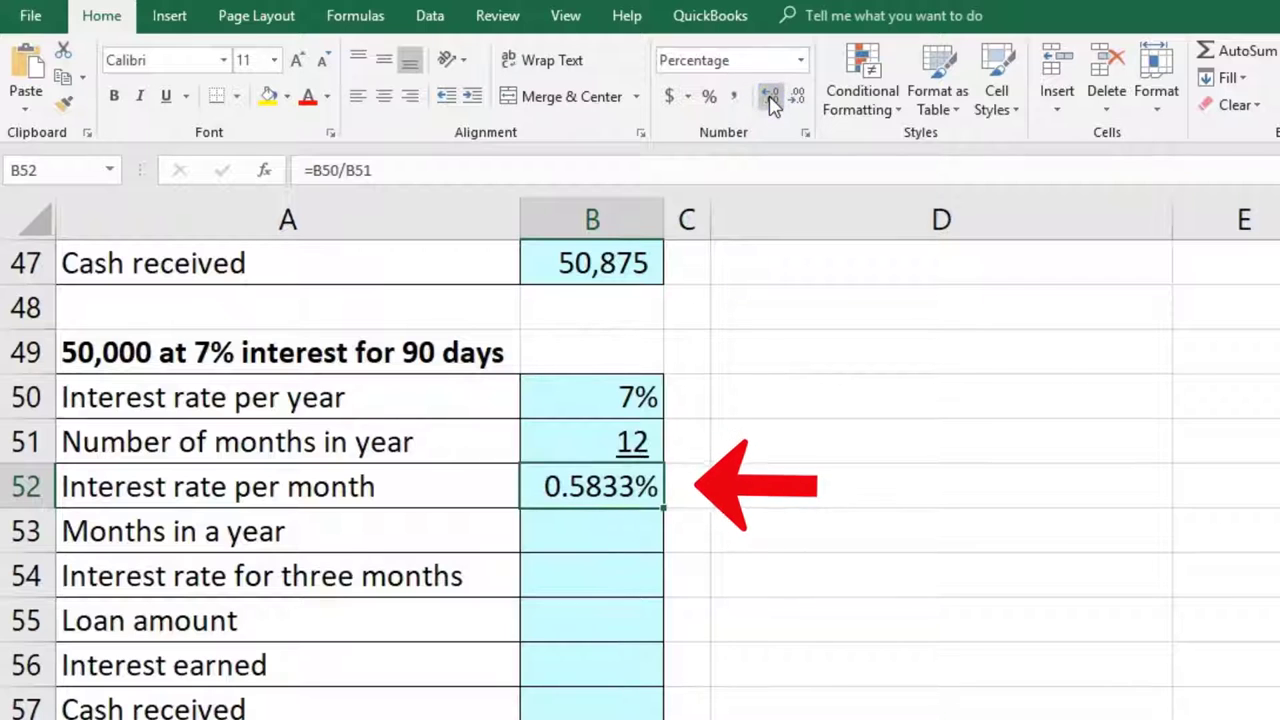
pyautogui.click(799, 100)
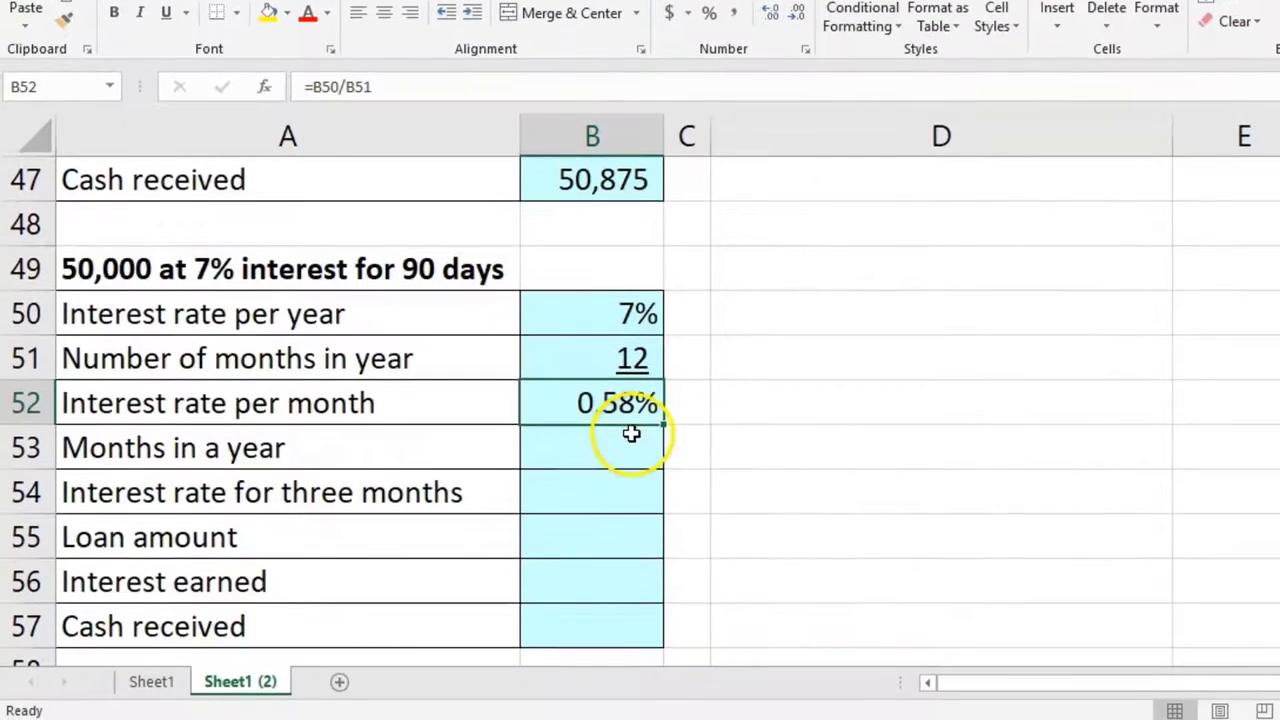
# - Relabel A53 as "Months in the loan term" and calculate the 3 months in B53 by converting the 90 days
pyautogui.click(632, 517)
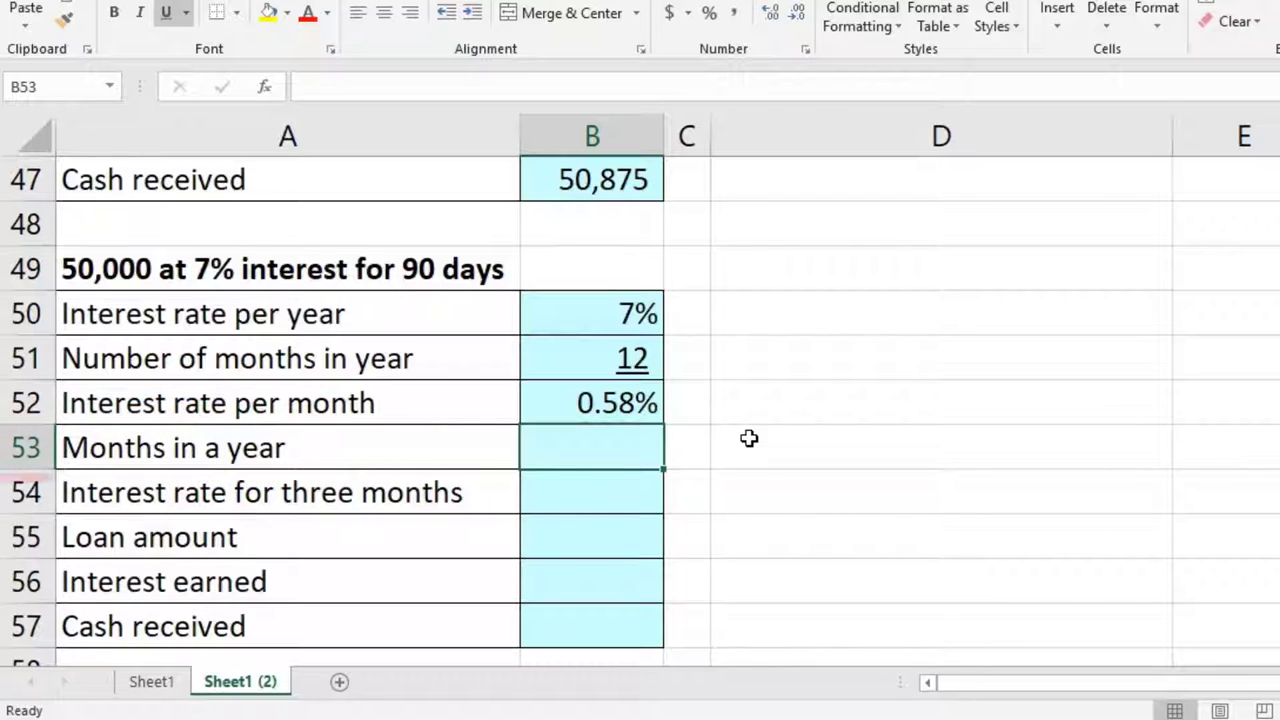
pyautogui.doubleClick(409, 451)
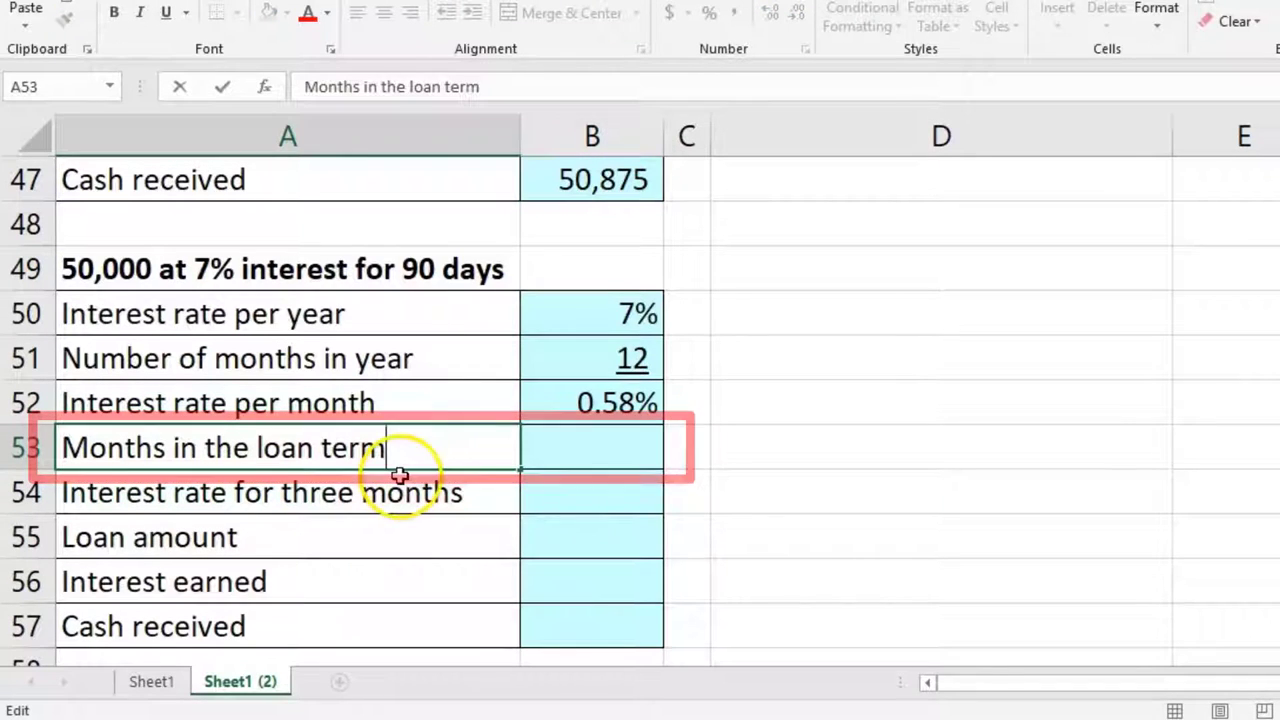
pyautogui.click(607, 455)
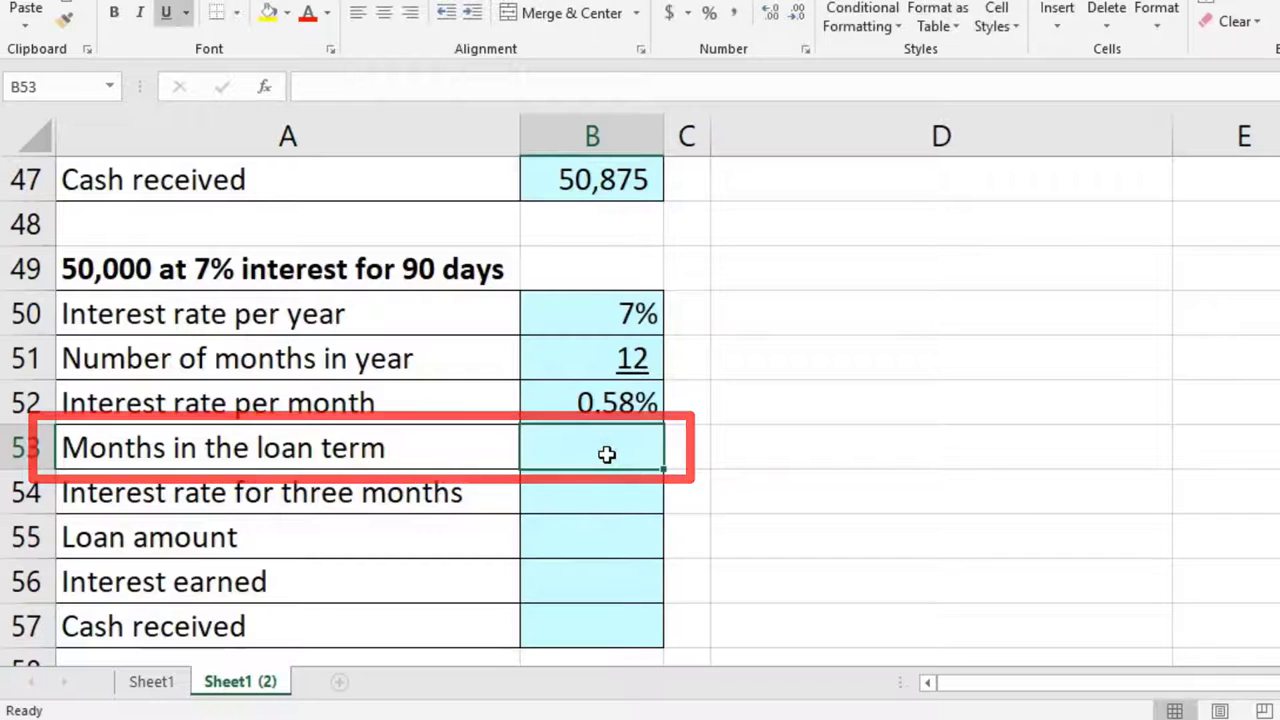
pyautogui.write('=90/3')
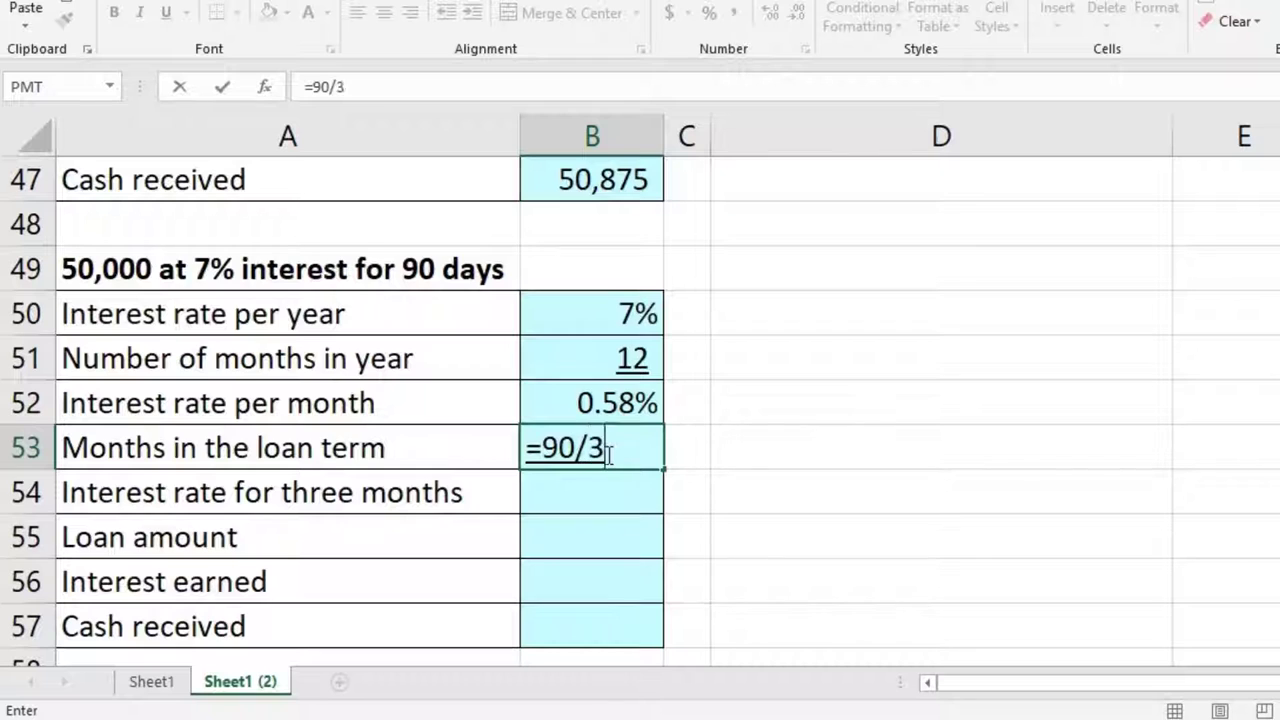
pyautogui.press('Return')
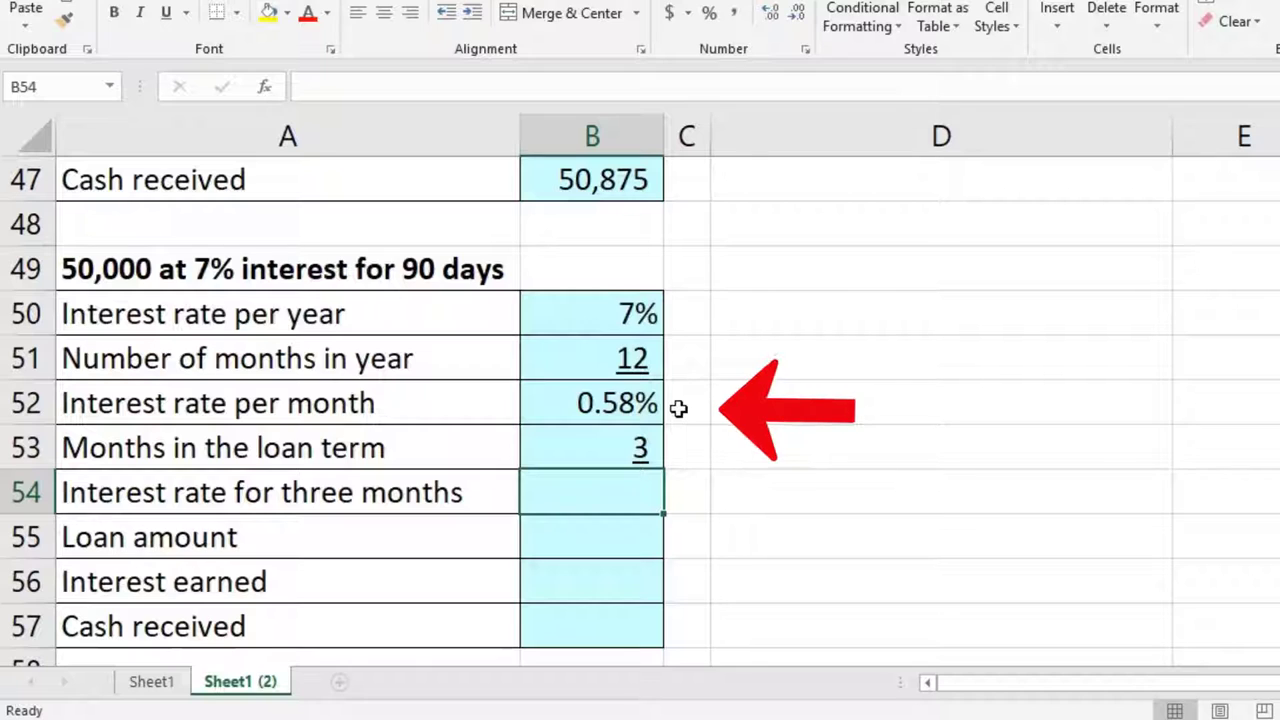
# - Calculate the interest rate for three months in B54 with =B52*B53
pyautogui.write('=')
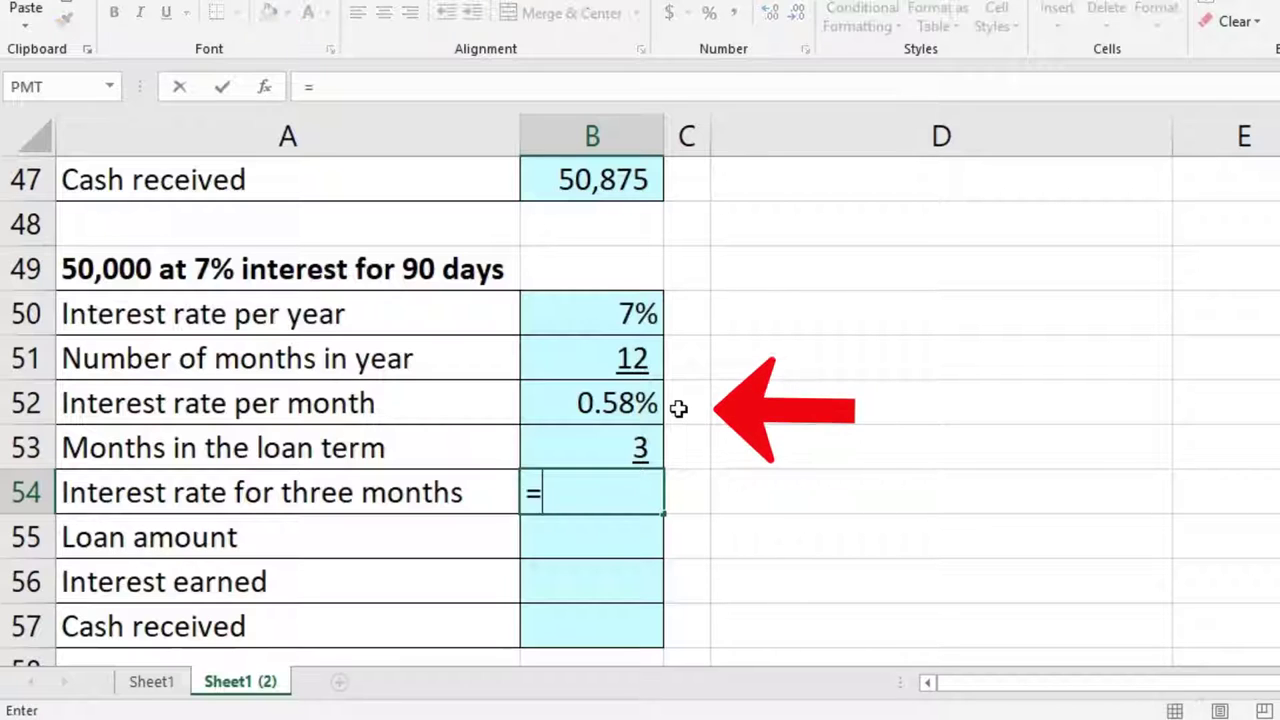
pyautogui.click(621, 404)
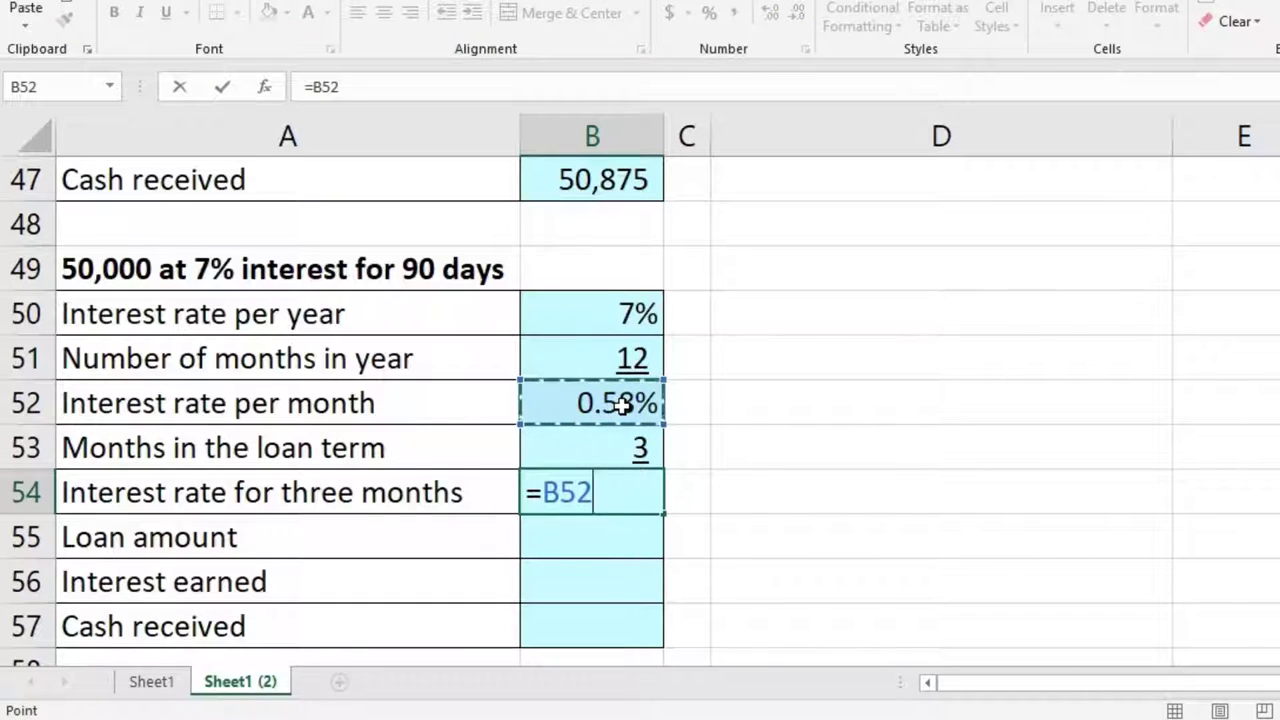
pyautogui.write('*')
pyautogui.click(609, 437)
pyautogui.press('Return')
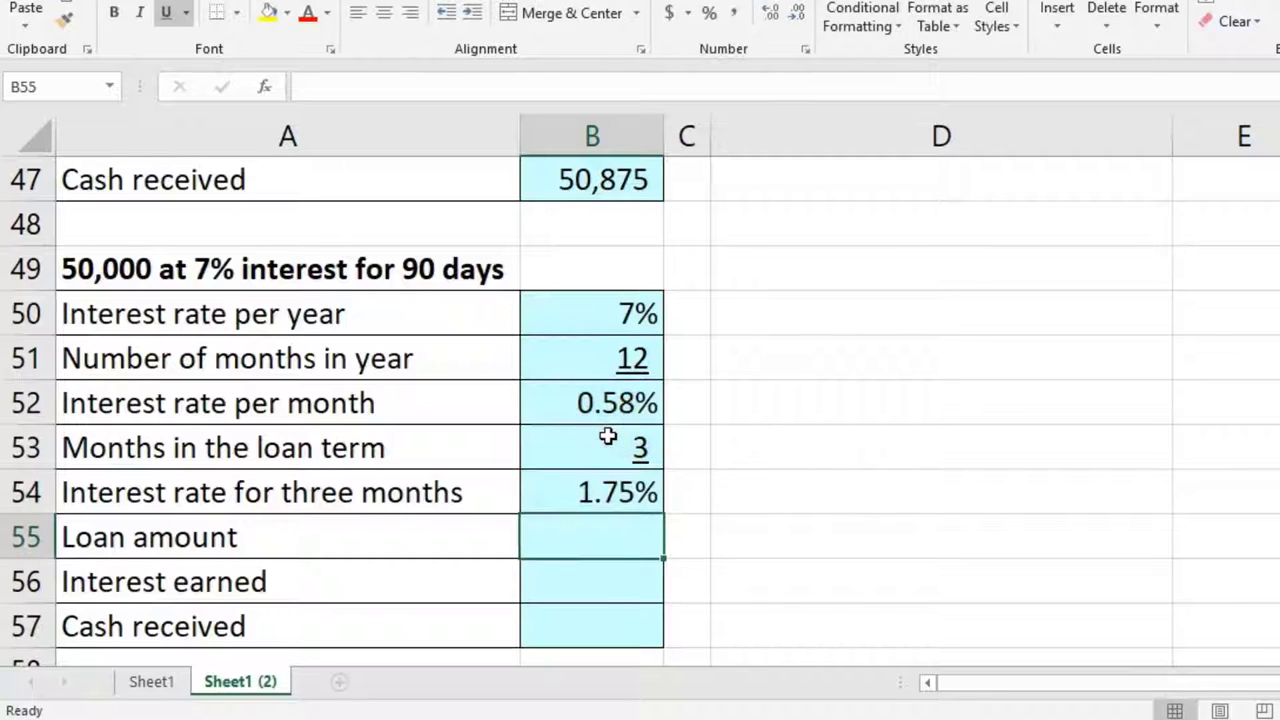
# - Show extra decimal places for the three-month interest rate in B54, and restore the format to two decimals
pyautogui.click(621, 491)
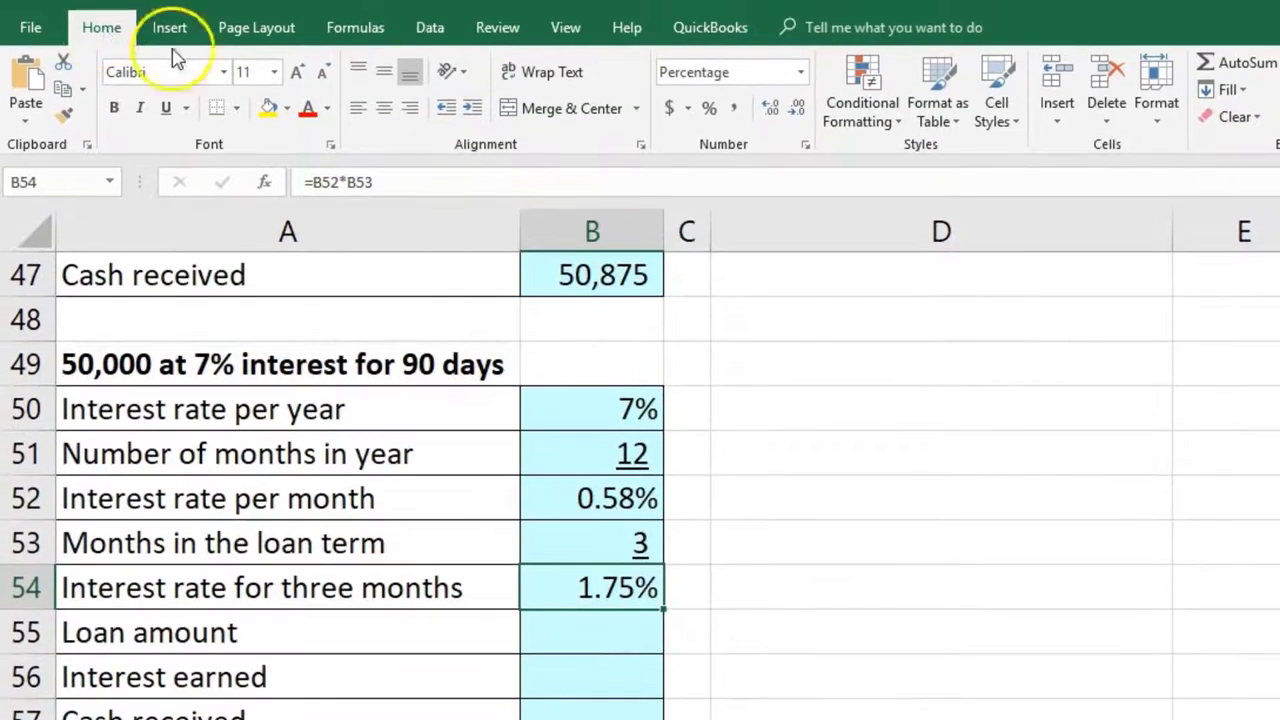
pyautogui.click(768, 100)
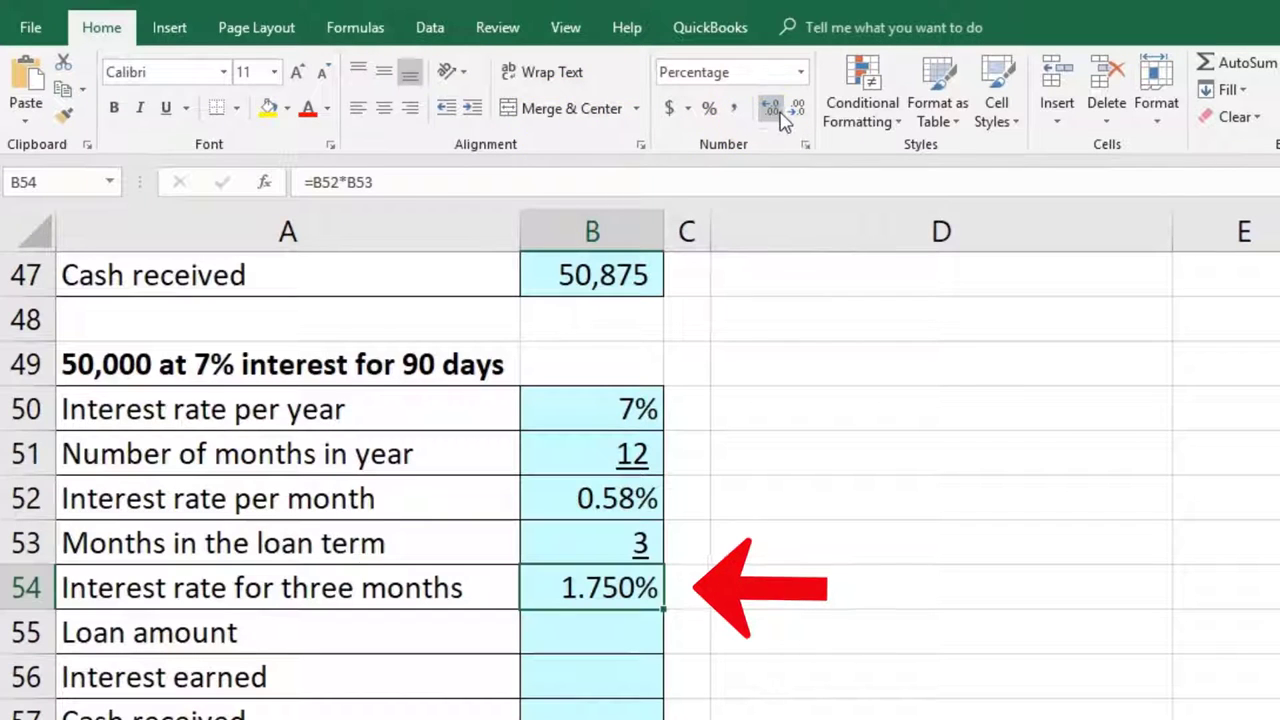
pyautogui.click(771, 110)
pyautogui.click(794, 110)
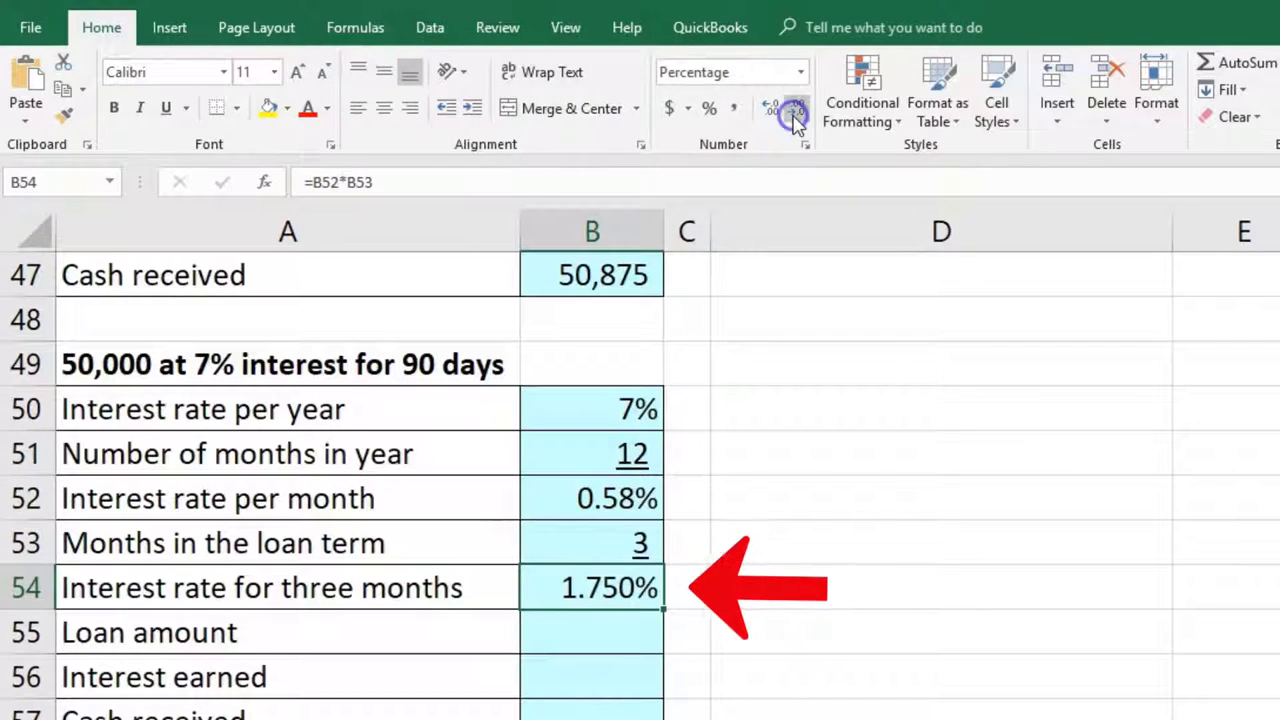
pyautogui.click(795, 110)
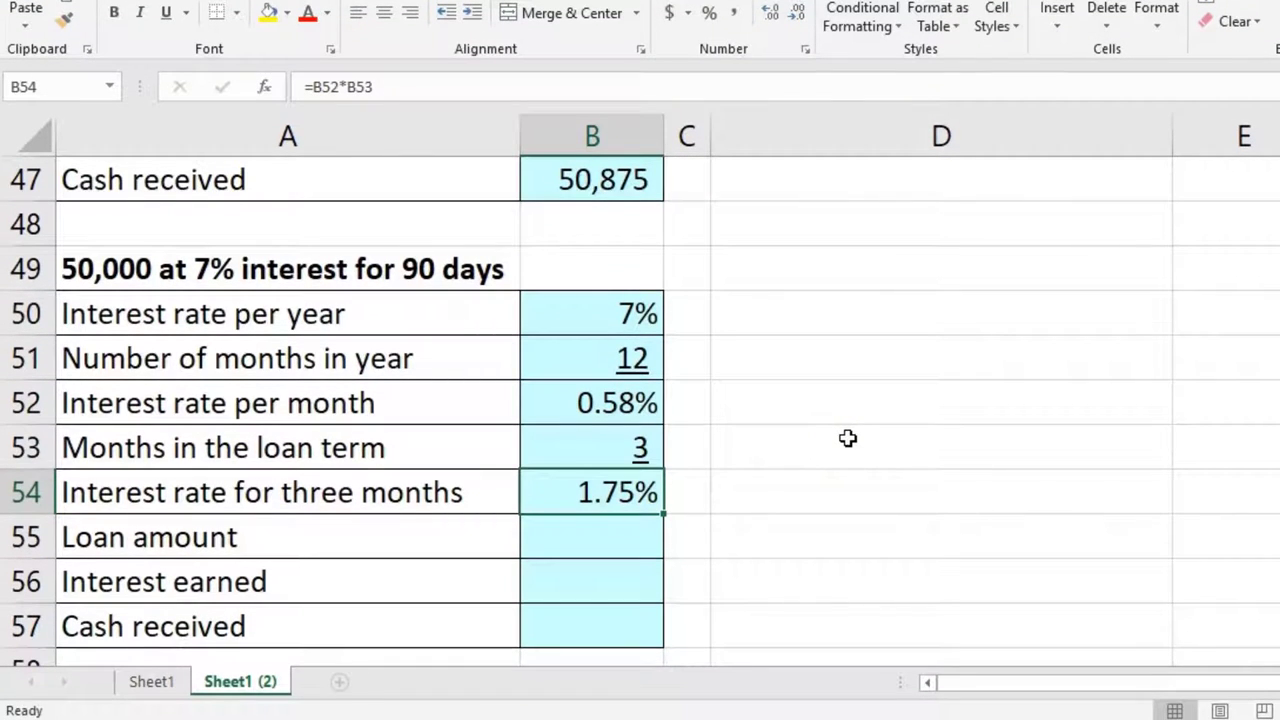
# - Enter 50,000 as the loan amount in B55
pyautogui.click(643, 541)
pyautogui.write('50')
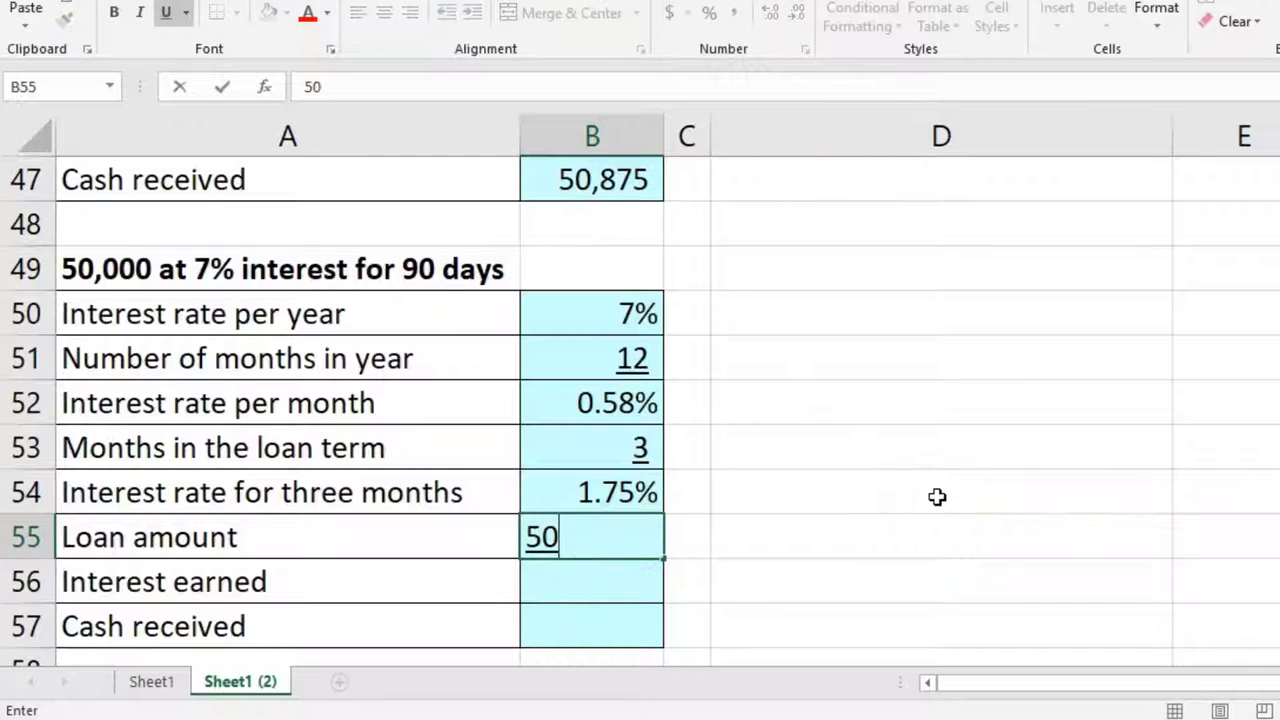
pyautogui.write(',000')
pyautogui.press('Return')
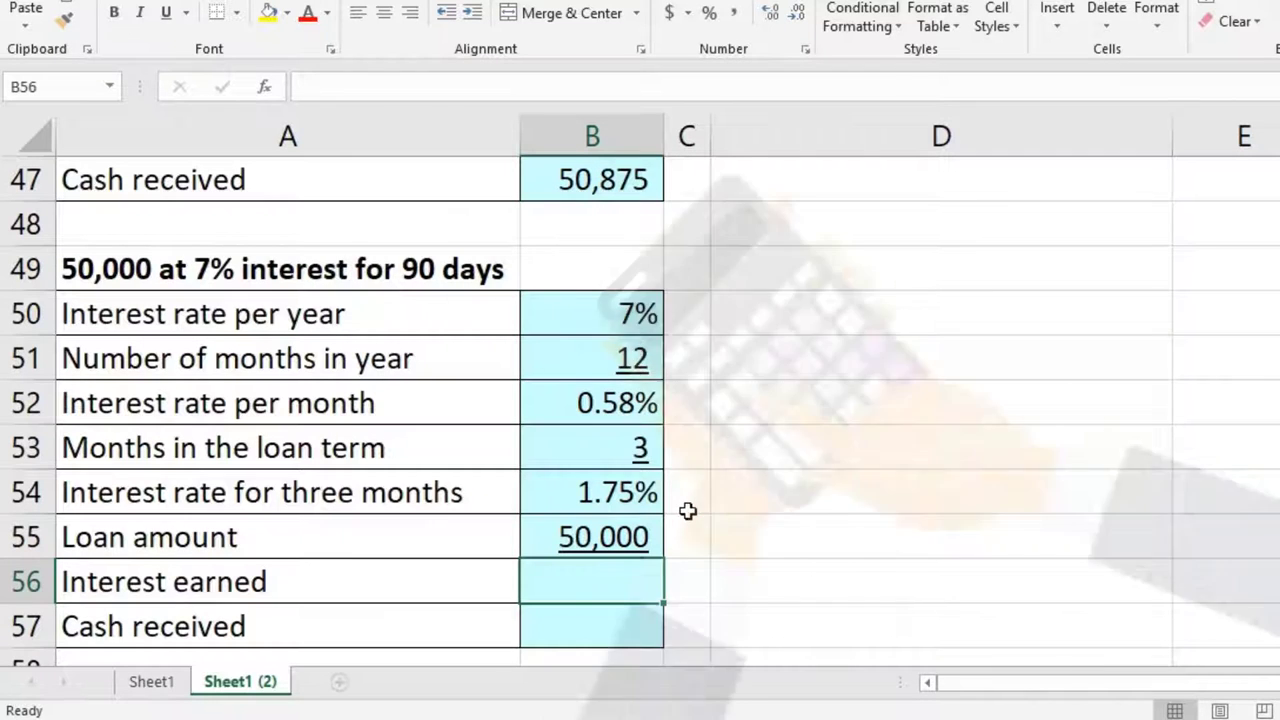
# - Calculate the interest earned in B56 by multiplying the three-month rate by the loan amount with =B54*B55
pyautogui.write('=')
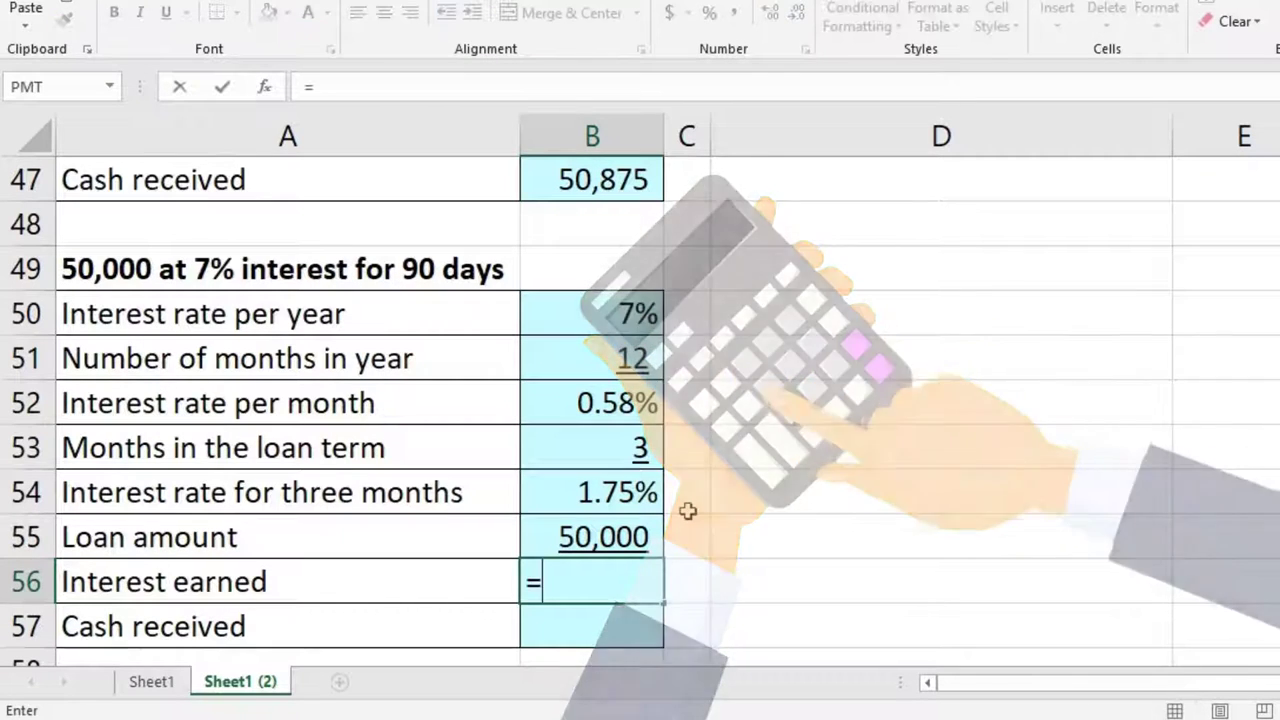
pyautogui.click(613, 493)
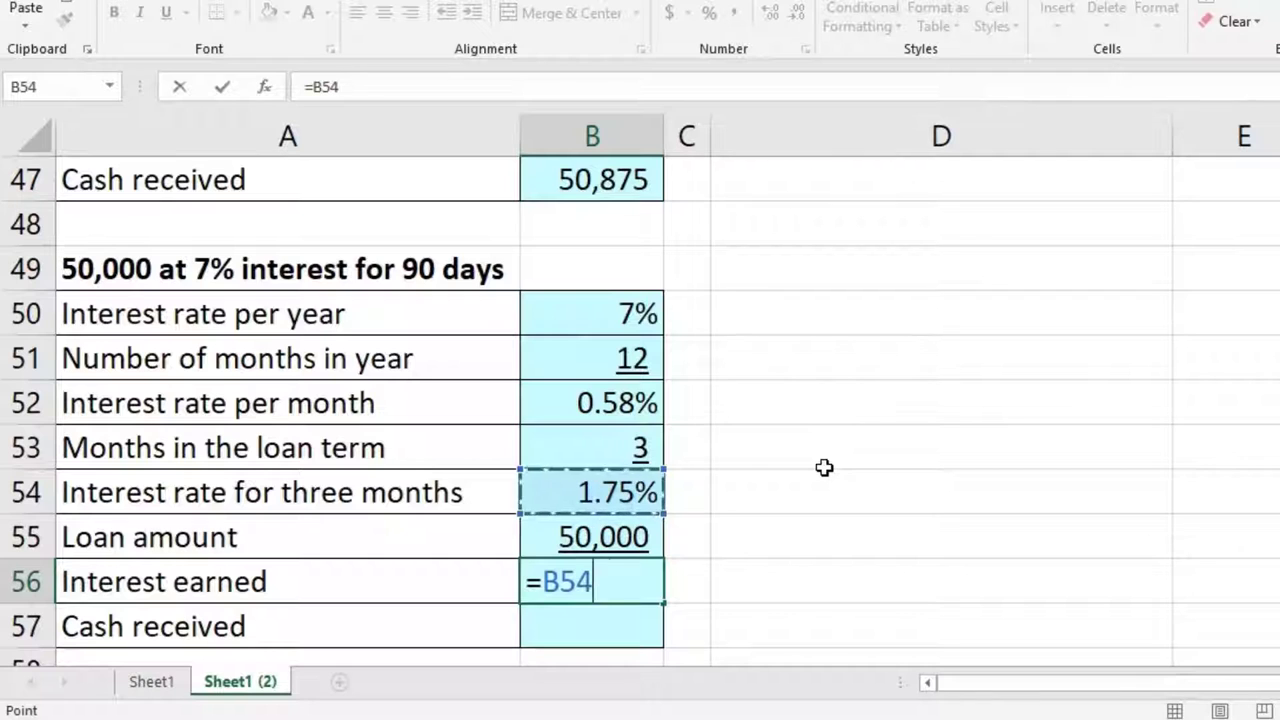
pyautogui.write('*')
pyautogui.click(633, 540)
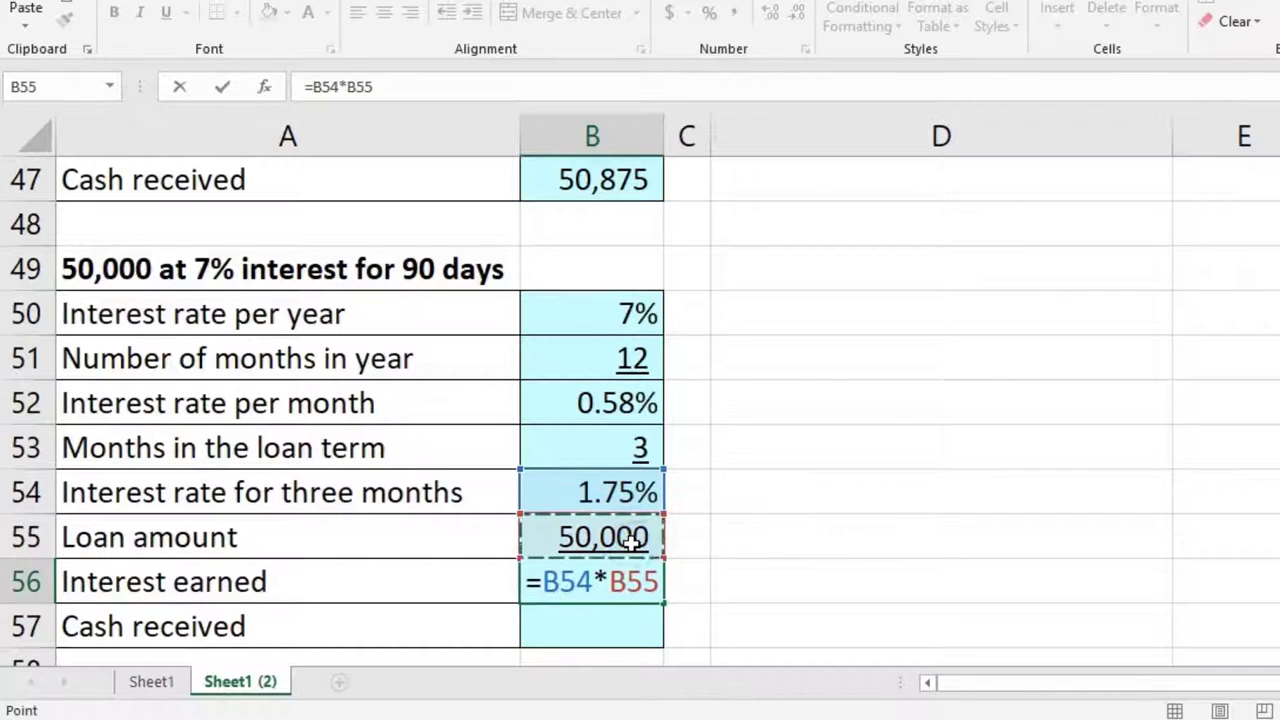
pyautogui.press('Return')
# - Calculate the cash received in B57 by adding the interest earned to the loan amount with =B55+B56
pyautogui.scroll(1, 633, 540)
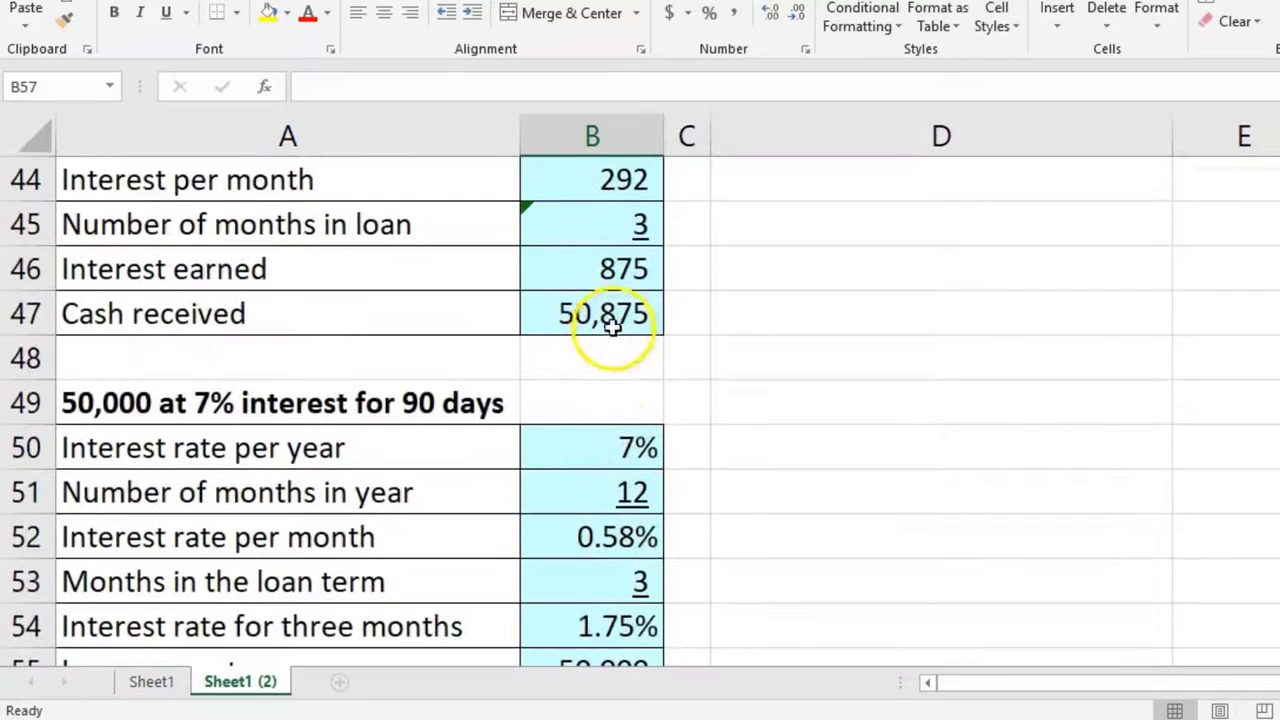
pyautogui.scroll(-2, 864, 381)
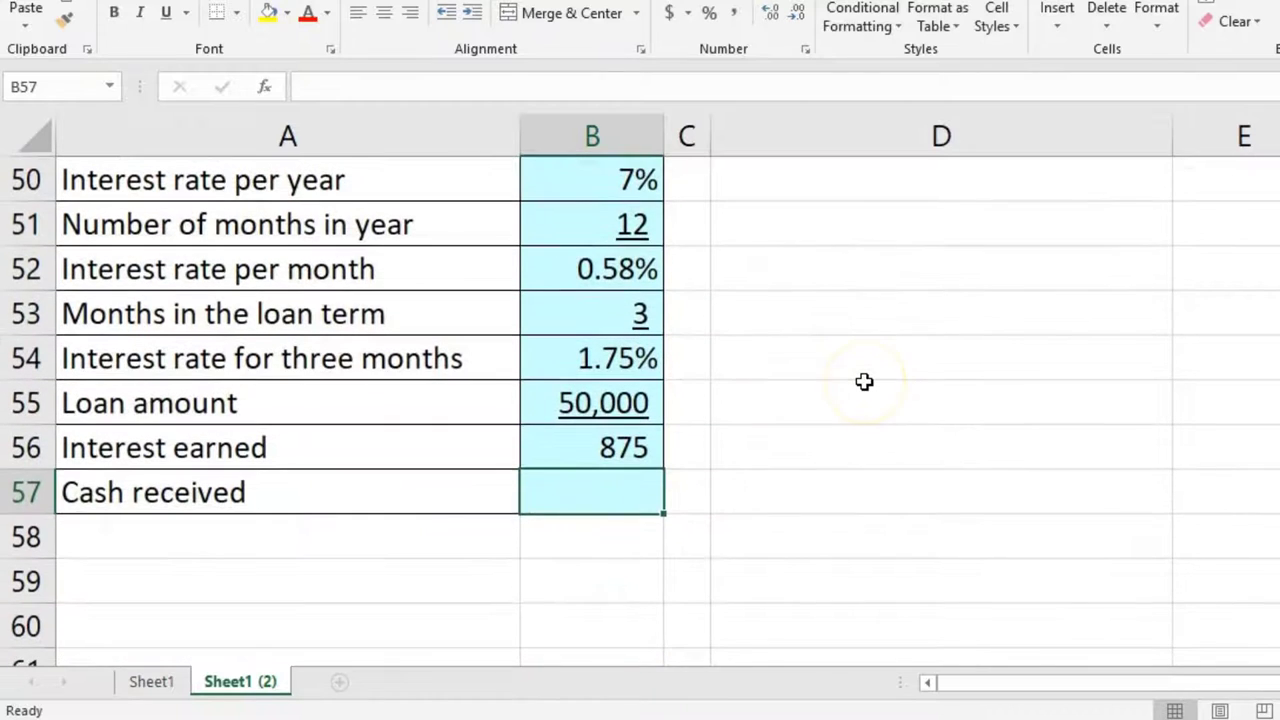
pyautogui.write('=')
pyautogui.click(630, 402)
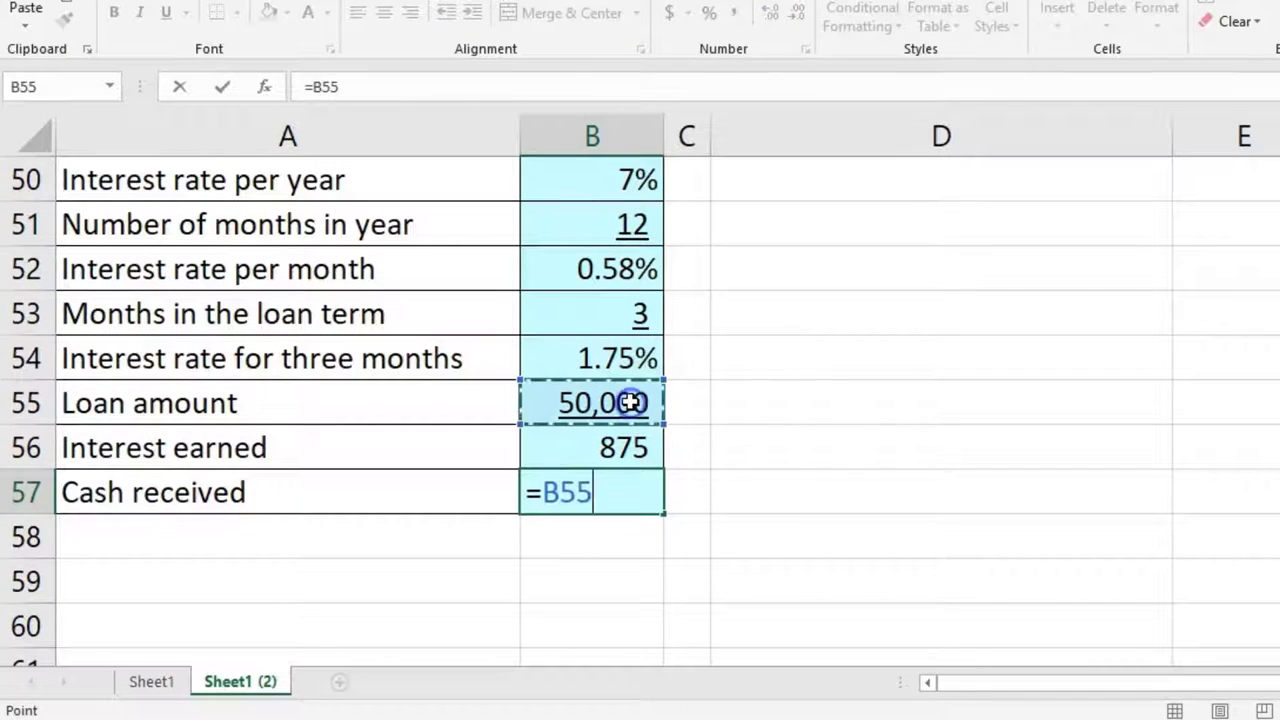
pyautogui.write('+')
pyautogui.click(611, 445)
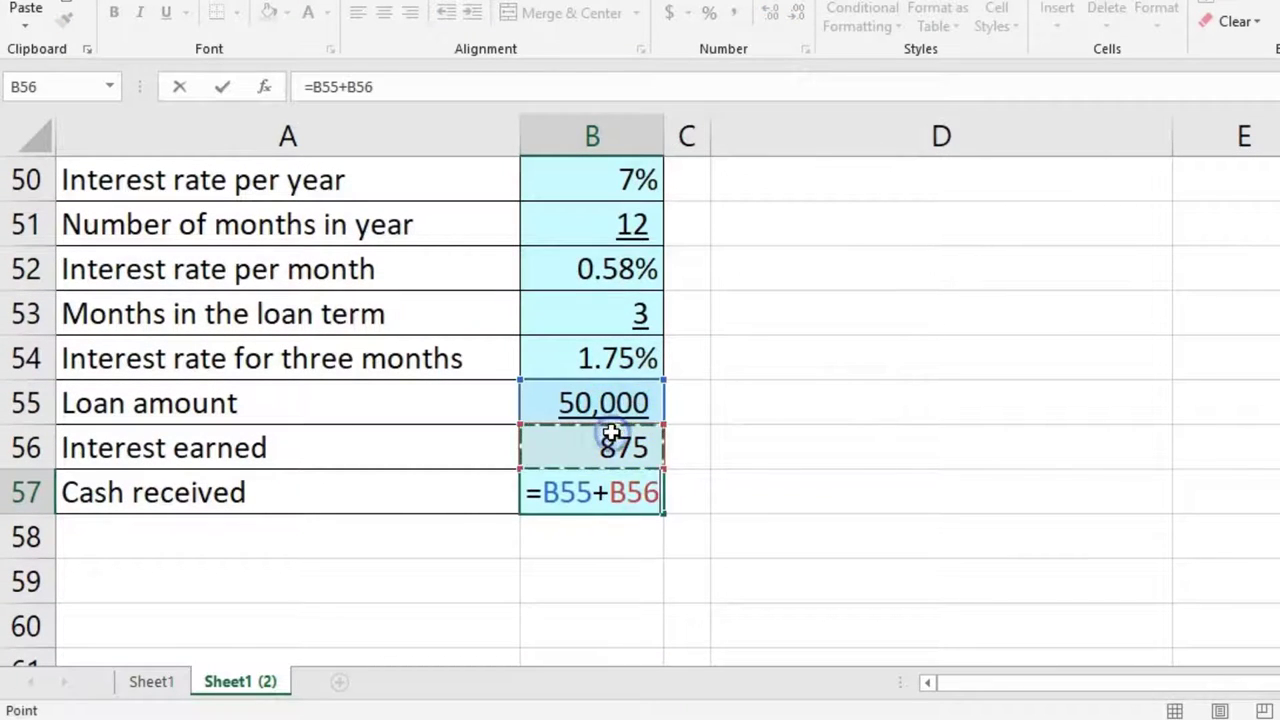
pyautogui.press('Return')
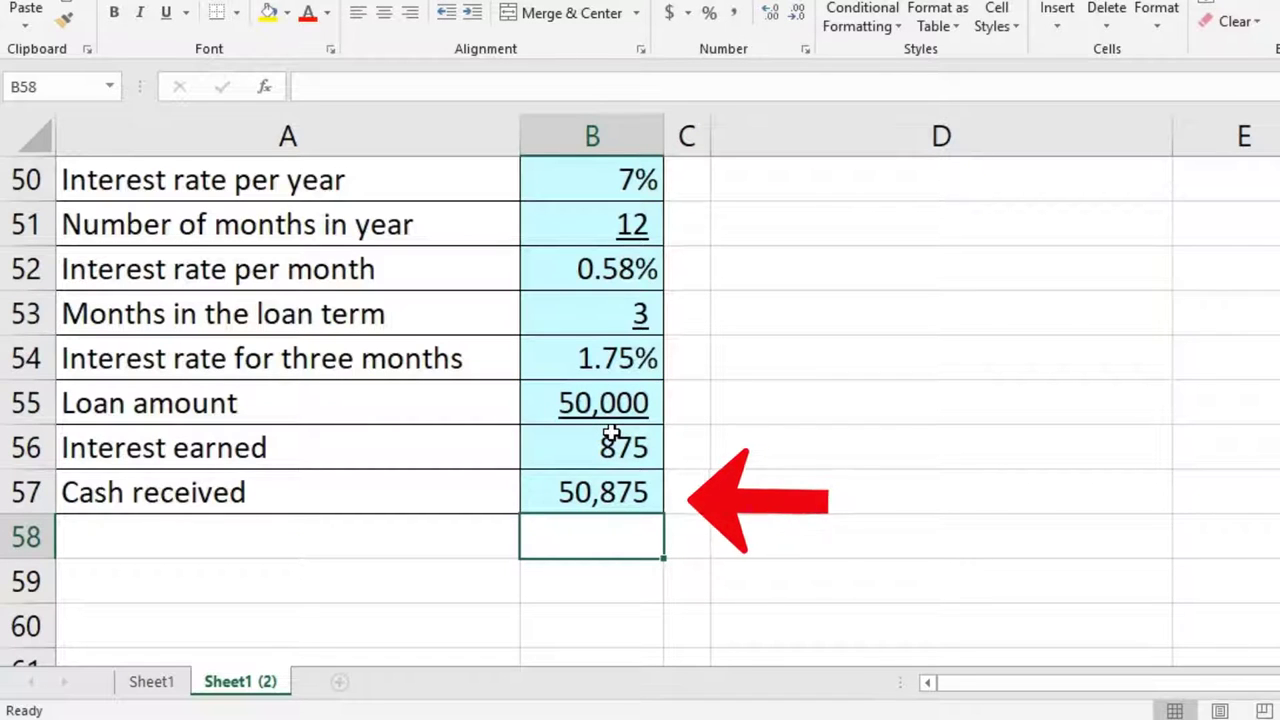
# - Review the completed loan tables throughout the sheet, comparing their calculation methods and examining the principle, rate and yearly interest in B4:B6
pyautogui.scroll(12, 611, 432)
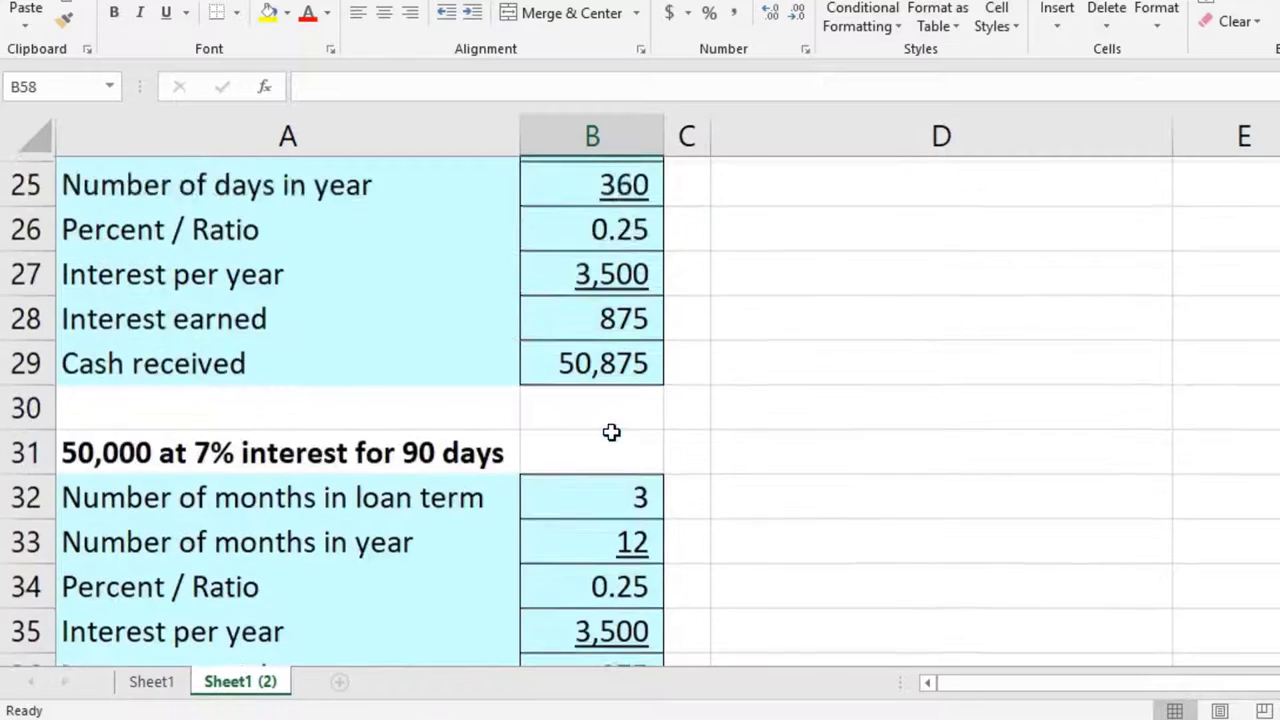
pyautogui.scroll(4, 611, 432)
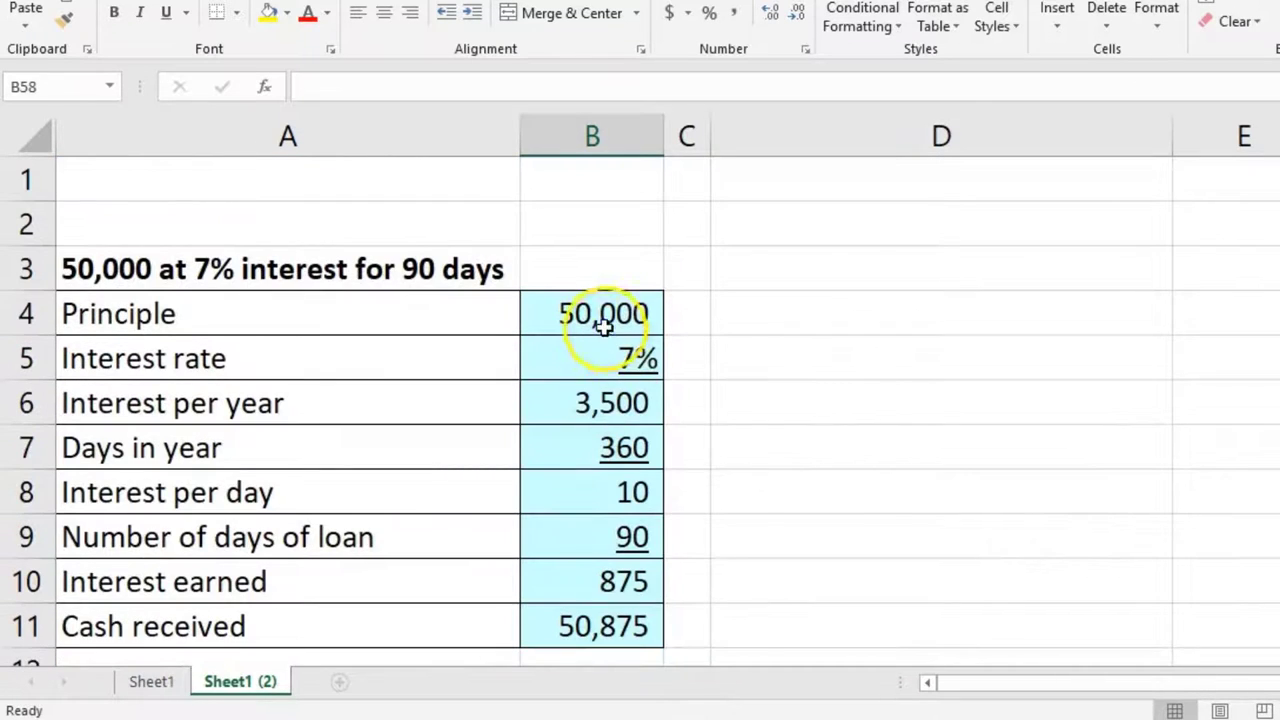
pyautogui.click(603, 328)
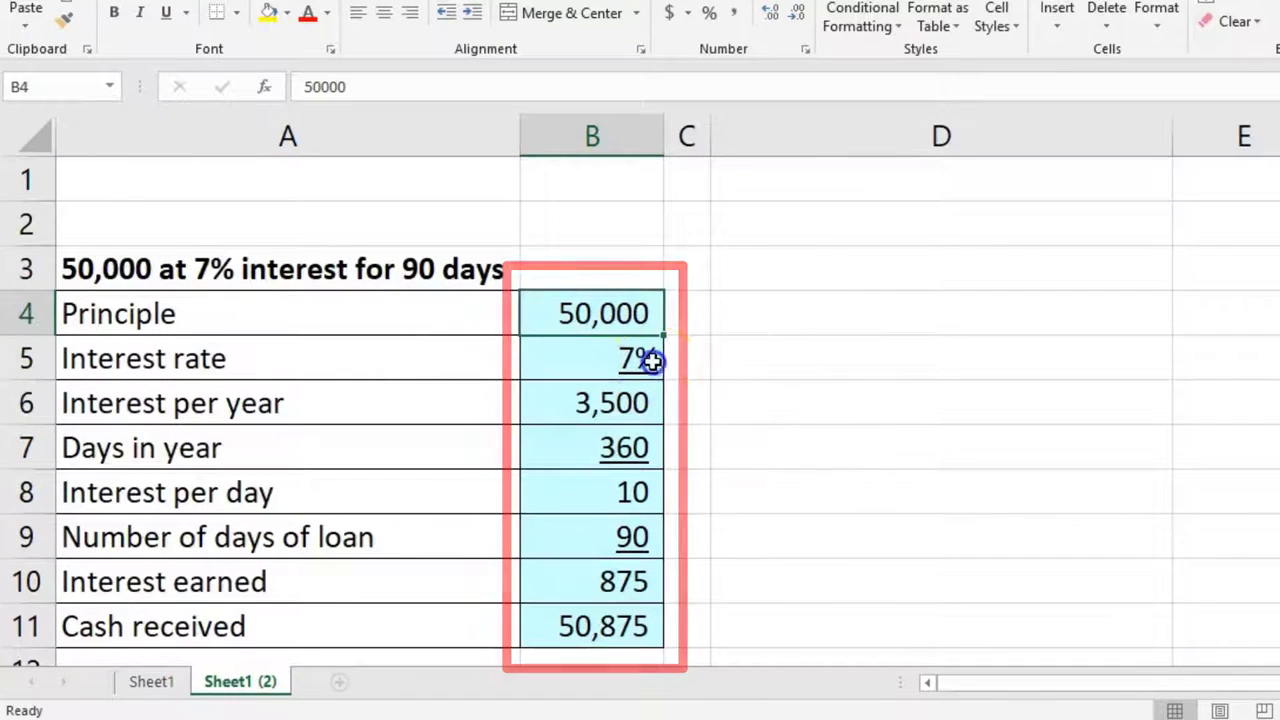
pyautogui.click(651, 362)
pyautogui.click(640, 401)
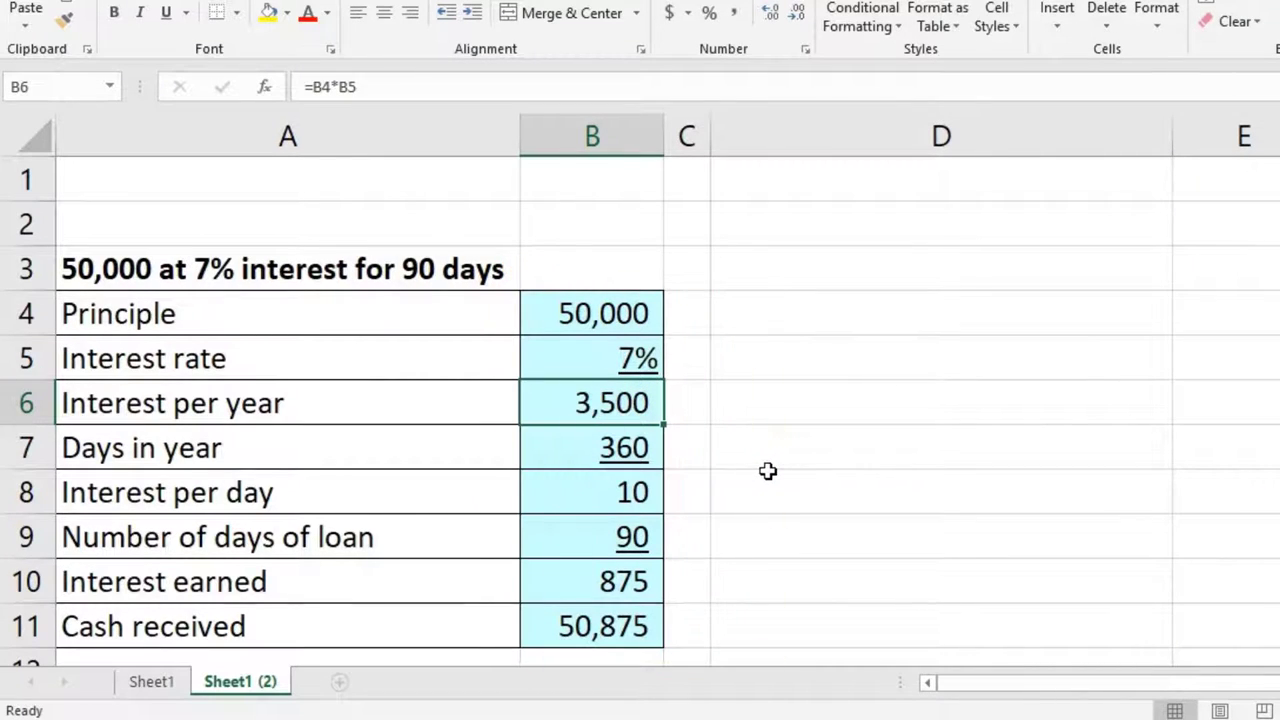
pyautogui.scroll(-6, 767, 471)
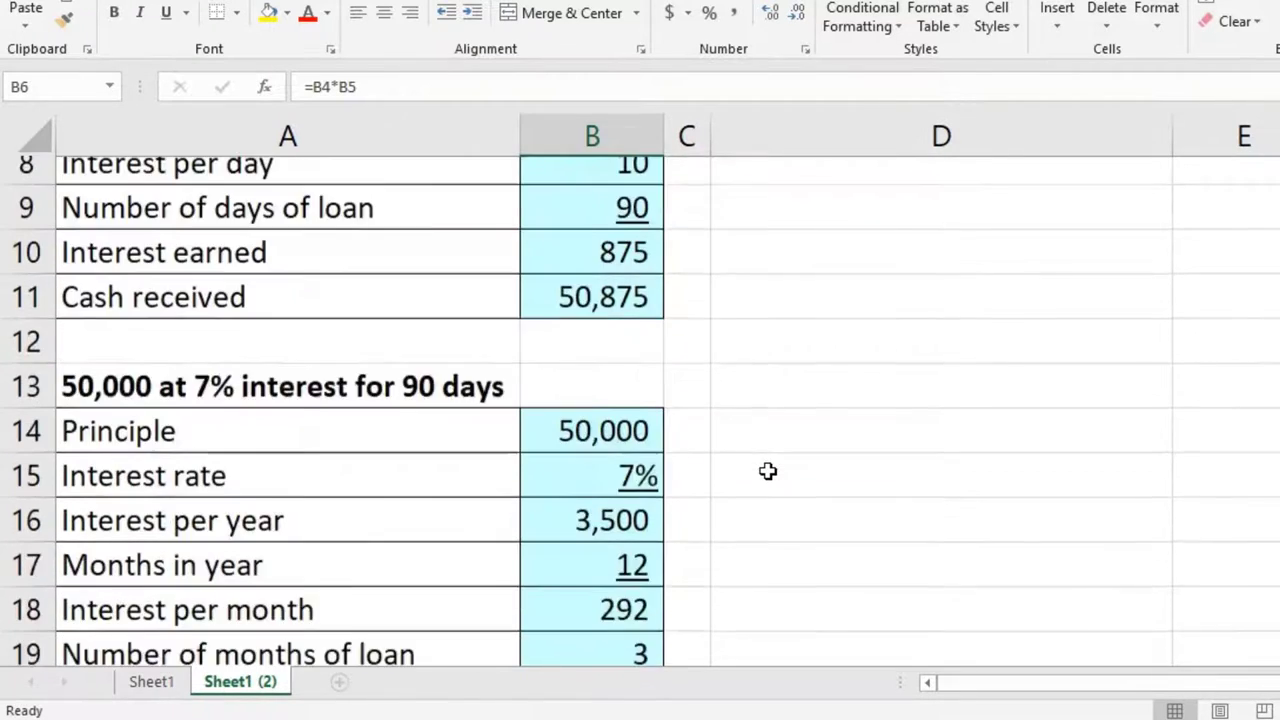
pyautogui.scroll(-9, 767, 471)
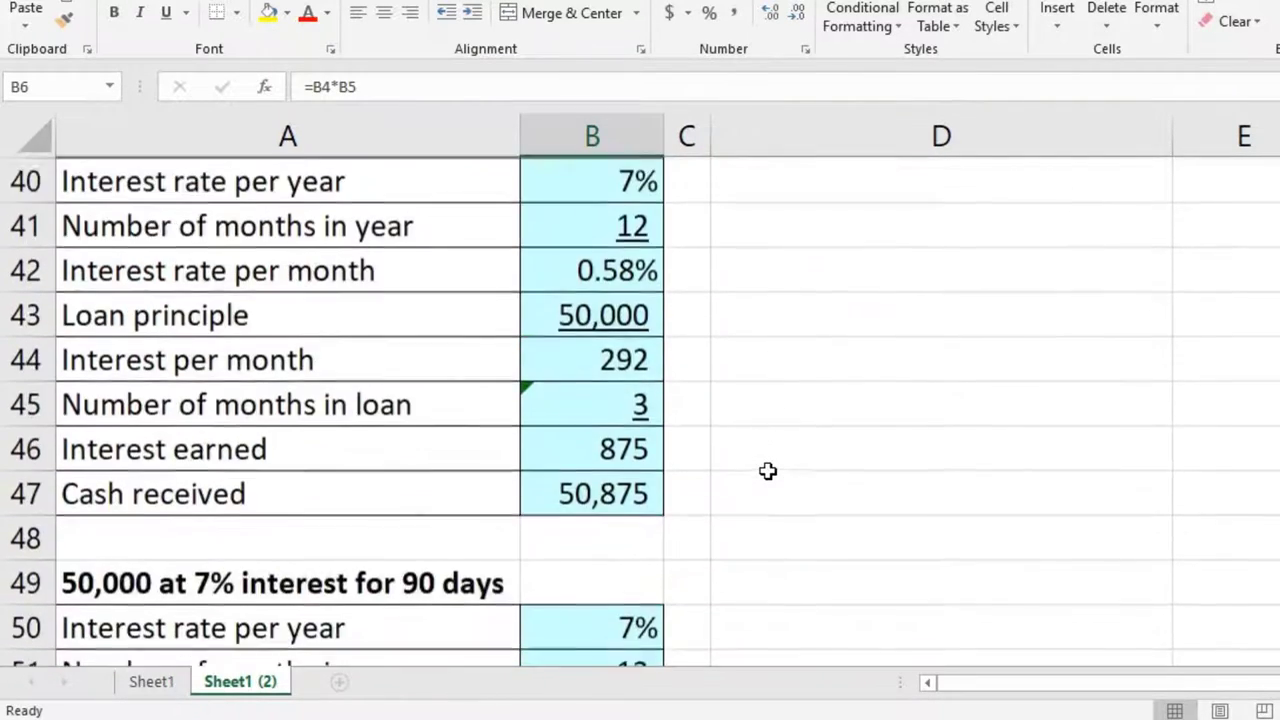
pyautogui.scroll(-1, 767, 471)
pyautogui.scroll(3, 767, 471)
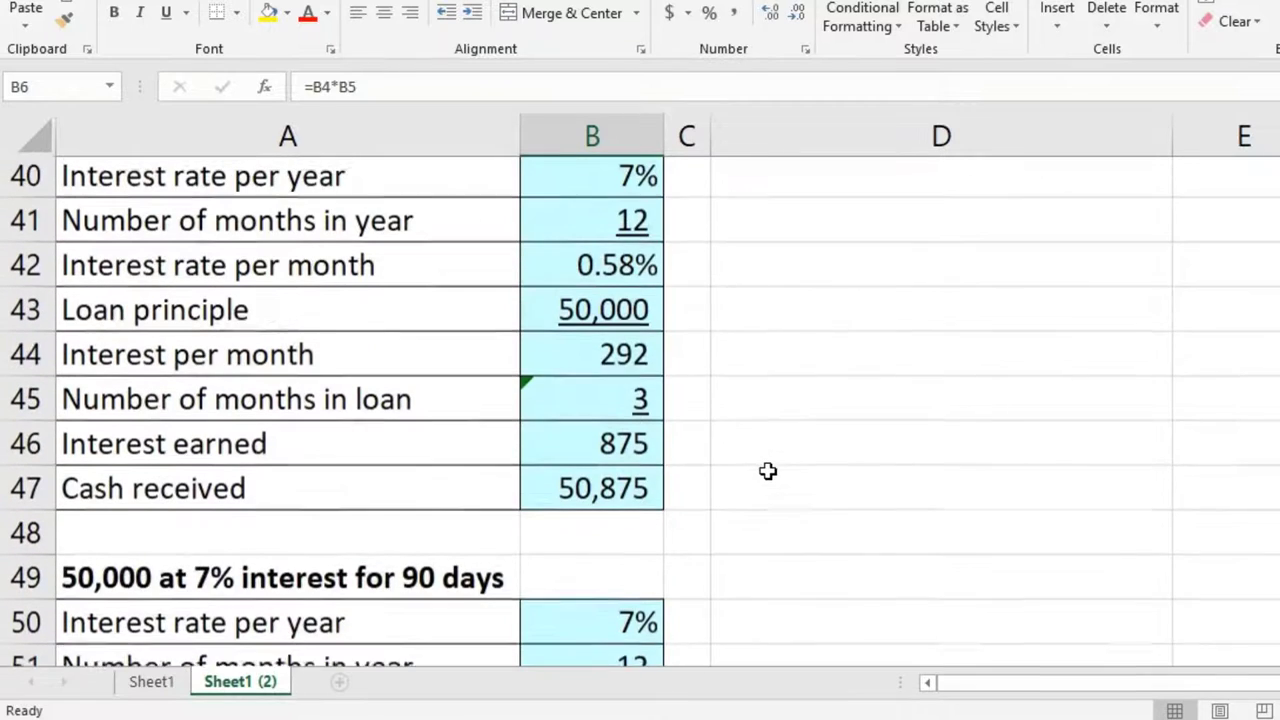
pyautogui.scroll(1, 662, 424)
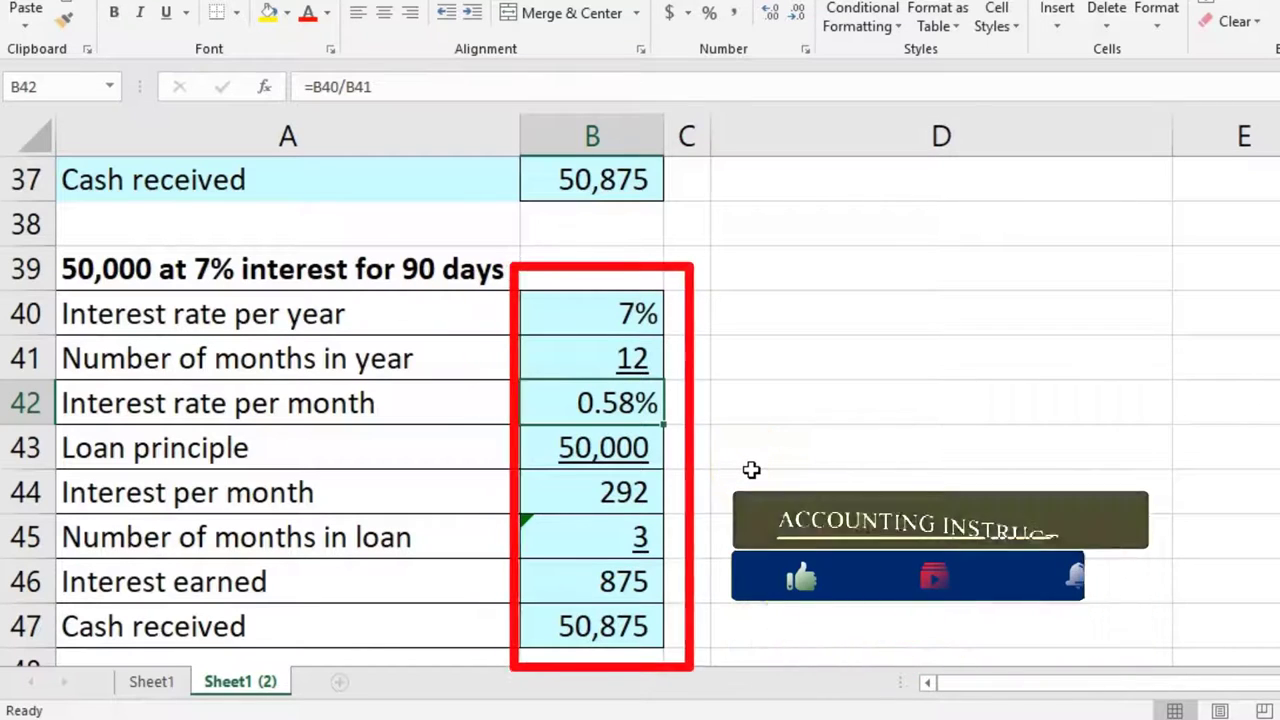
pyautogui.scroll(8, 751, 470)
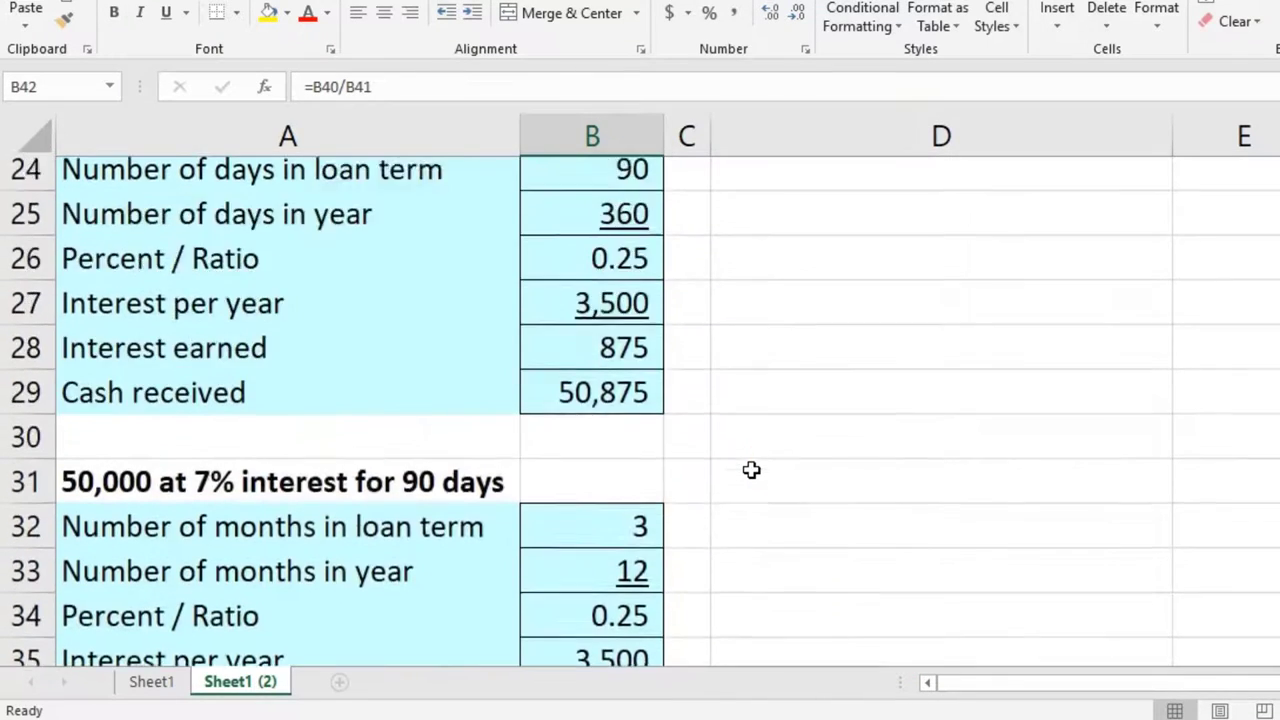